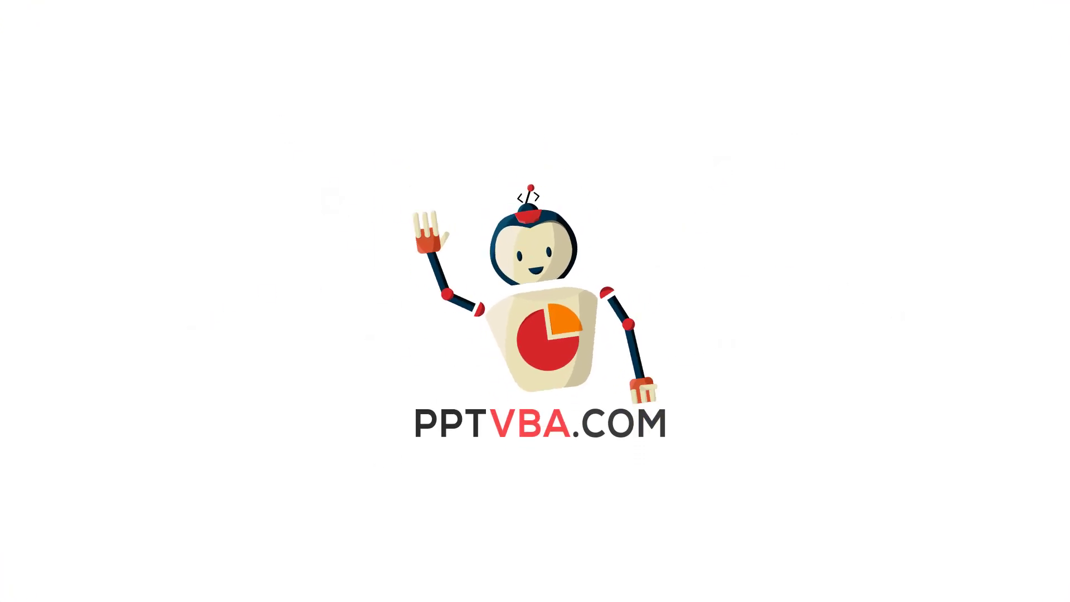
pyautogui.moveTo(281, 173); pyautogui.dragTo(368, 207)
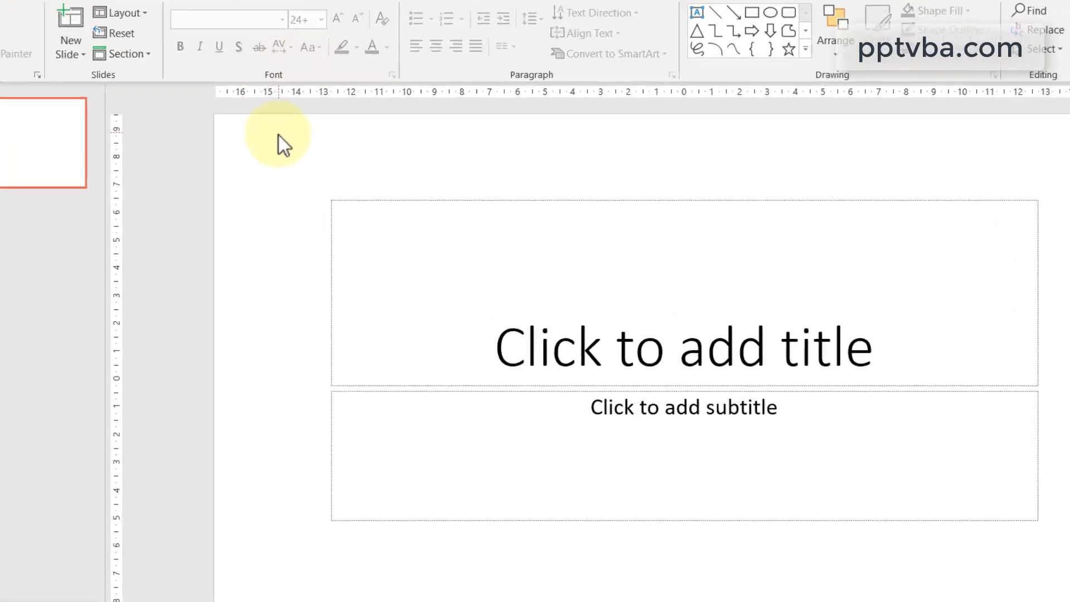
# Change the title slide's layout to Blank.
pyautogui.rightClick(300, 153)
pyautogui.click(223, 149)
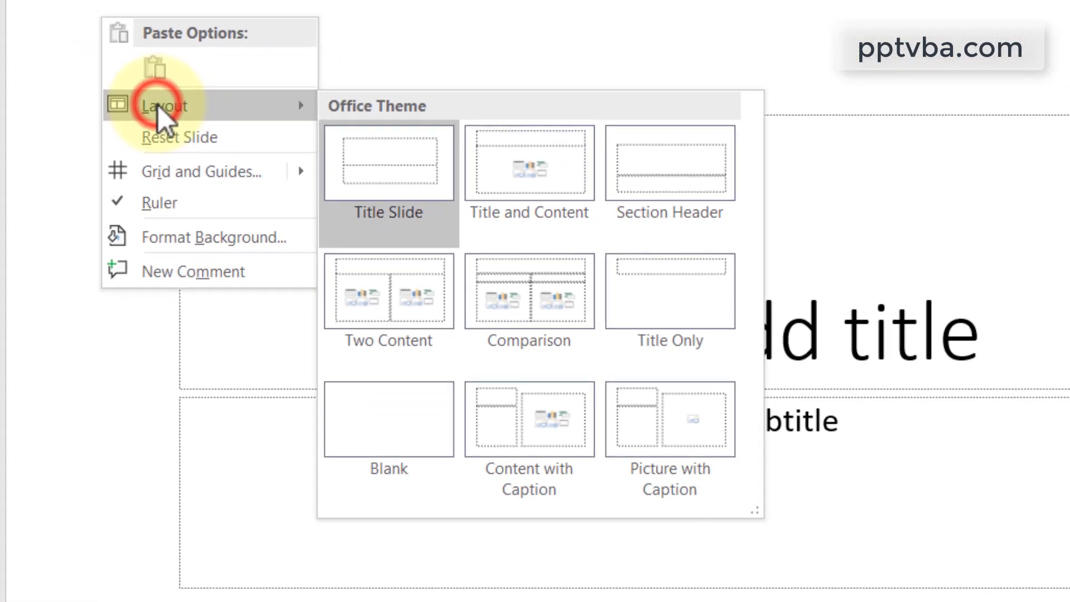
pyautogui.click(550, 565)
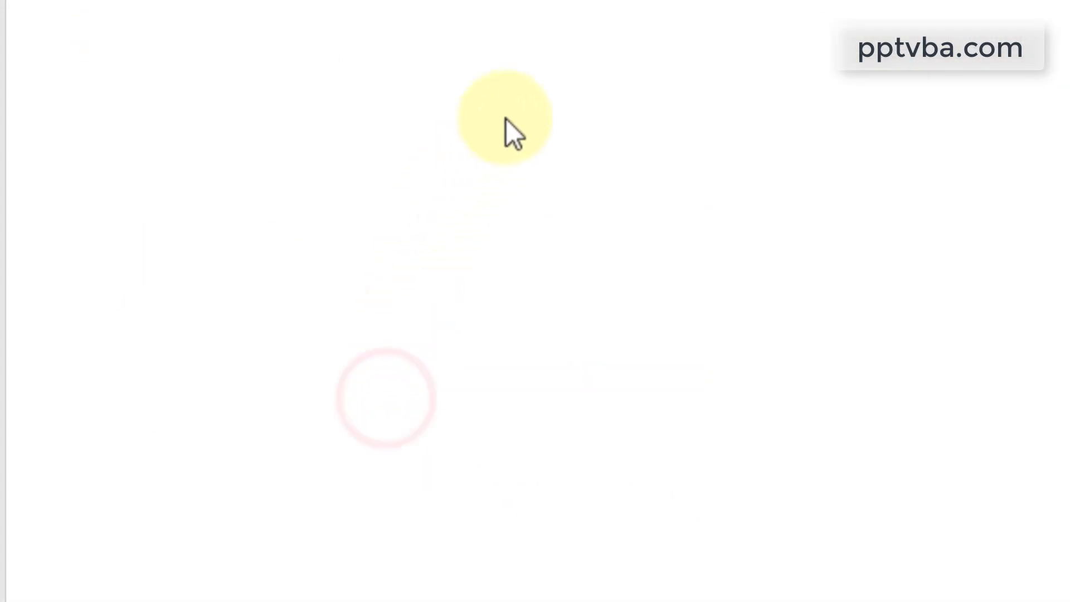
# Switch the slide background's formatting to a gradient fill.
pyautogui.rightClick(506, 119)
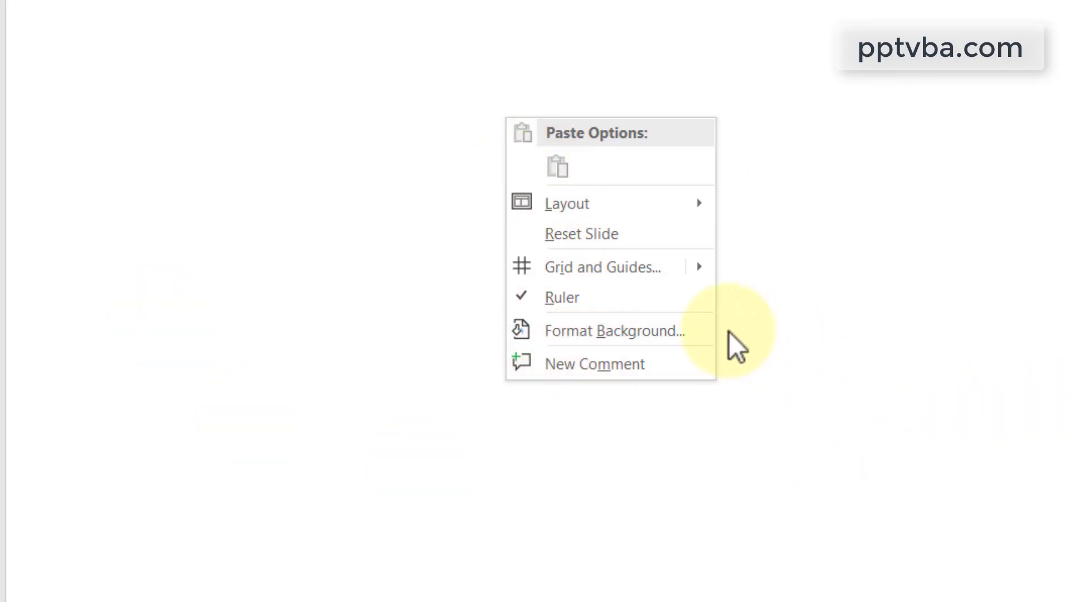
pyautogui.click(582, 330)
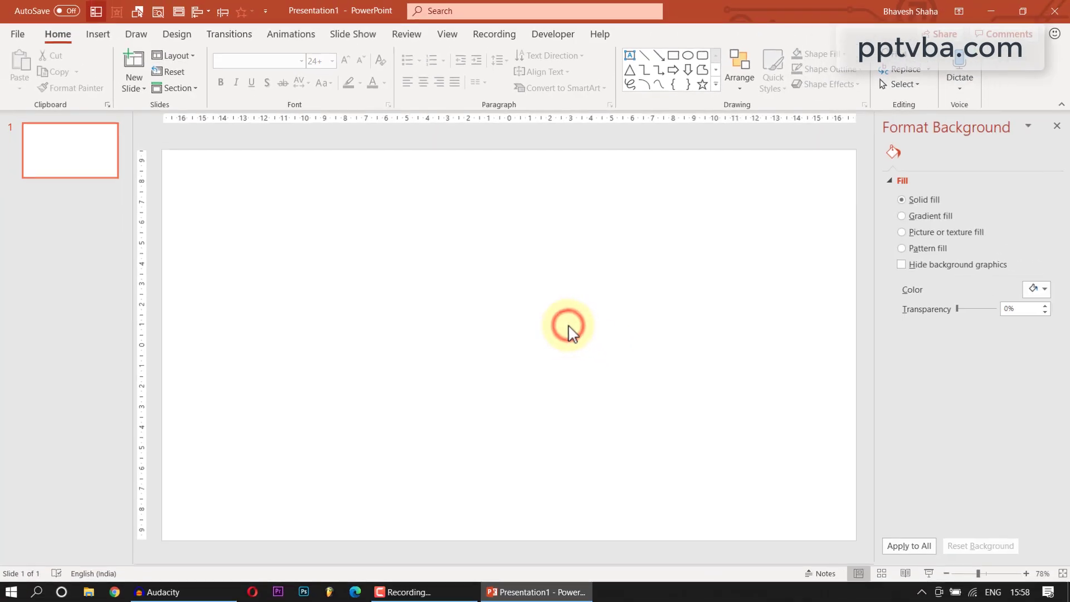
pyautogui.click(885, 245)
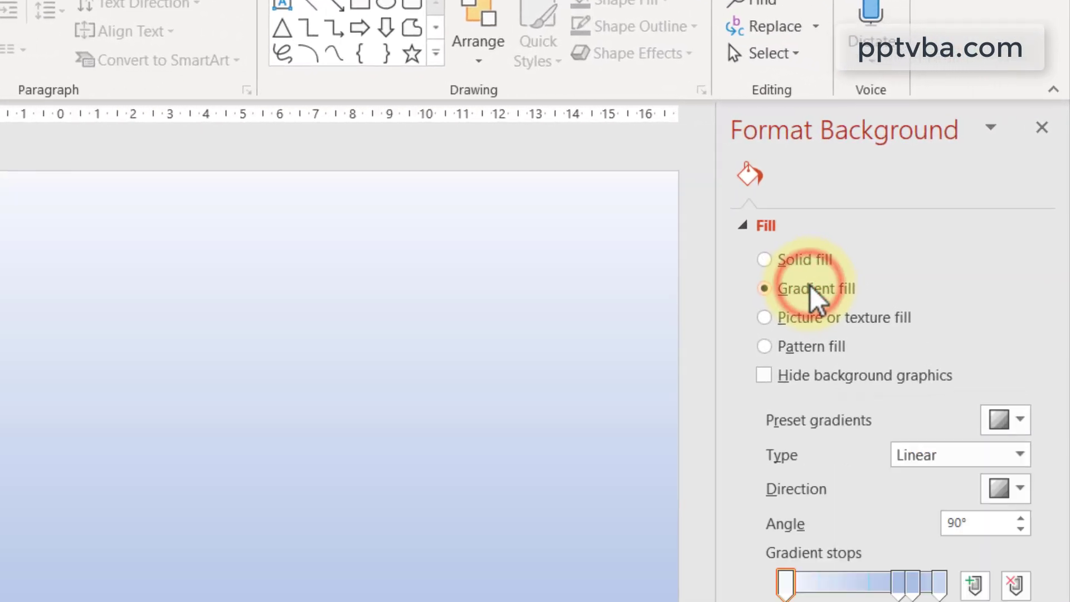
pyautogui.click(1017, 339)
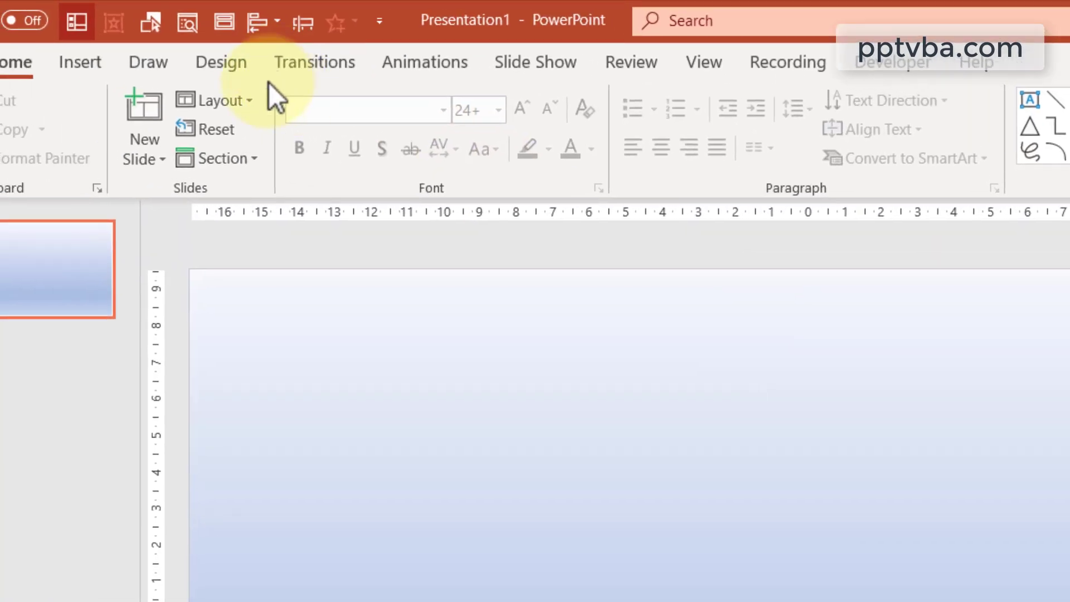
# Switch the theme colours to Violet II and apply the darkest purple radial preset gradient to the slide background.
pyautogui.click(86, 7)
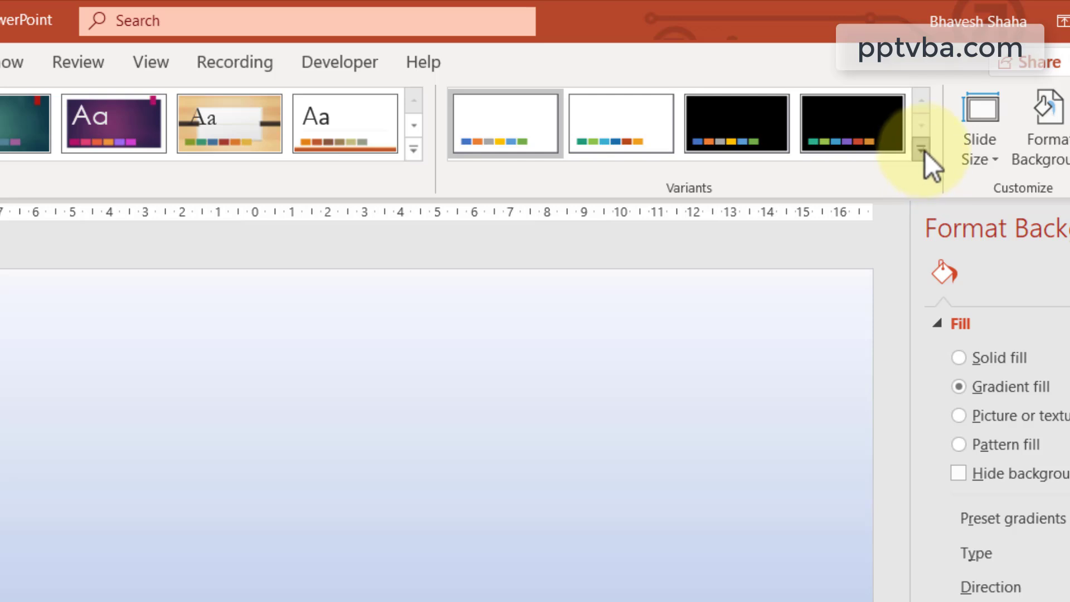
pyautogui.click(932, 150)
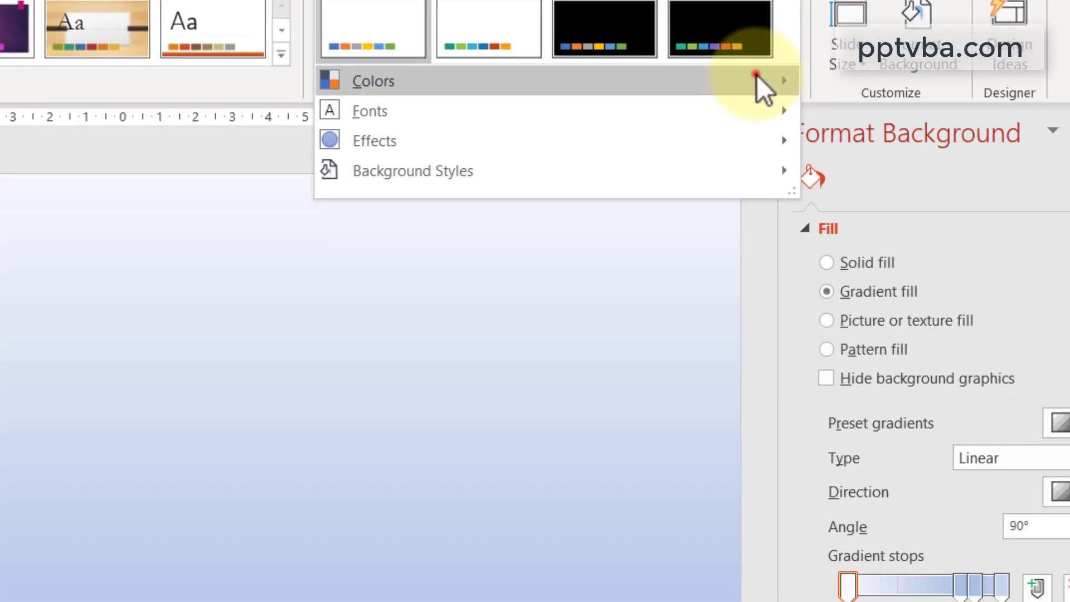
pyautogui.click(892, 175)
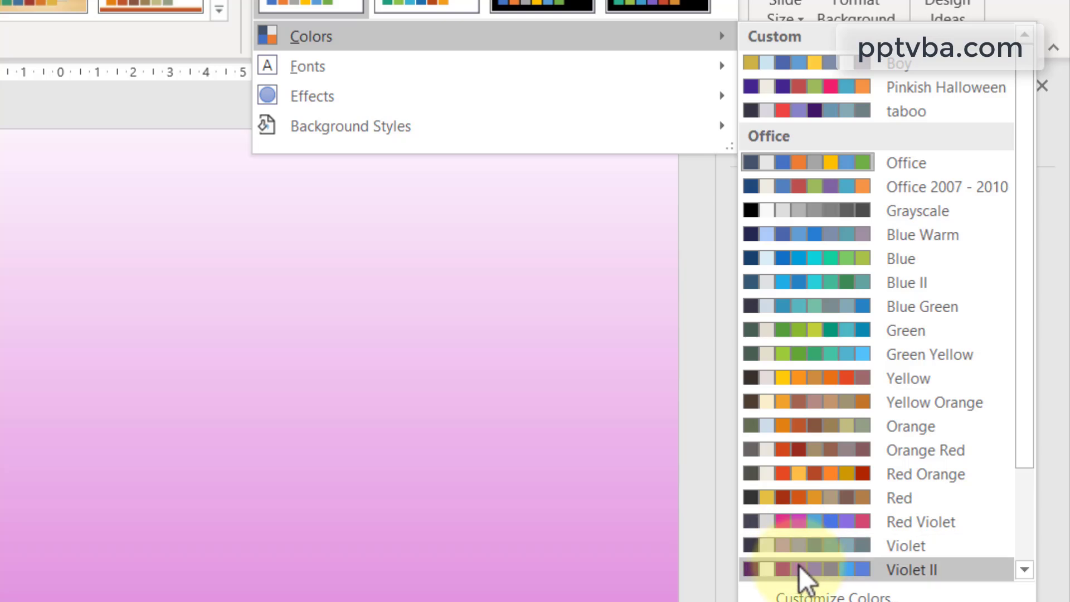
pyautogui.click(919, 561)
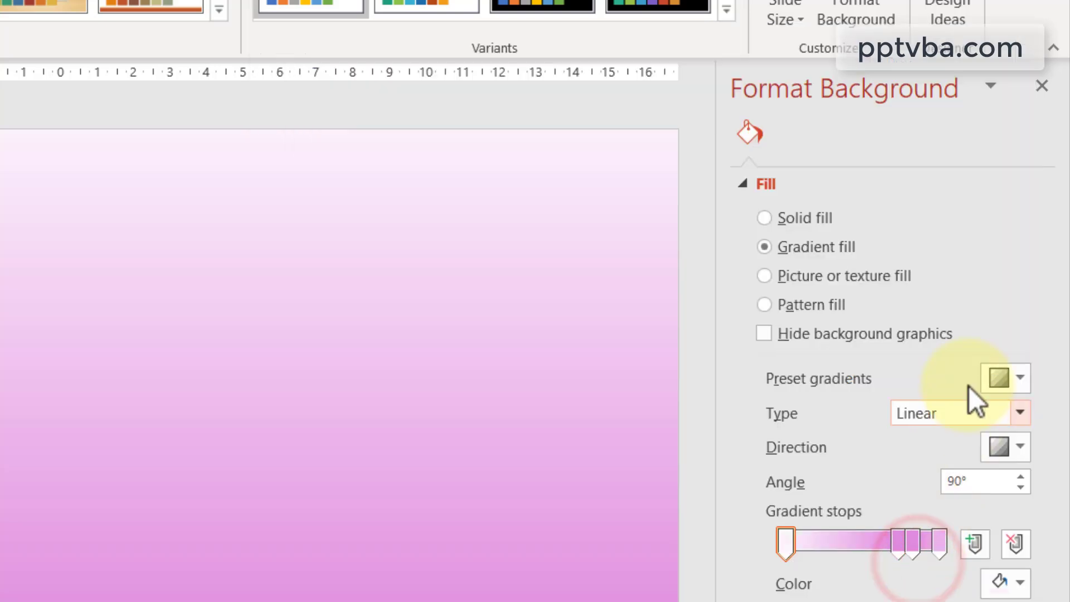
pyautogui.click(1015, 377)
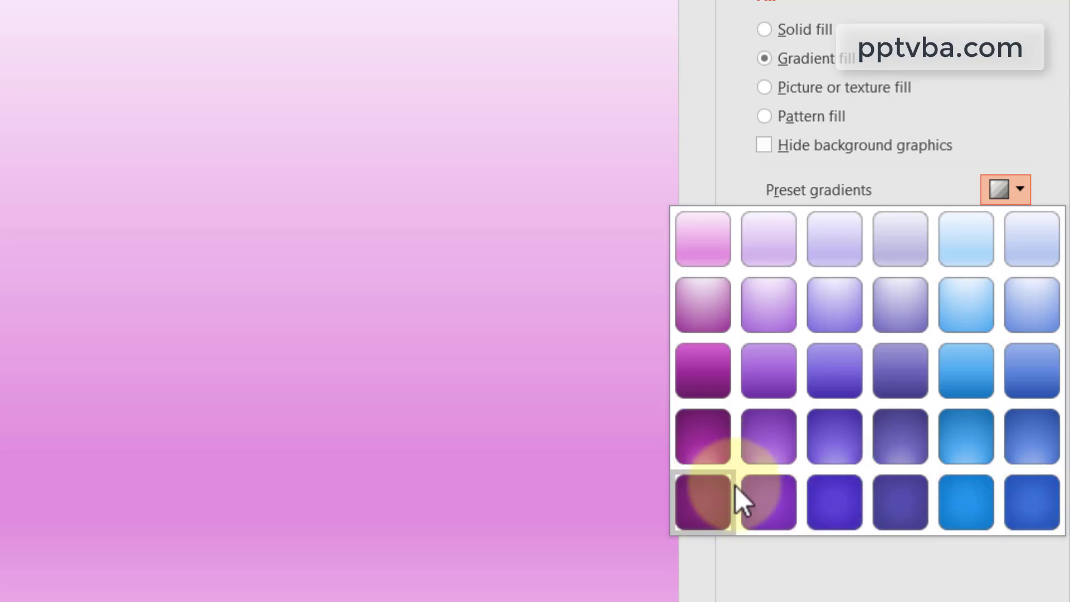
pyautogui.click(721, 503)
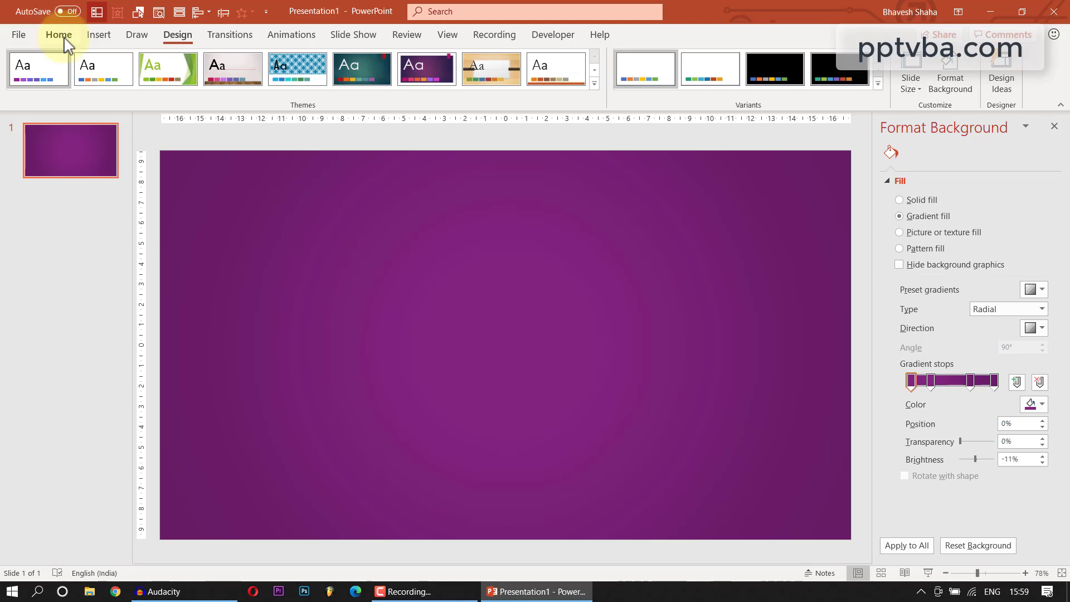
# Draw a rounded rectangle about 30 cm wide and 3 cm tall across the upper part of the slide.
pyautogui.click(58, 35)
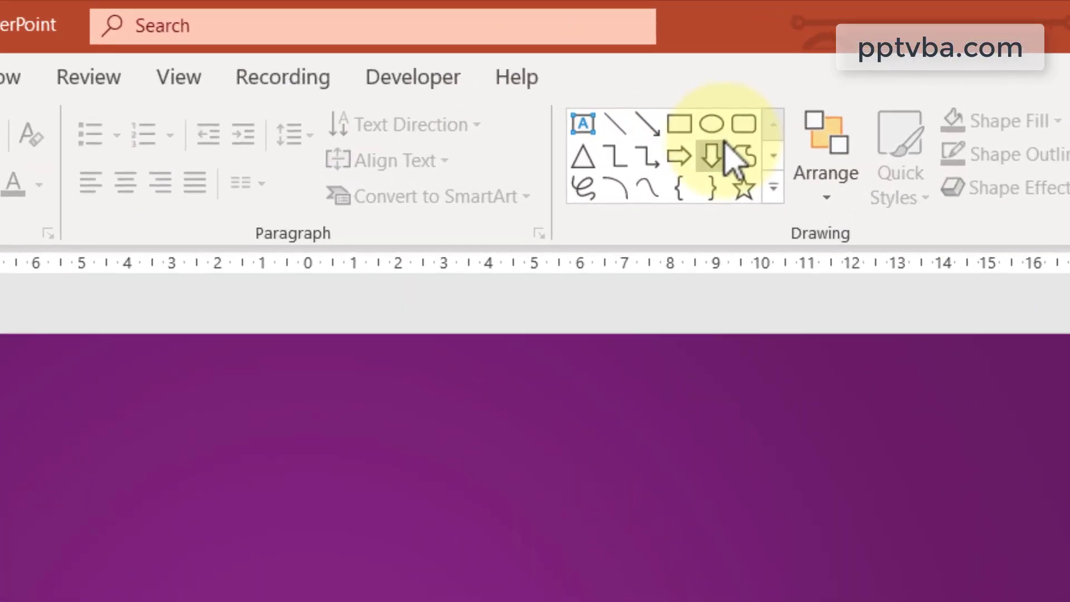
pyautogui.click(744, 123)
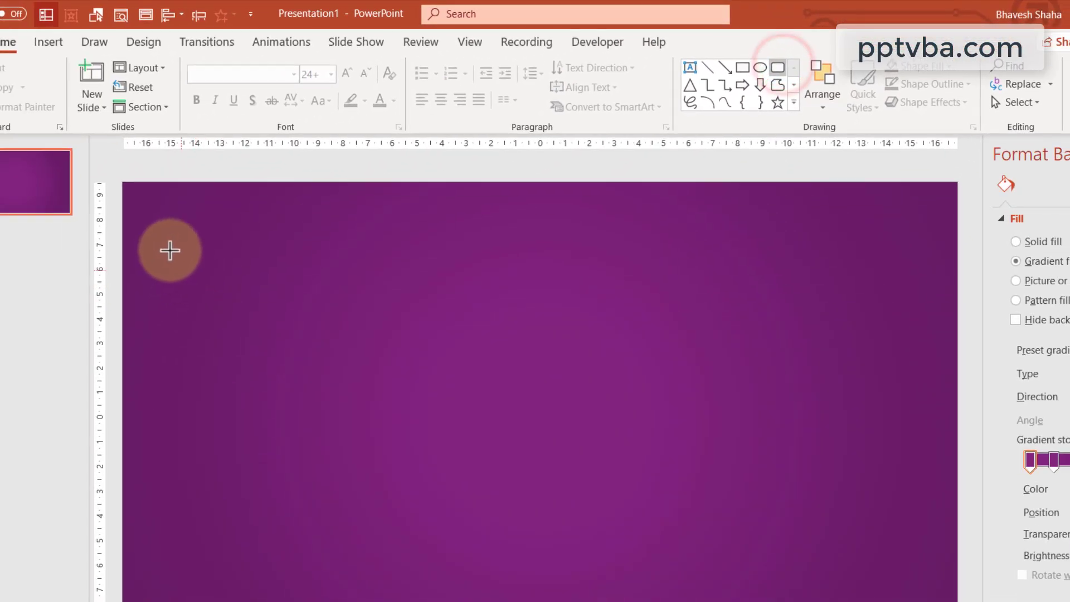
pyautogui.moveTo(164, 249)
pyautogui.mouseDown()
pyautogui.moveTo(566, 338)
pyautogui.moveTo(831, 294)
pyautogui.moveTo(902, 321)
pyautogui.mouseUp()
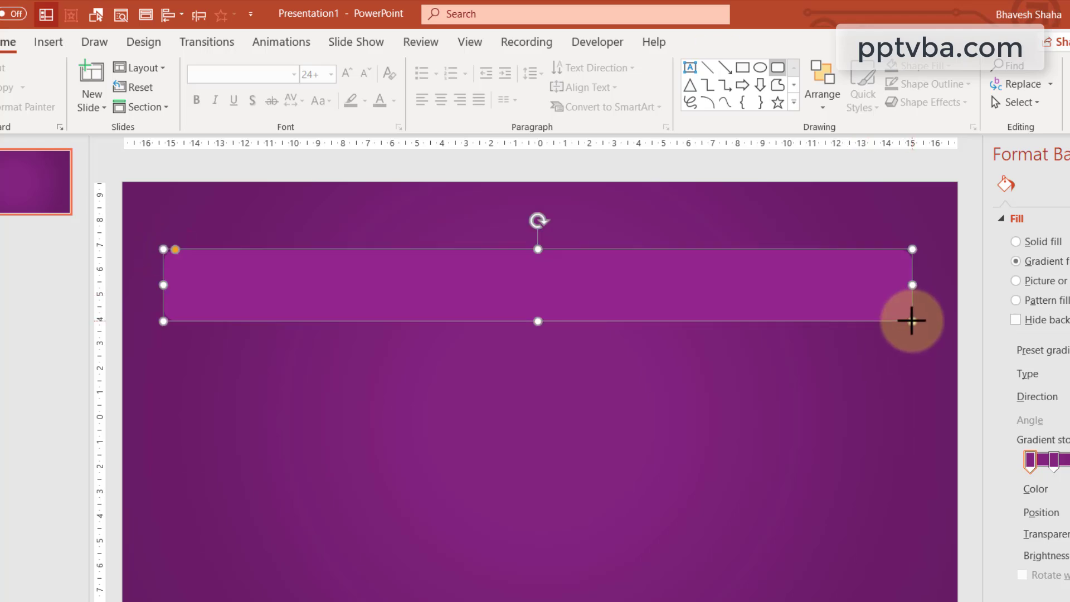
pyautogui.moveTo(911, 321); pyautogui.dragTo(909, 318)
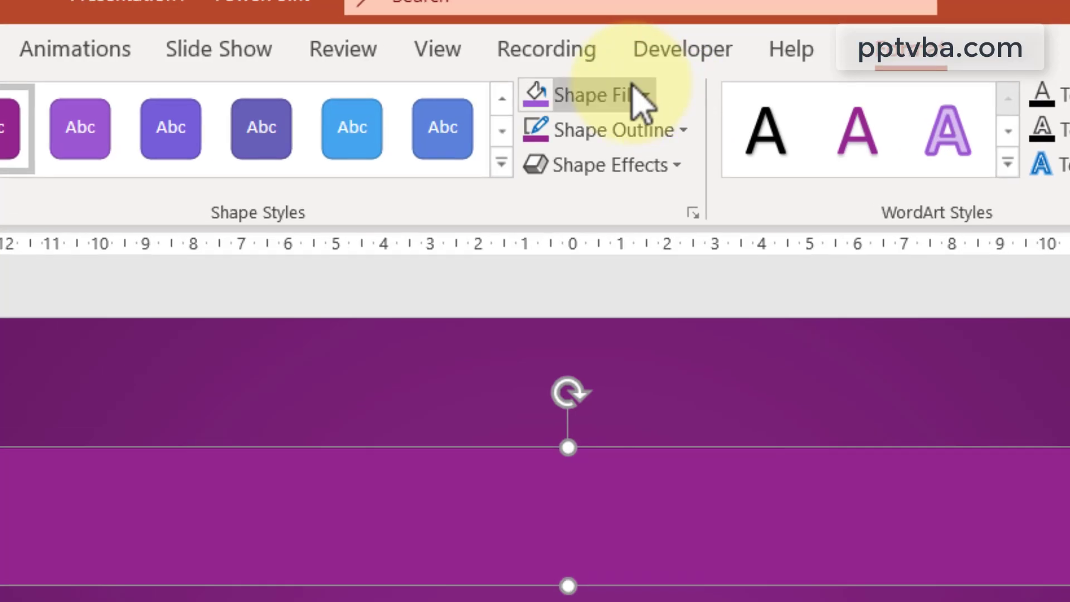
# Fill the rounded rectangle with white and give it the first outer shadow preset.
pyautogui.click(636, 92)
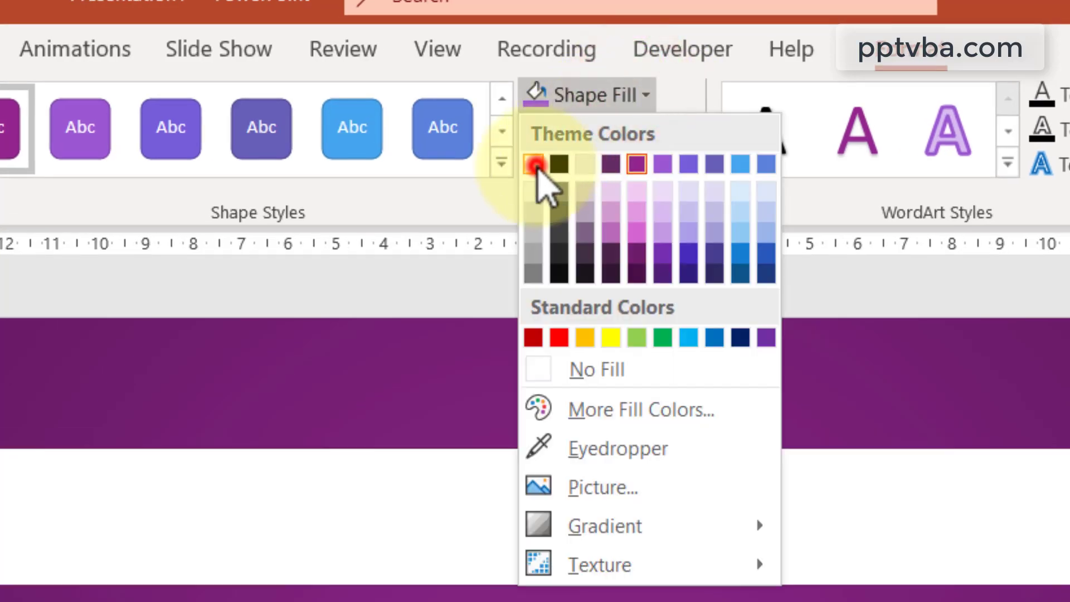
pyautogui.click(536, 166)
pyautogui.click(538, 166)
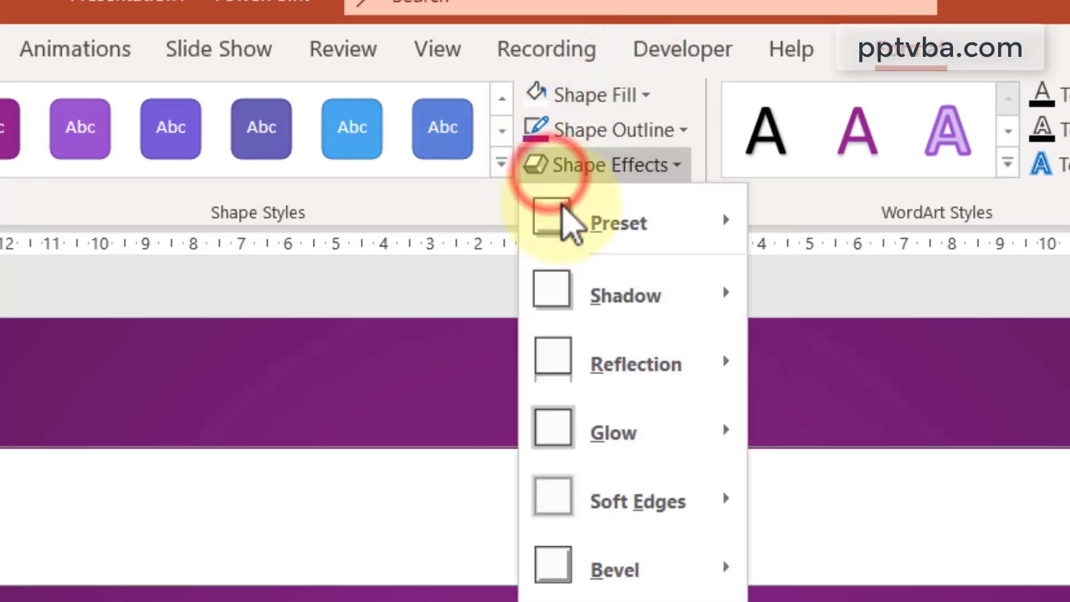
pyautogui.moveTo(630, 295)
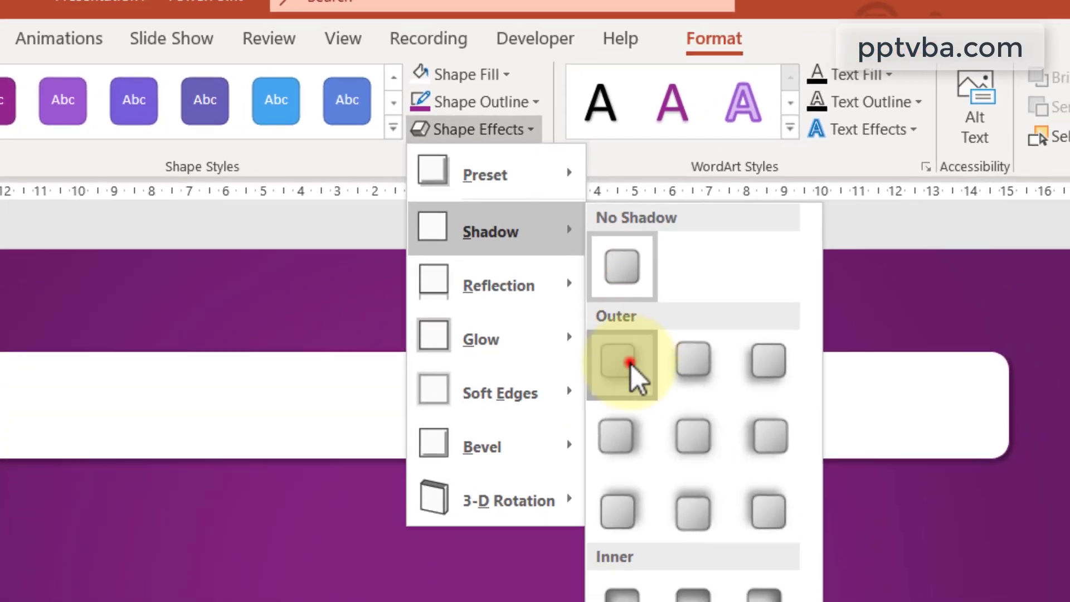
pyautogui.click(631, 364)
# Set the white bar's text fill to black and enter the text "1." in it.
pyautogui.click(306, 387)
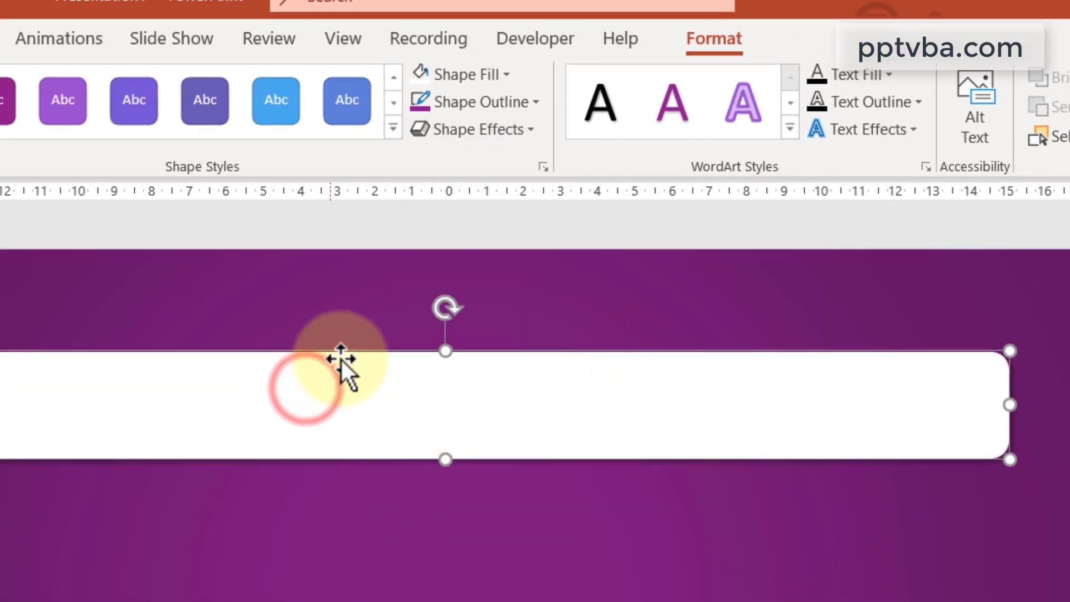
pyautogui.click(802, 77)
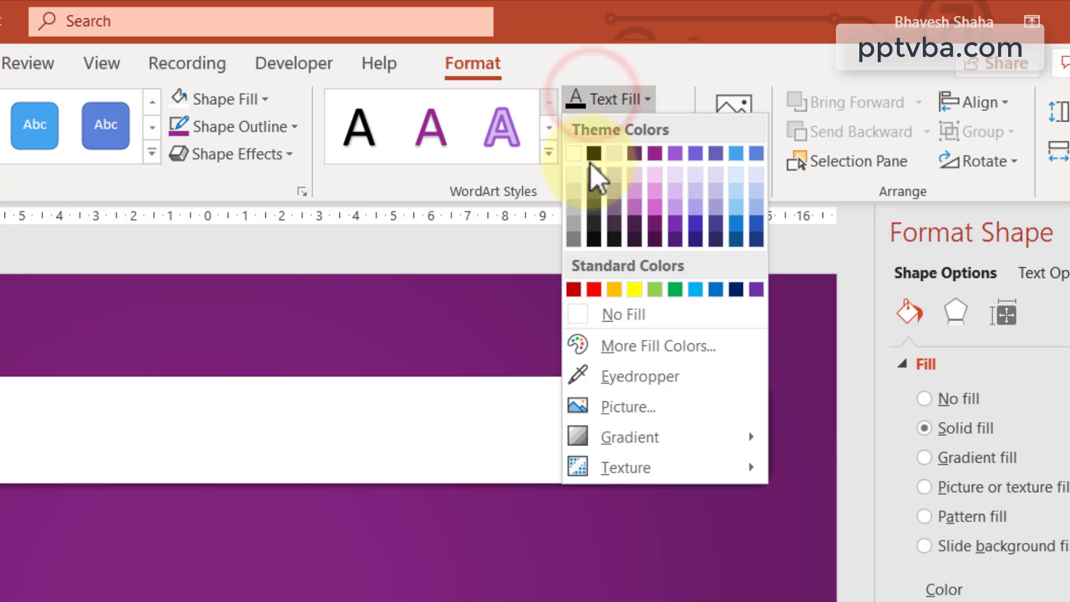
pyautogui.click(592, 158)
pyautogui.click(143, 447)
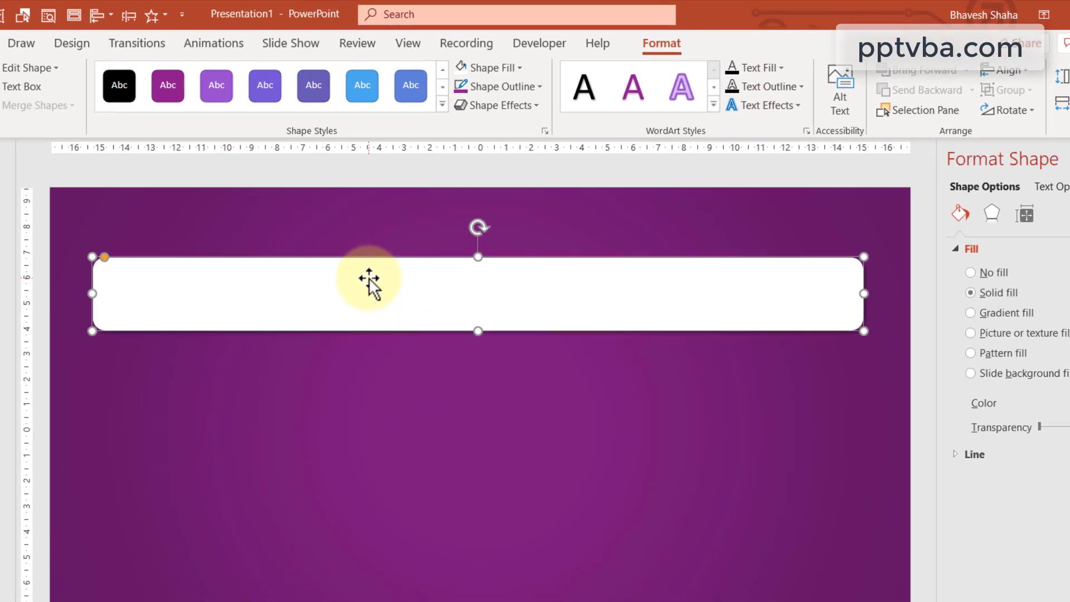
pyautogui.write('1.')
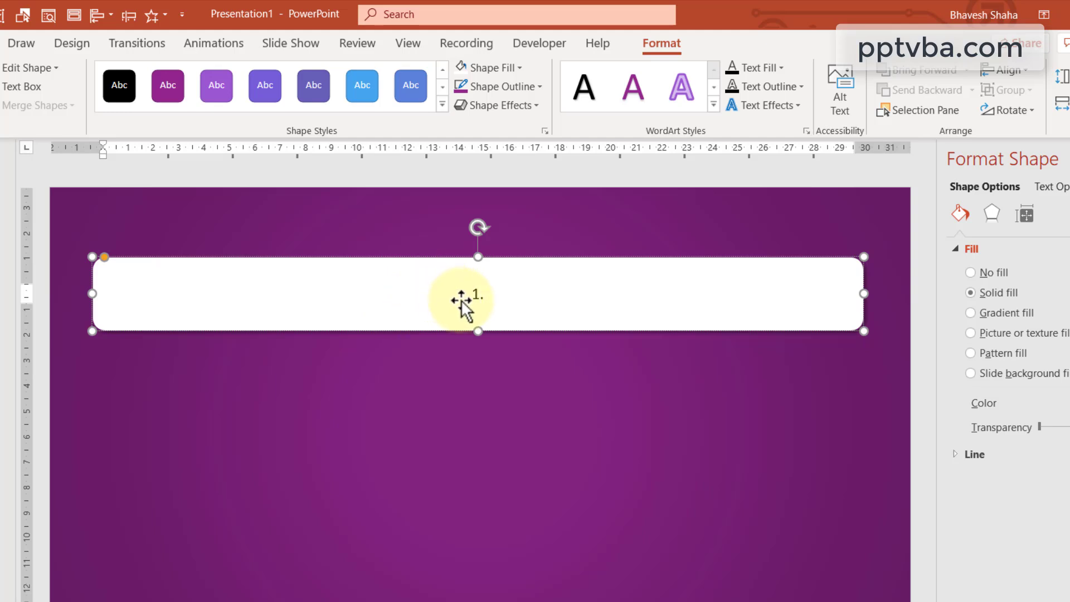
# Left-align all the text inside the white bar.
pyautogui.hotkey('ctrl', 'a')
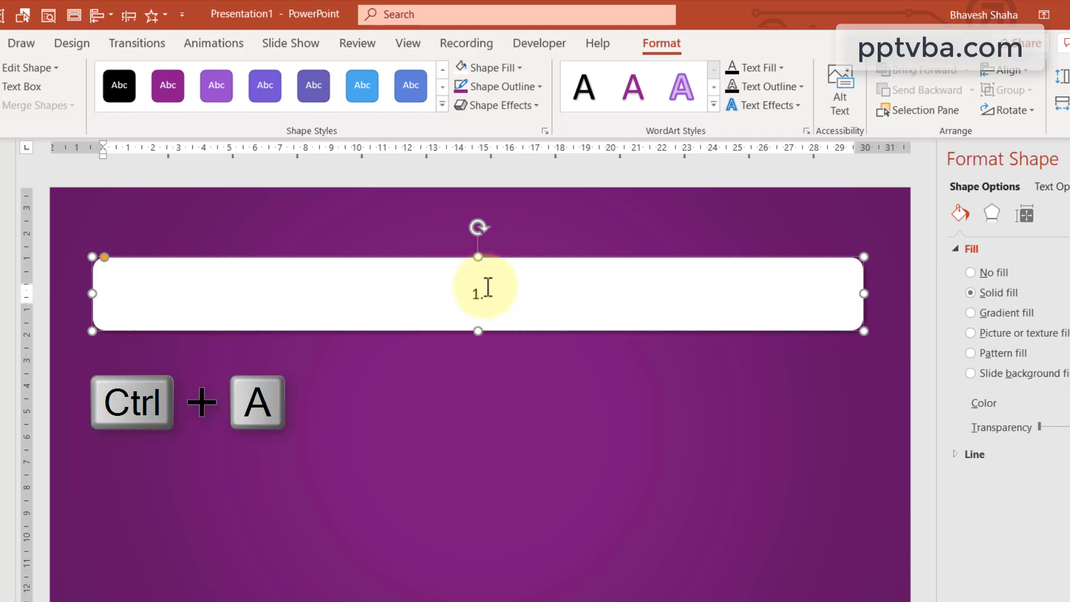
pyautogui.hotkey('ctrl', 'a')
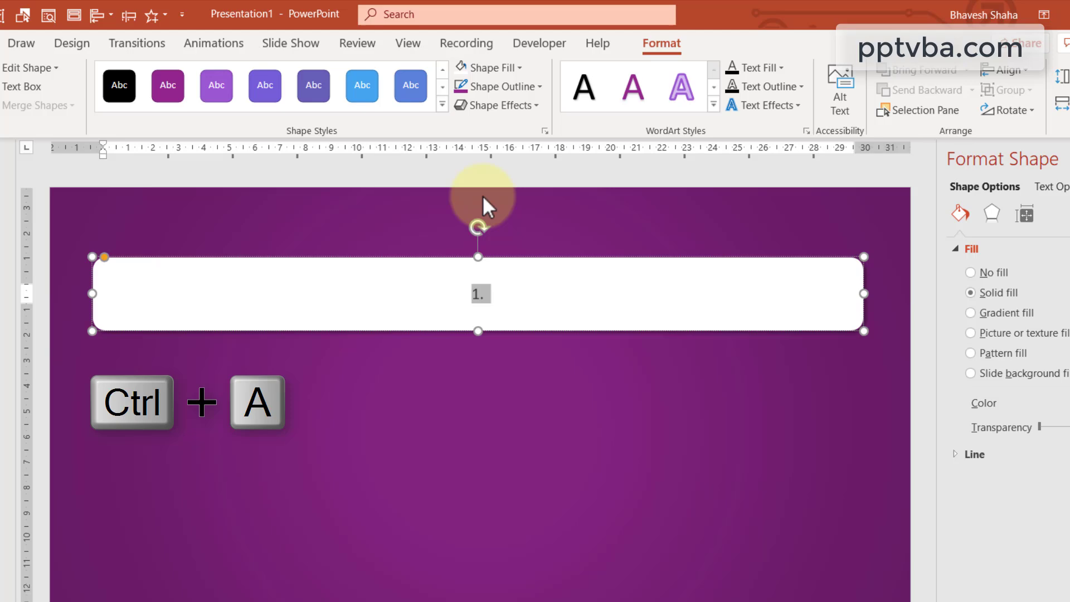
pyautogui.hotkey('ctrl', 'l')
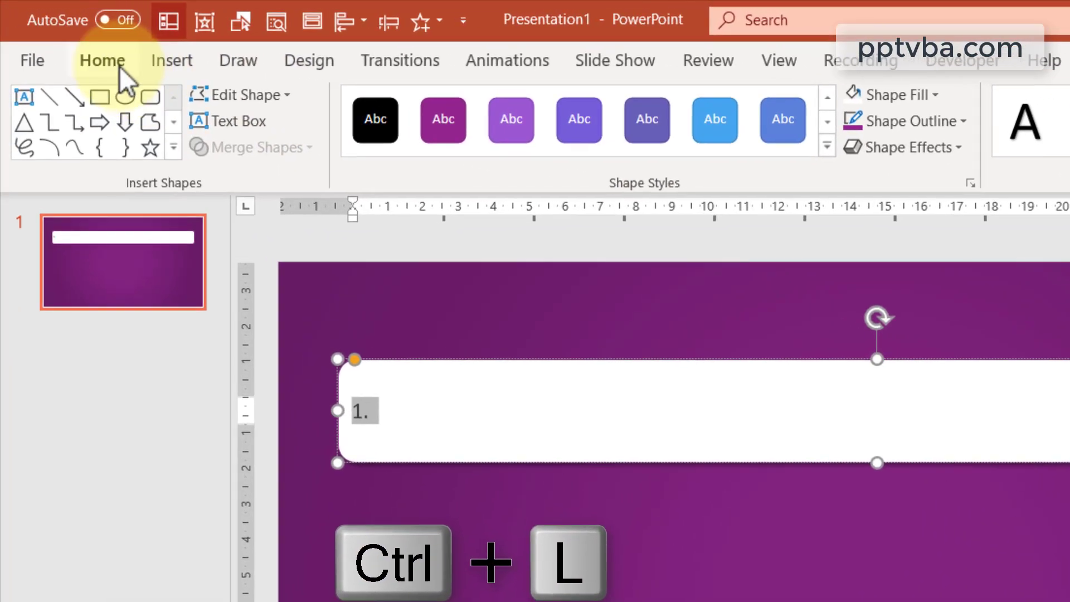
pyautogui.click(119, 66)
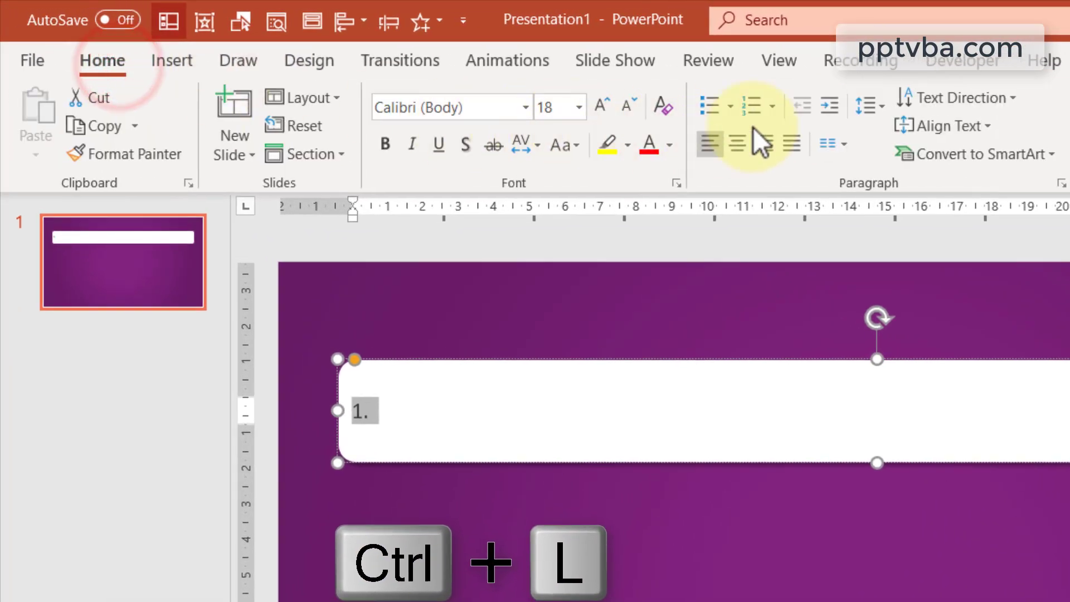
pyautogui.click(741, 145)
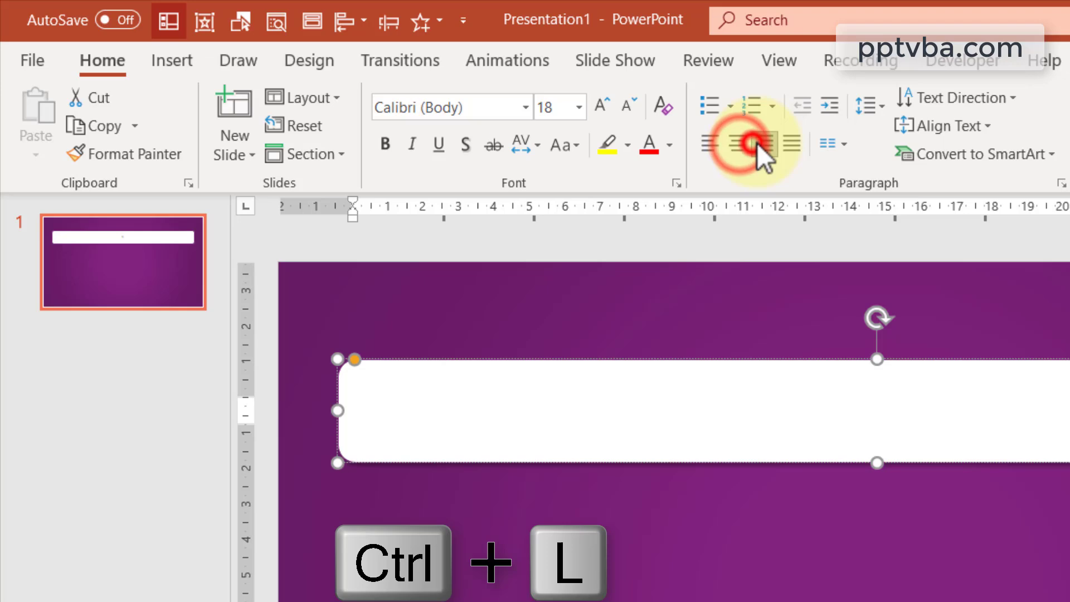
pyautogui.click(706, 149)
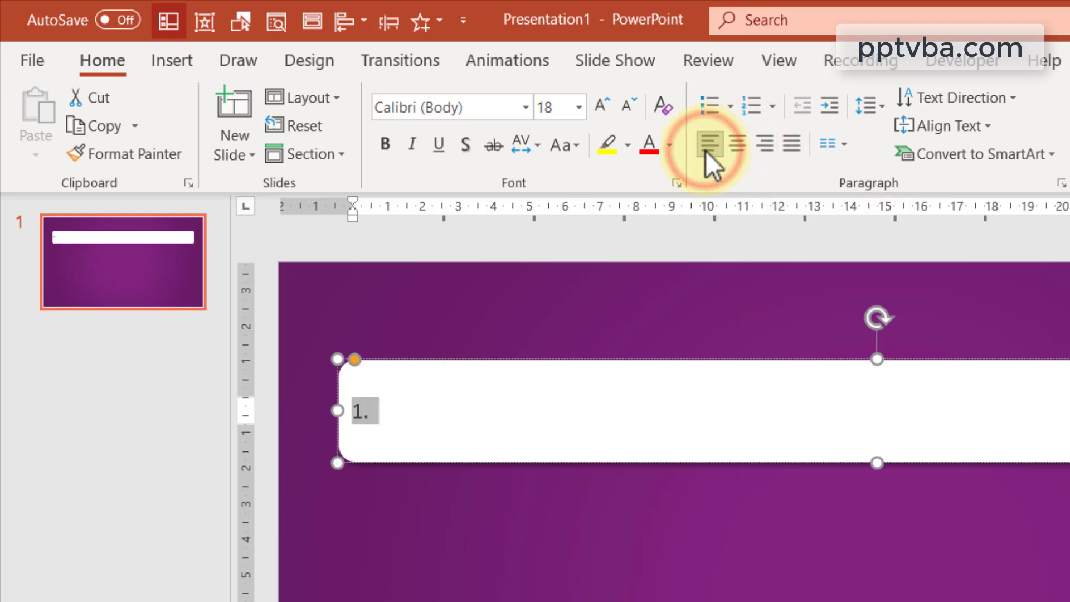
# Set the bar's text to Century Gothic at size 24 and deselect the shape.
pyautogui.click(514, 113)
pyautogui.write('Century Gothic')
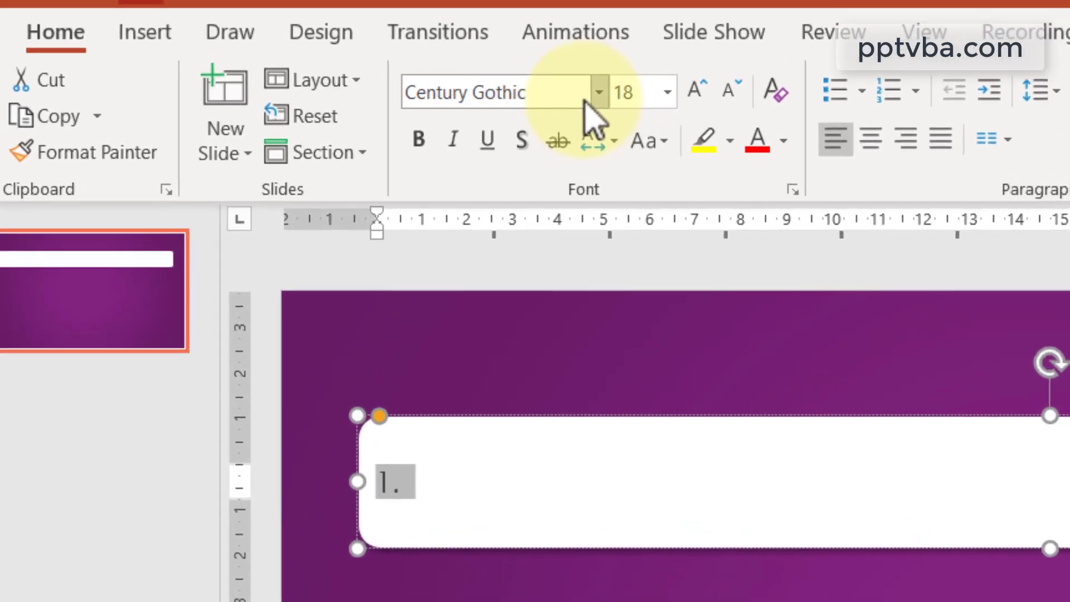
pyautogui.press('Return')
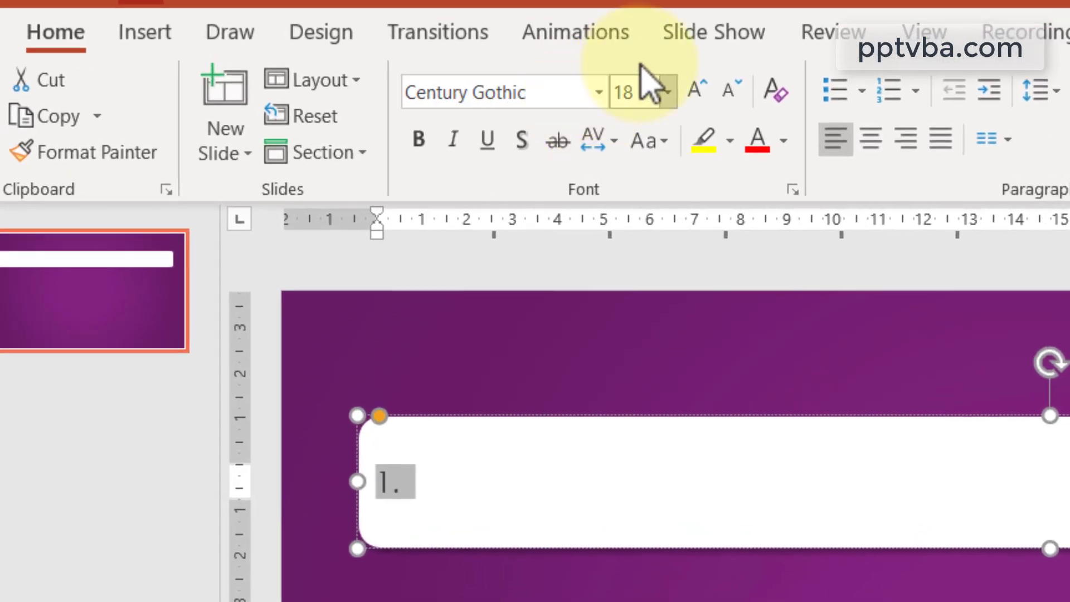
pyautogui.click(704, 90)
pyautogui.click(703, 90)
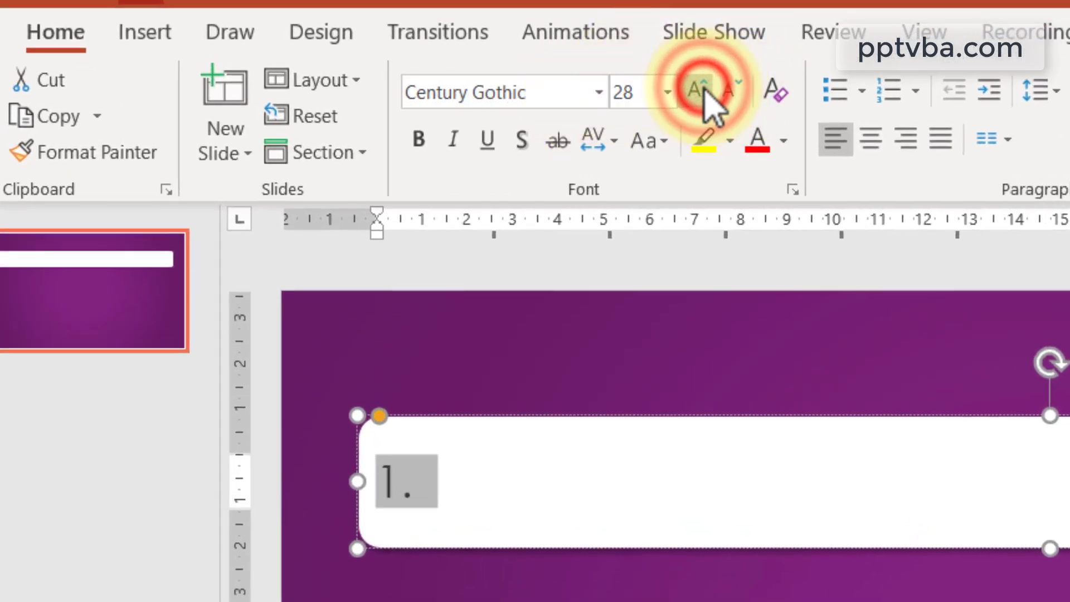
pyautogui.click(727, 92)
pyautogui.click(624, 341)
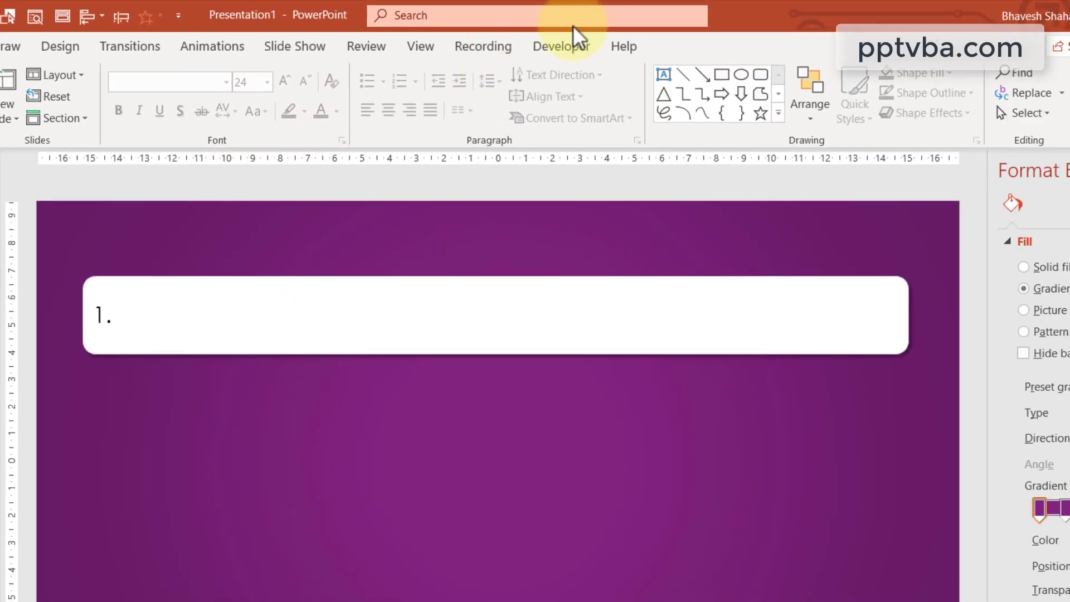
# Draw a rectangle over the middle of the white bar, beside the number, and enter the text "Earth is a habitable planet".
pyautogui.click(722, 75)
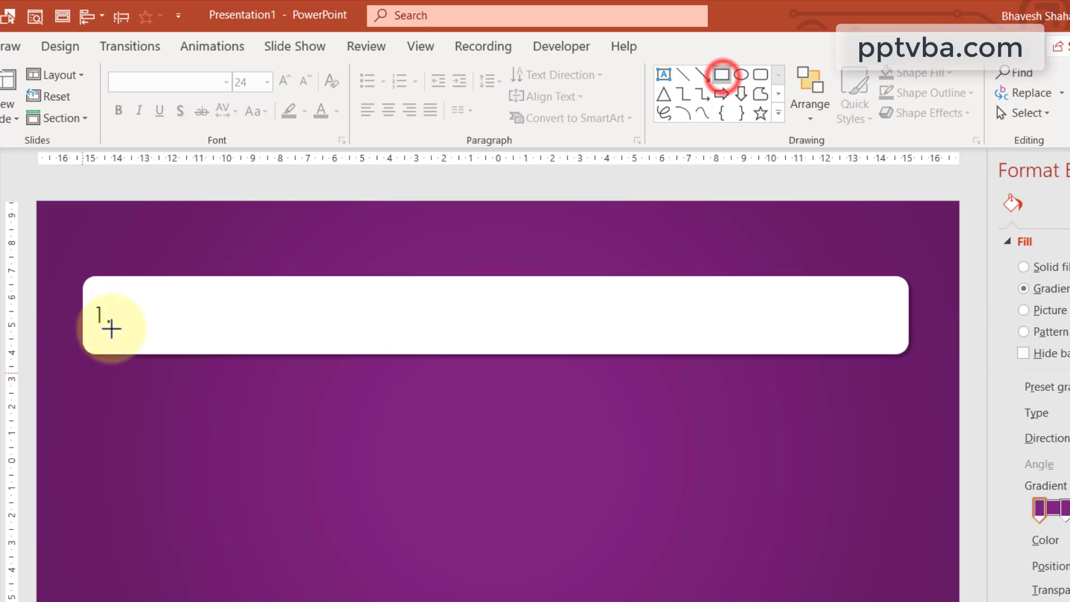
pyautogui.moveTo(132, 276)
pyautogui.mouseDown()
pyautogui.moveTo(361, 318)
pyautogui.moveTo(781, 325)
pyautogui.moveTo(760, 354)
pyautogui.mouseUp()
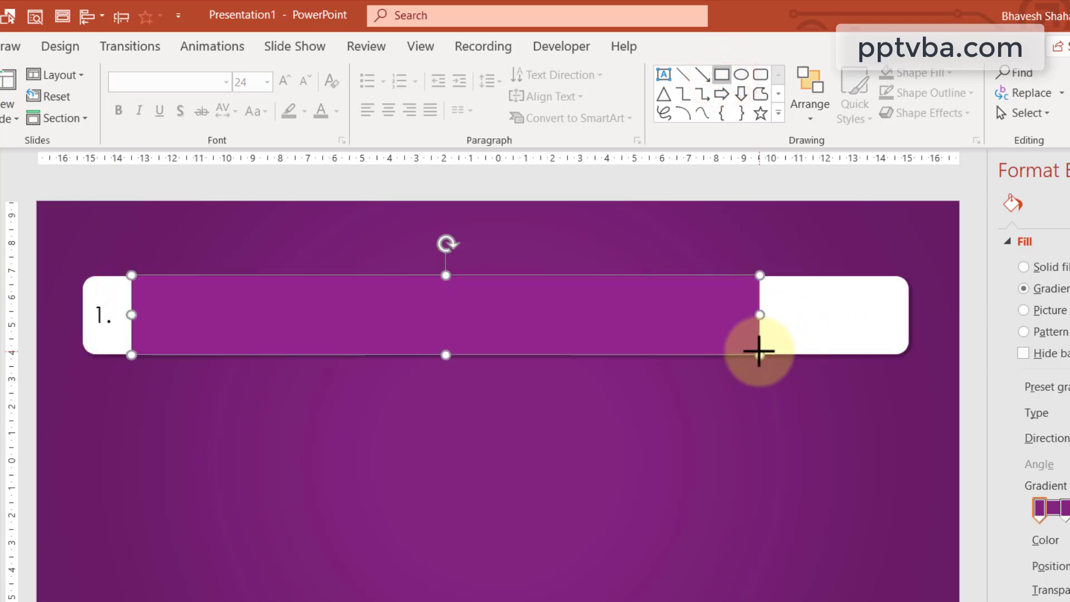
pyautogui.click(663, 316)
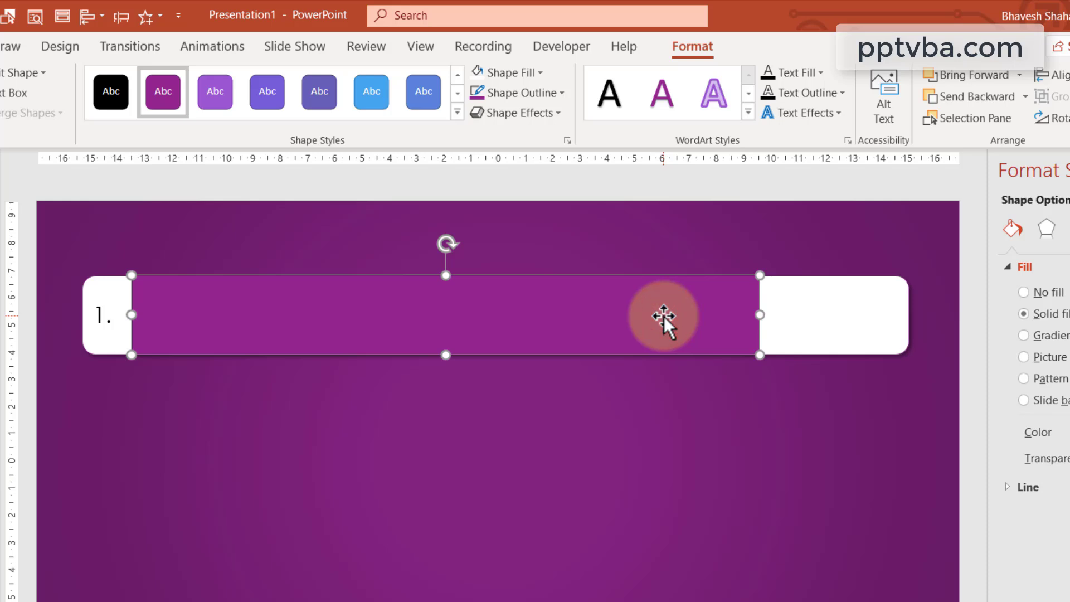
pyautogui.write('Earth is a habitable planet')
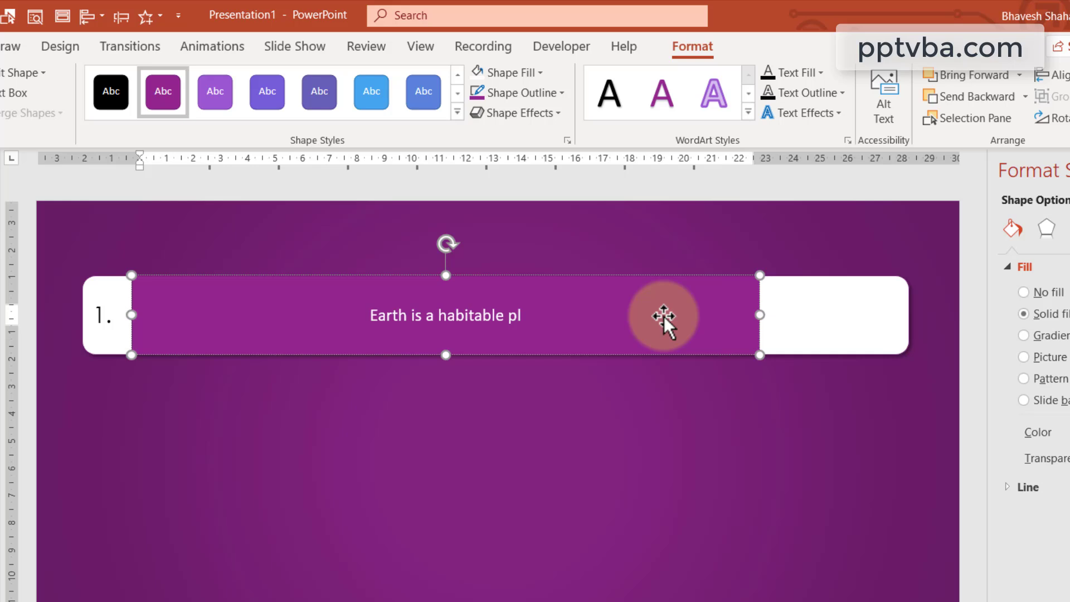
# Set the purple rectangle's text to Century Gothic at size 24 and left-align it.
pyautogui.hotkey('ctrl', 'a')
pyautogui.hotkey('ctrl', ']')
pyautogui.hotkey('ctrl', ']')
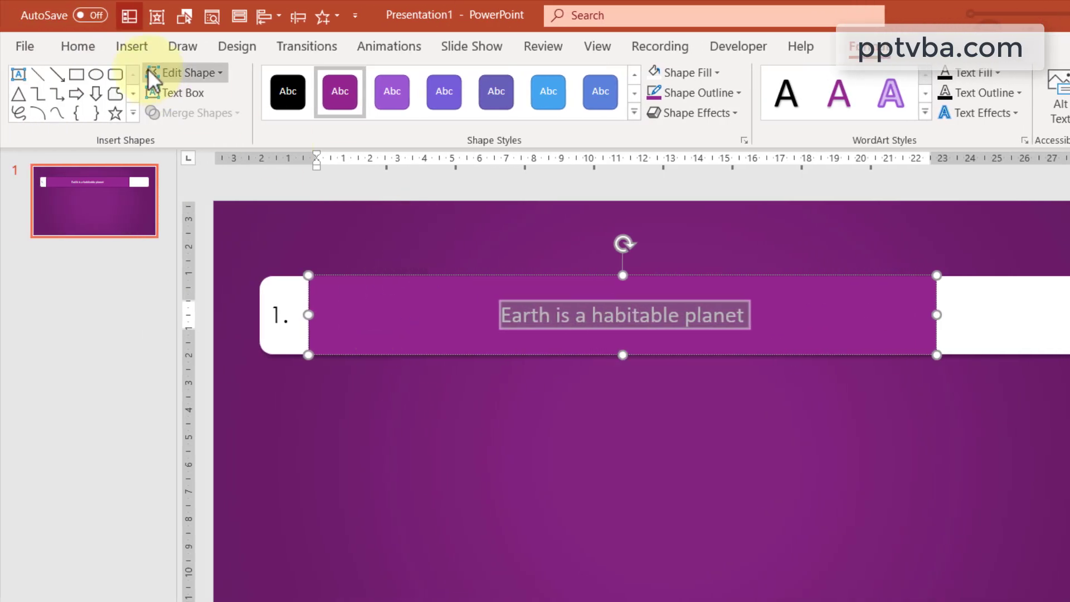
pyautogui.click(72, 47)
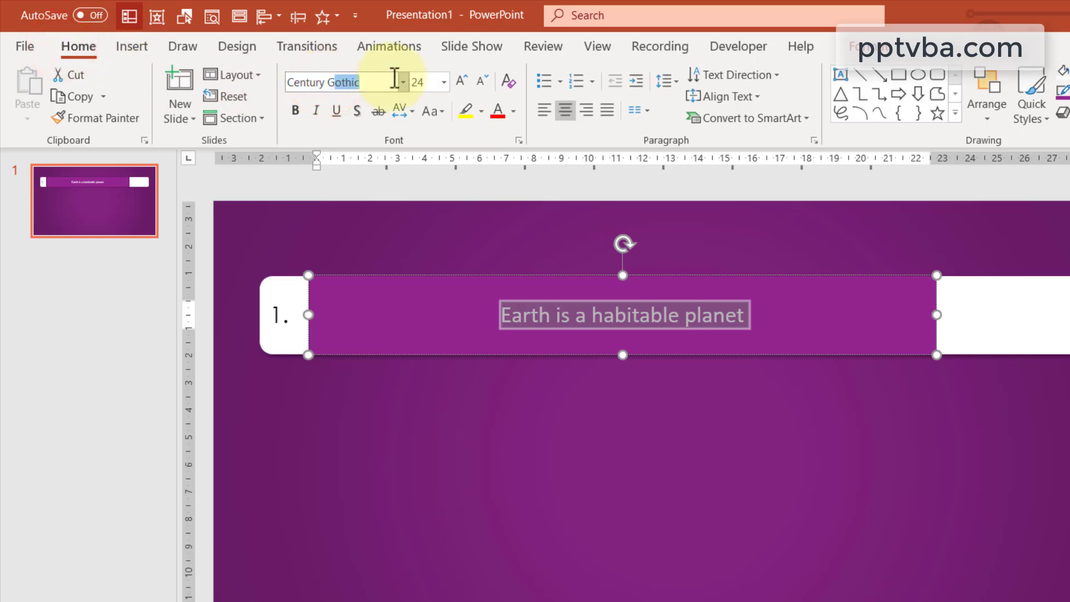
pyautogui.click(543, 116)
pyautogui.click(501, 206)
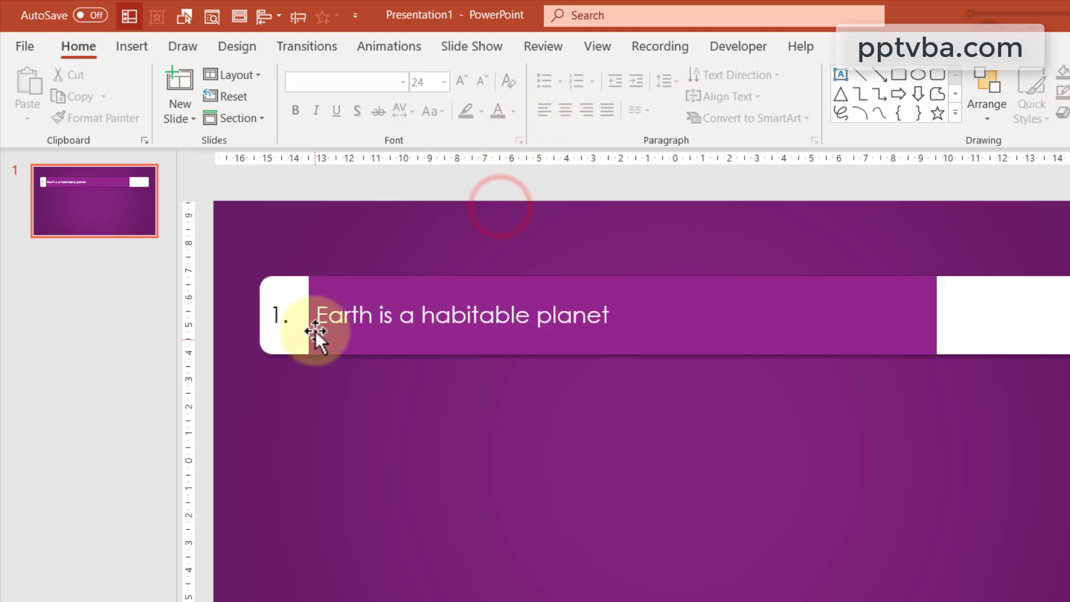
# Set the left text margin of the purple rectangle to 0.5 cm and deselect it.
pyautogui.click(337, 294)
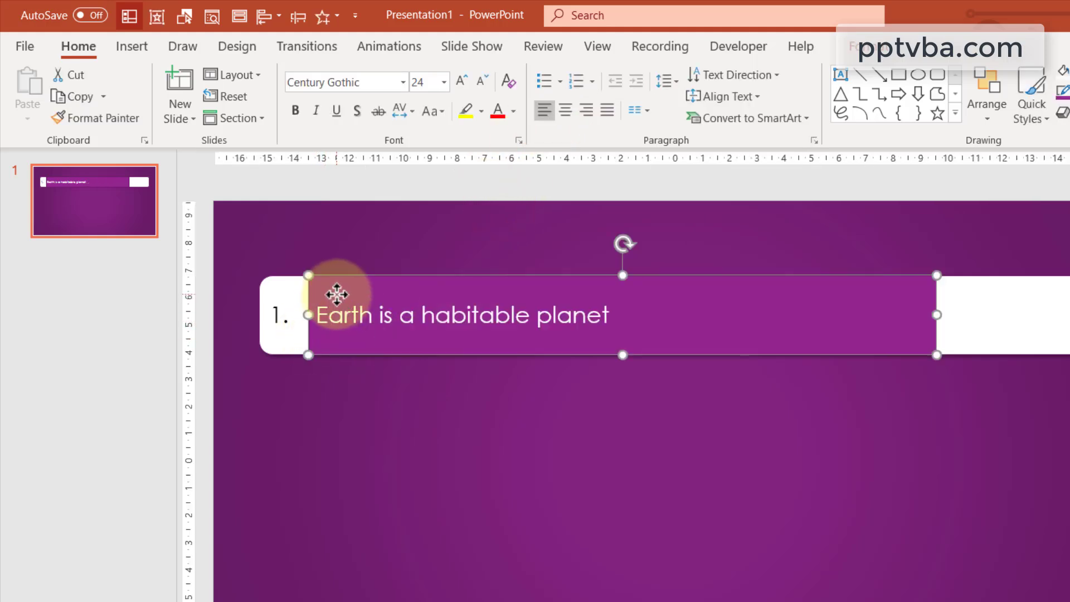
pyautogui.rightClick(337, 294)
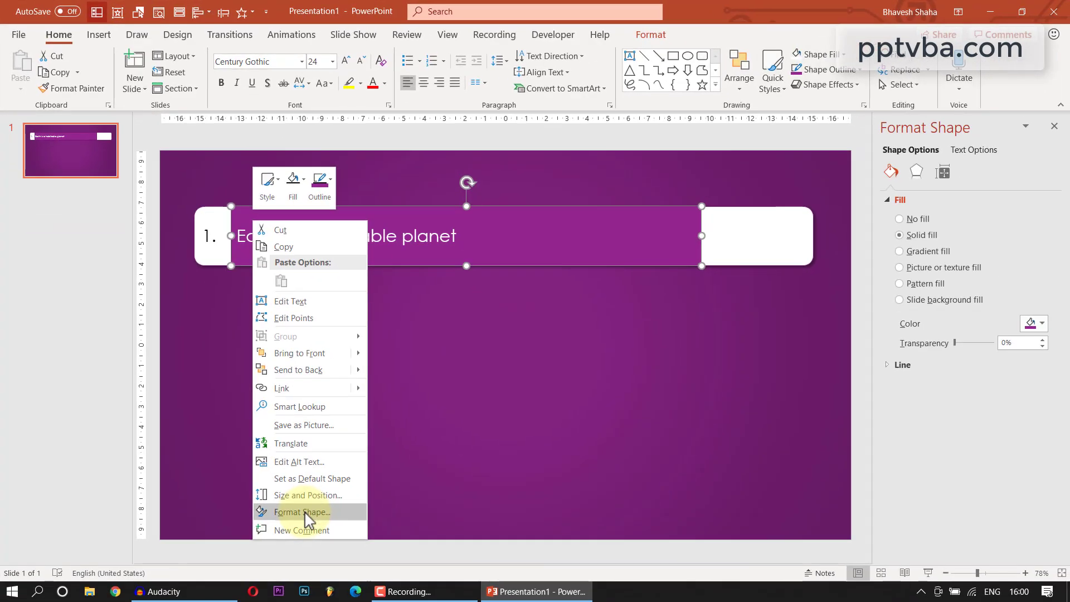
pyautogui.click(307, 511)
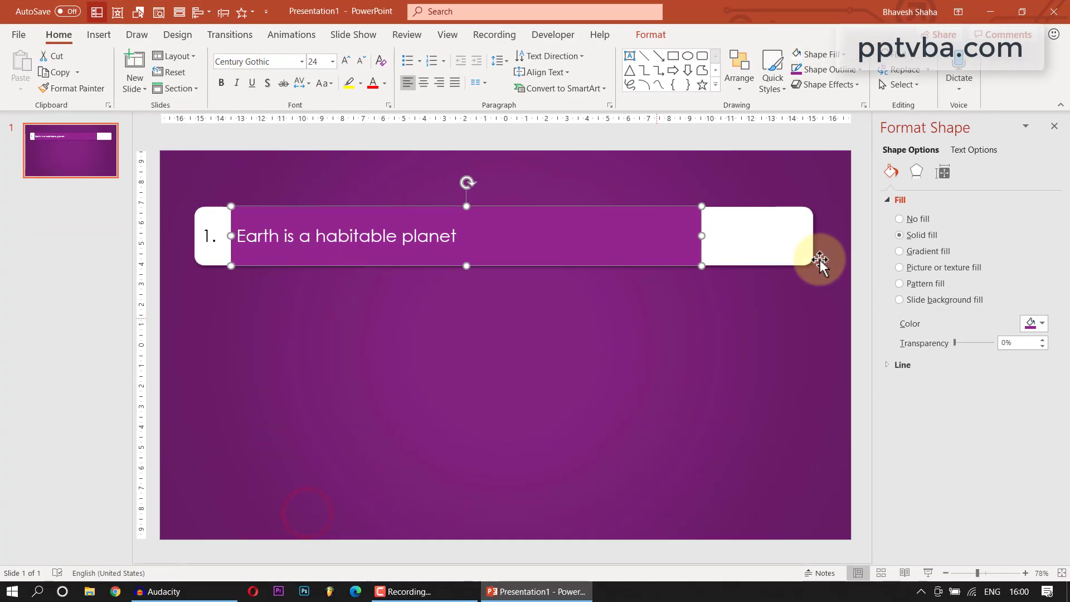
pyautogui.click(988, 151)
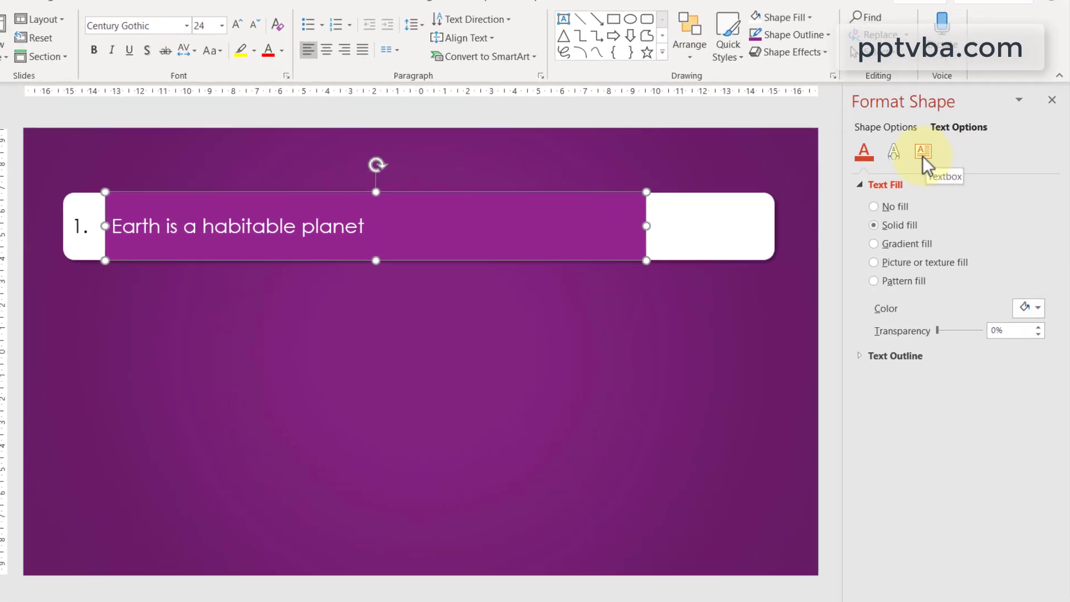
pyautogui.click(942, 172)
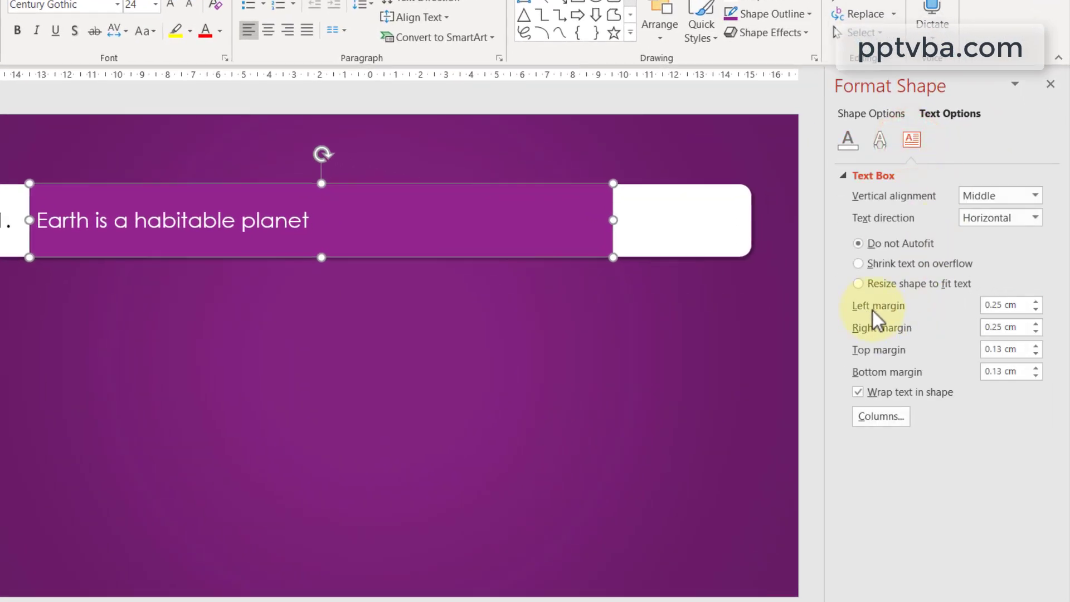
pyautogui.click(368, 362)
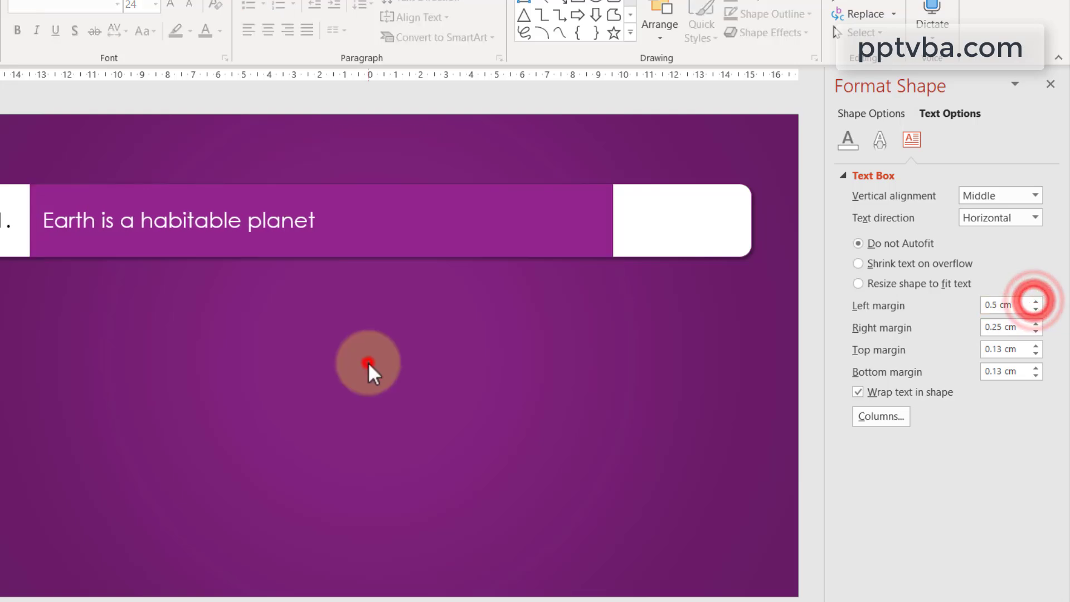
pyautogui.click(52, 229)
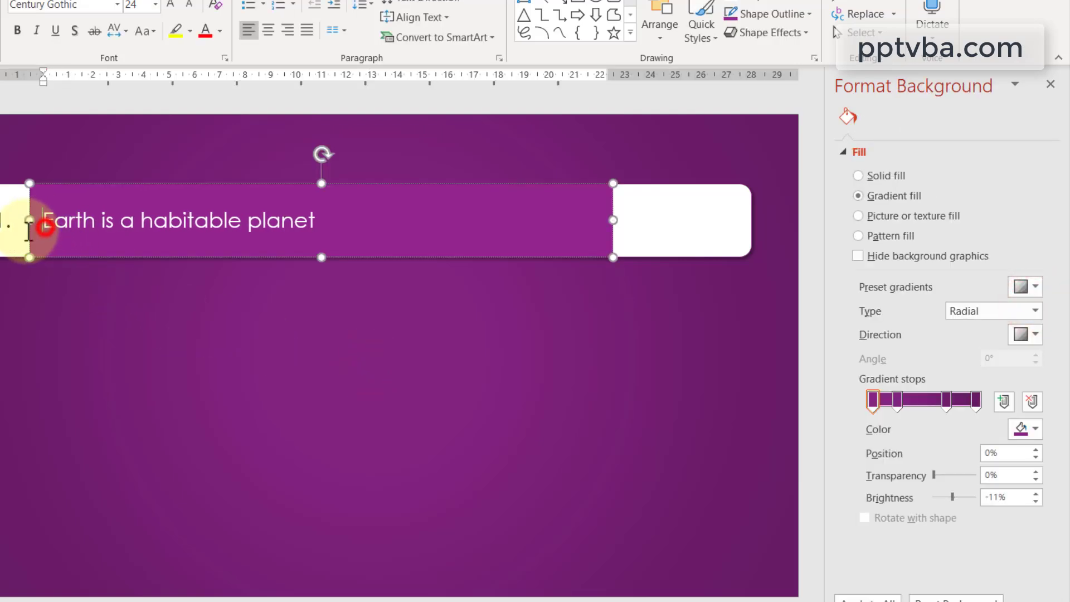
pyautogui.click(84, 323)
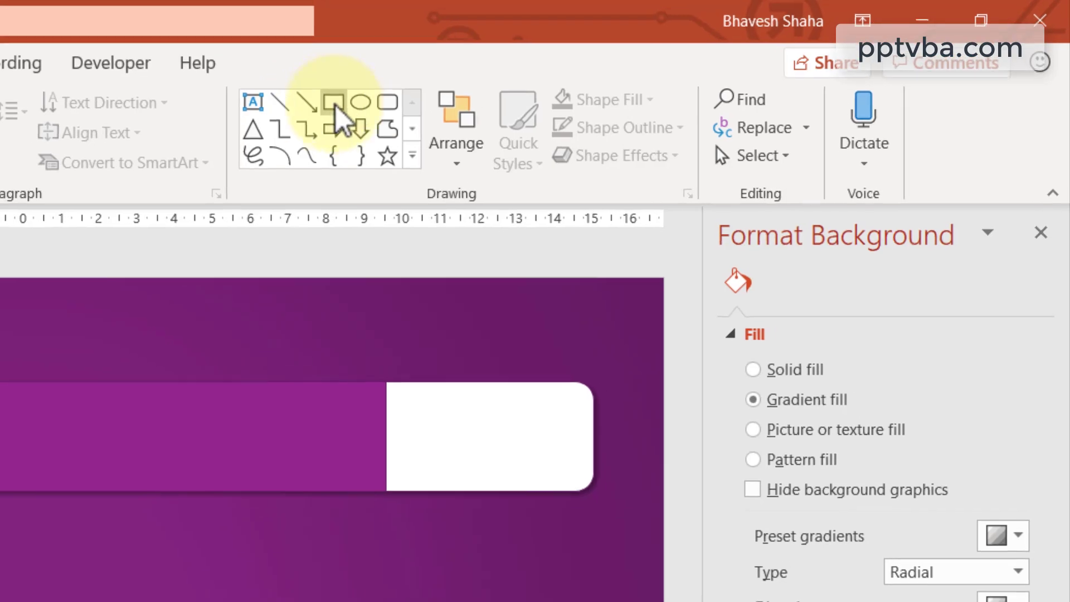
# Insert a circle on the white area beside the purple rectangle and shrink it to about 1.61 cm across.
pyautogui.click(596, 0)
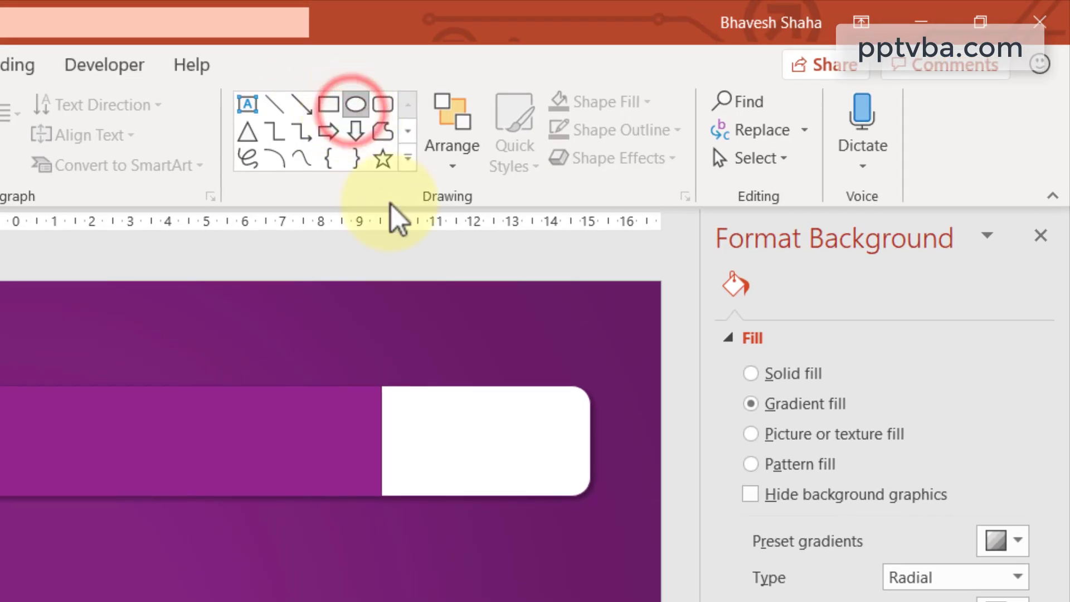
pyautogui.click(428, 429)
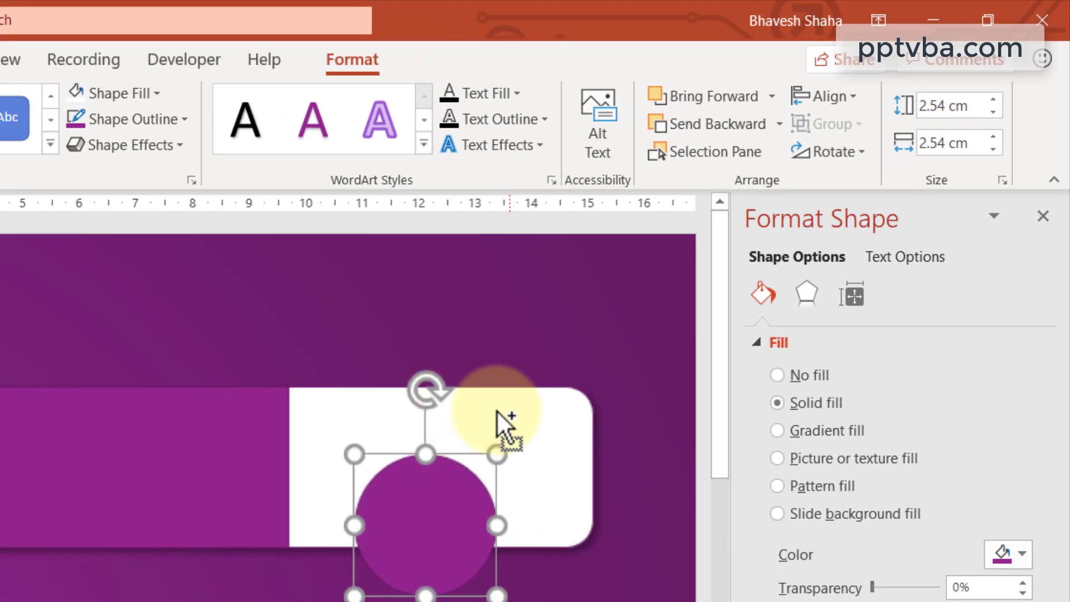
pyautogui.keyDown('ctrl'); pyautogui.scroll(5, 493, 414); pyautogui.keyUp('ctrl')
pyautogui.moveTo(113, 575); pyautogui.dragTo(0, 423)
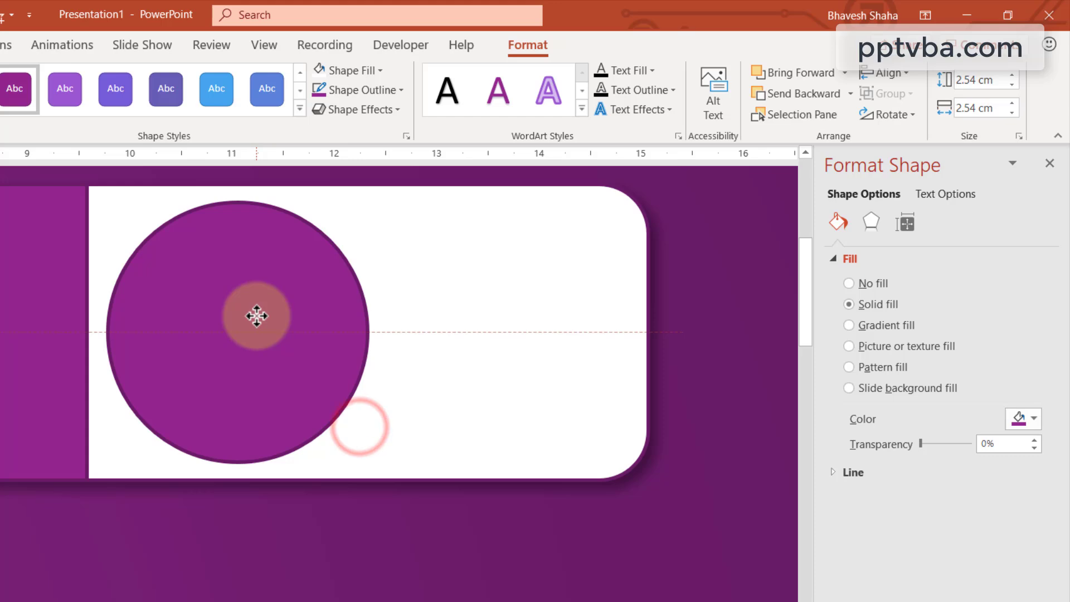
pyautogui.moveTo(257, 316); pyautogui.dragTo(257, 310)
pyautogui.moveTo(369, 456); pyautogui.dragTo(264, 360)
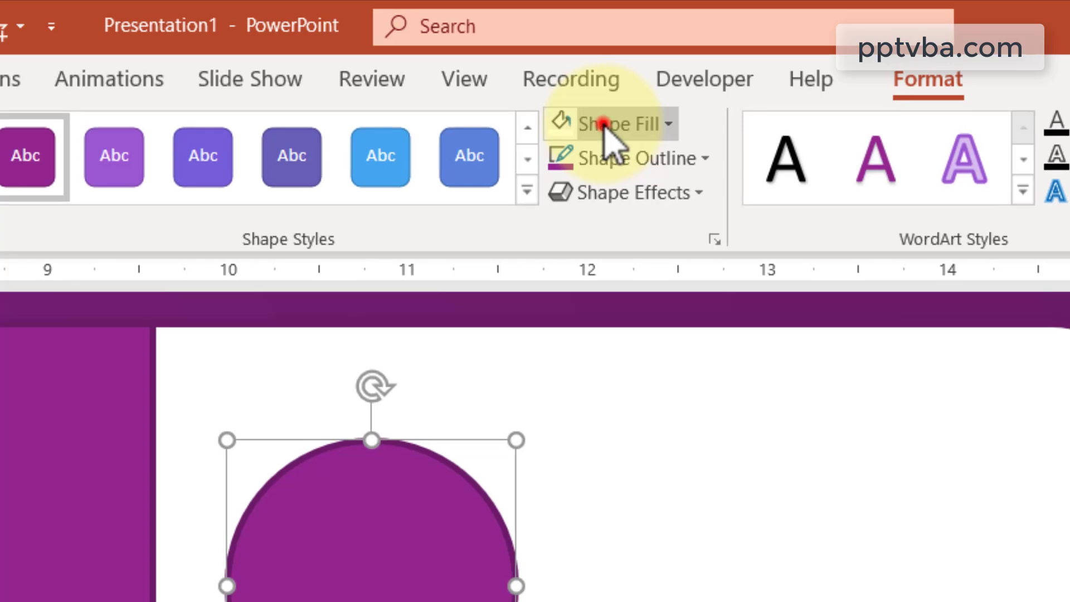
# Fill the circle with white and give it a light grey outline.
pyautogui.click(343, 70)
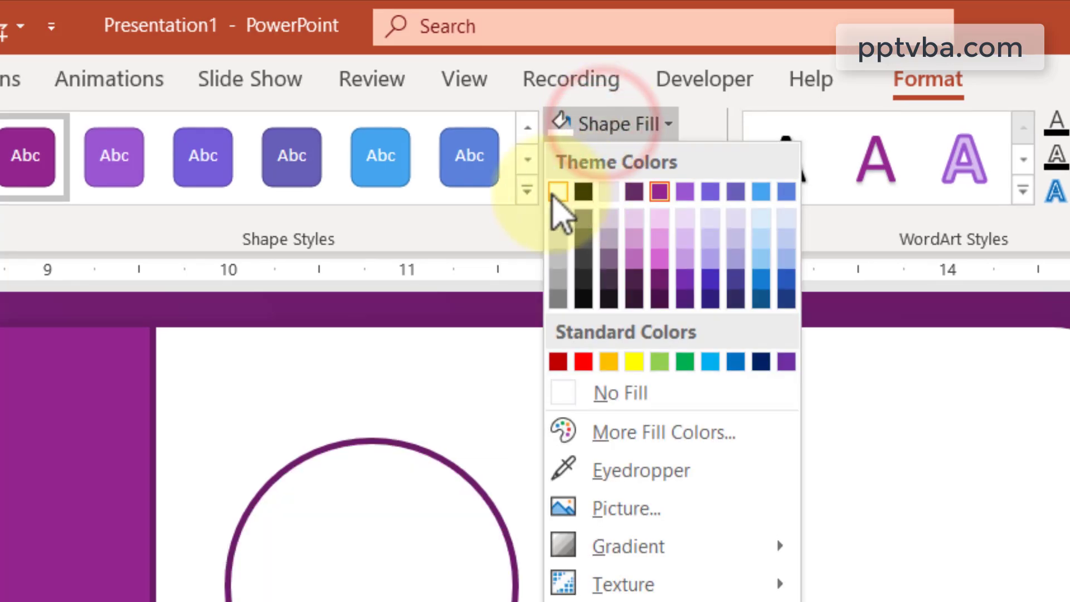
pyautogui.click(557, 192)
pyautogui.click(621, 157)
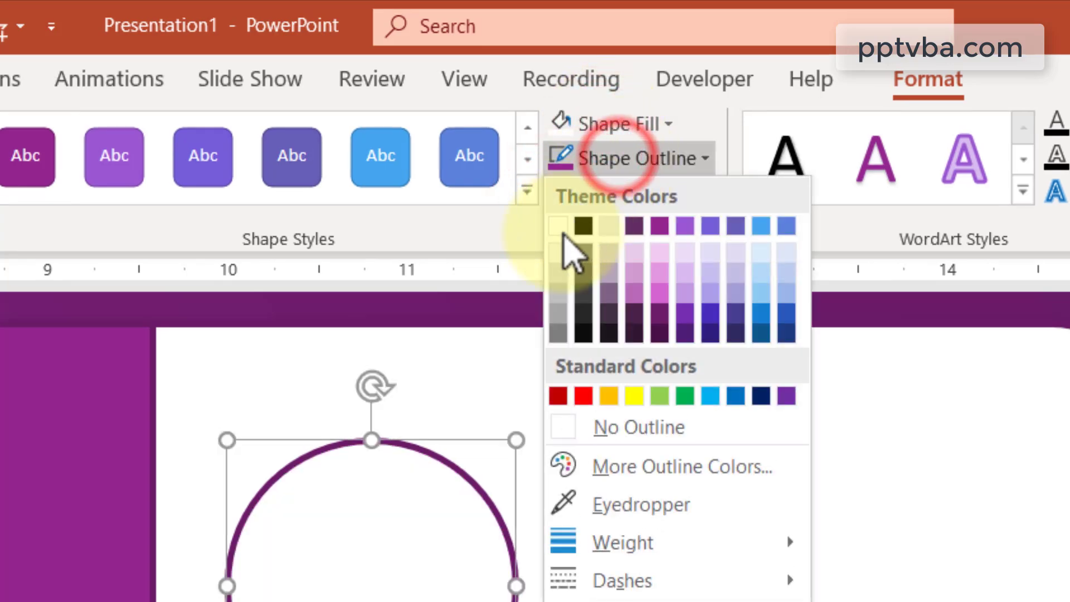
pyautogui.click(557, 298)
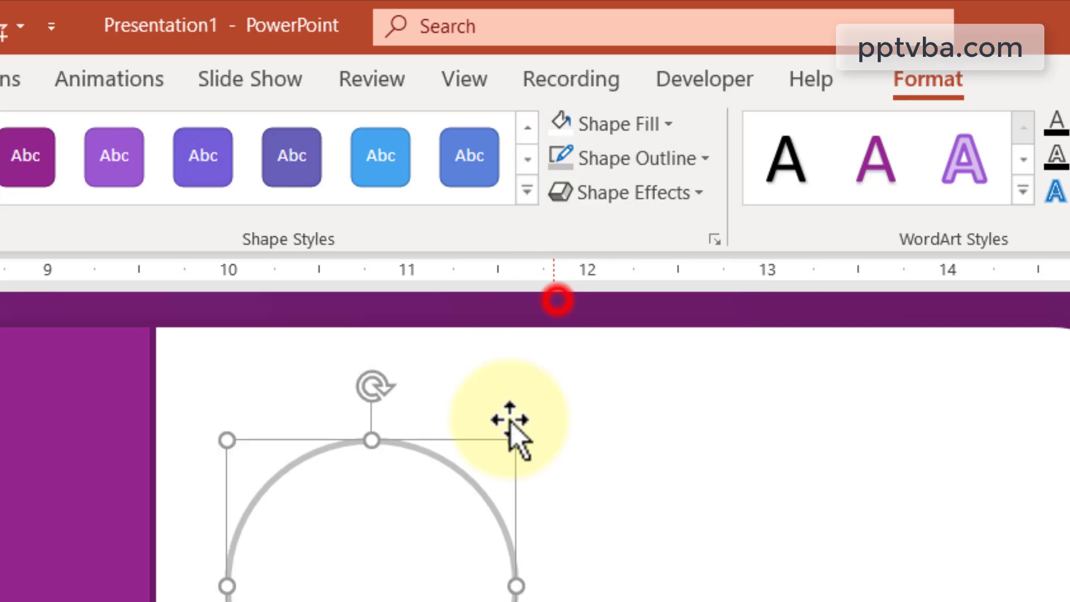
pyautogui.click(478, 479)
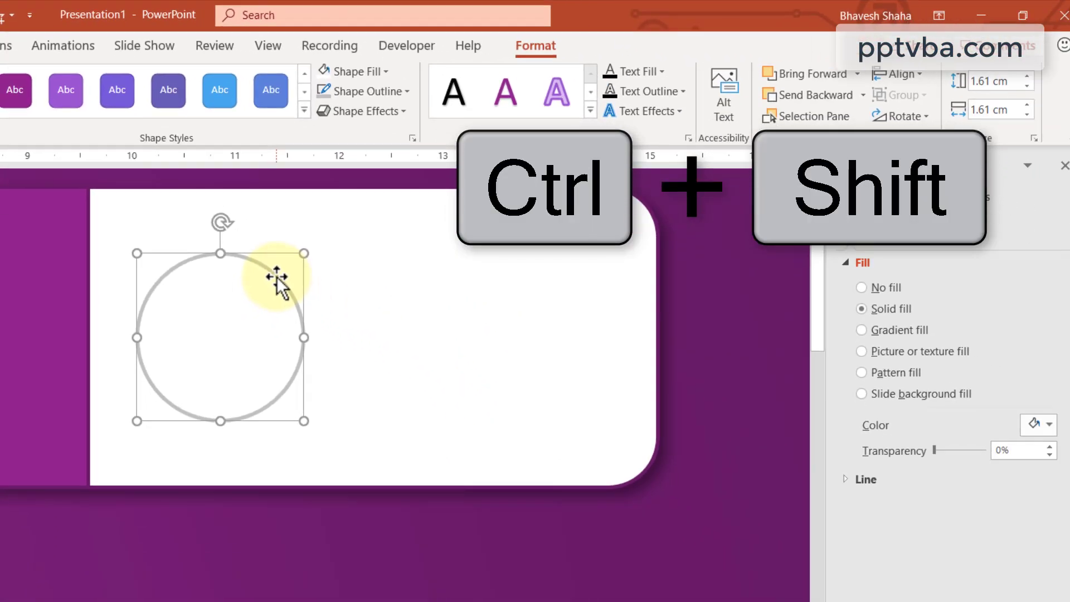
# Duplicate the circle horizontally to the right within the white area and deselect it.
pyautogui.moveTo(277, 284); pyautogui.dragTo(568, 310)
pyautogui.click(310, 316)
pyautogui.click(296, 331)
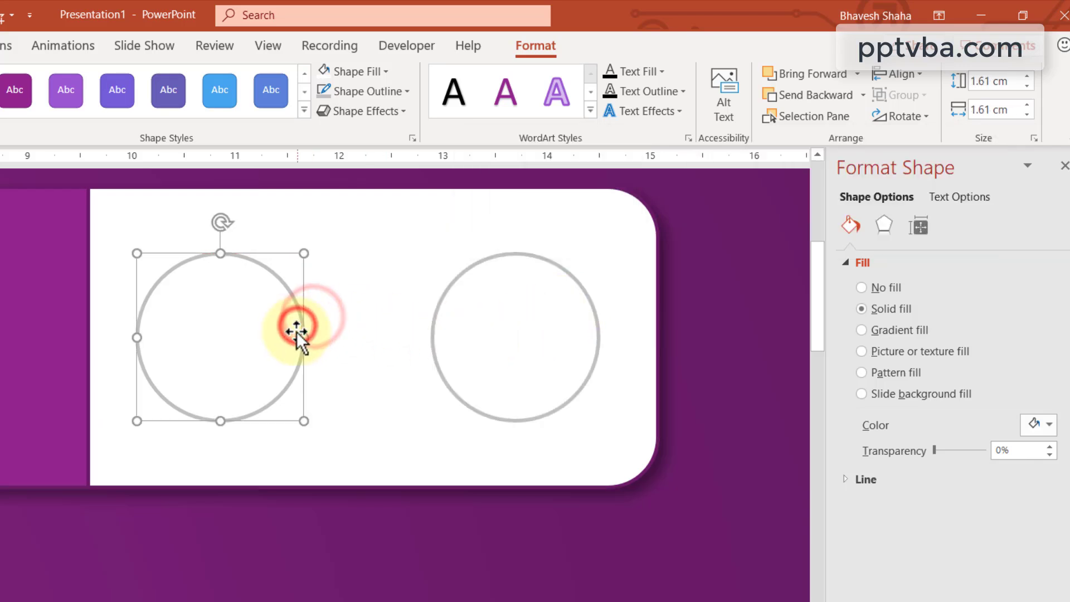
pyautogui.click(435, 326)
pyautogui.press('Escape')
# Draw an L-shape about 1.39 cm high and 1.06 cm wide over the left circle.
pyautogui.click(624, 116)
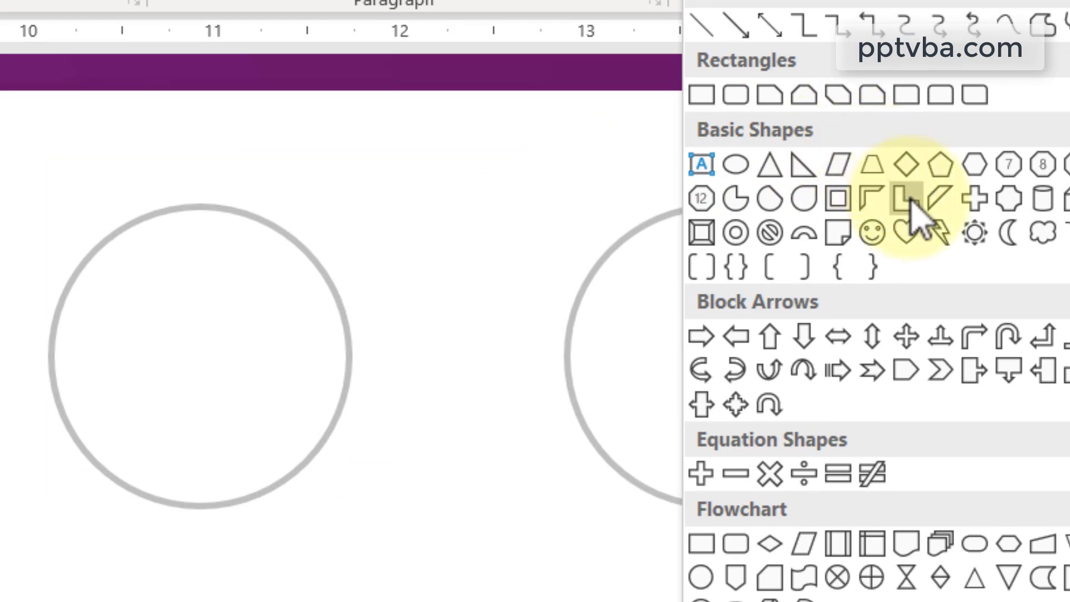
pyautogui.click(907, 200)
pyautogui.moveTo(79, 262)
pyautogui.mouseDown()
pyautogui.moveTo(186, 442)
pyautogui.moveTo(289, 485)
pyautogui.moveTo(282, 520)
pyautogui.moveTo(273, 518)
pyautogui.mouseUp()
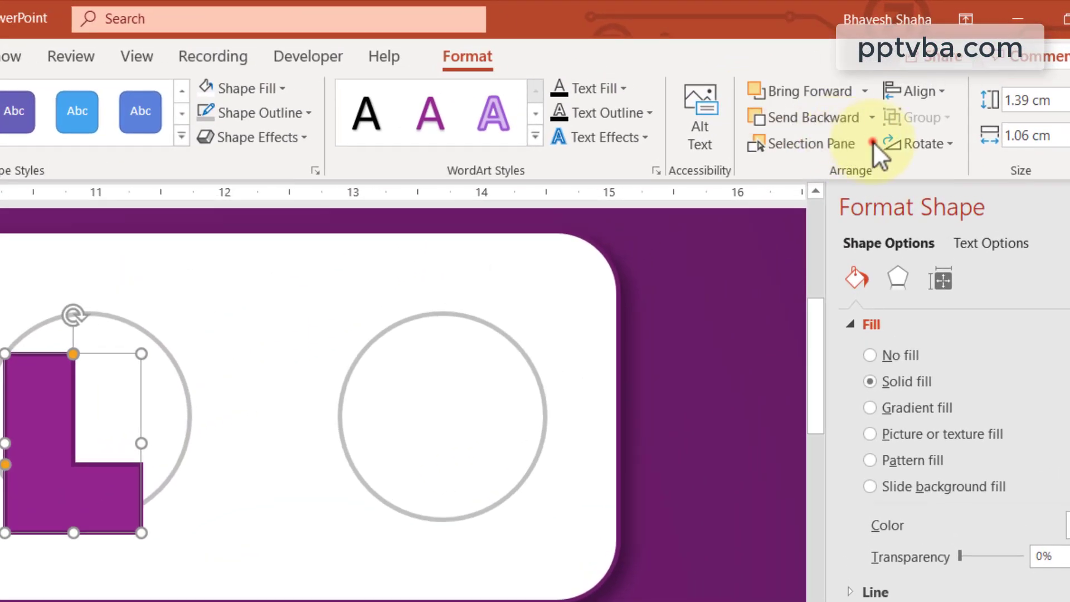
# Flip the L-shape horizontally and rotate it slightly clockwise.
pyautogui.click(908, 88)
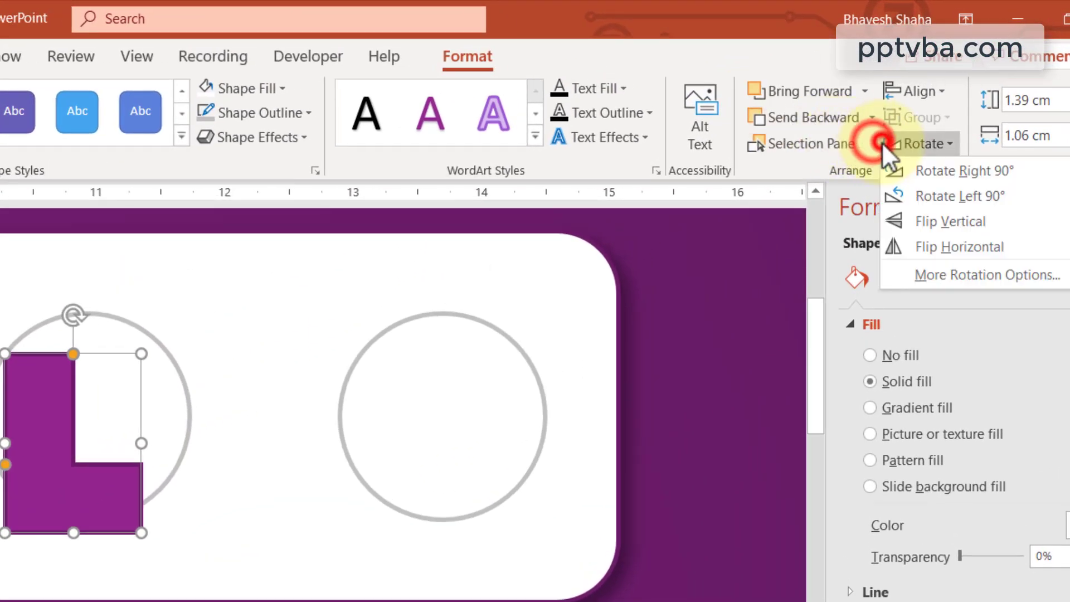
pyautogui.click(927, 247)
pyautogui.moveTo(74, 311); pyautogui.dragTo(110, 330)
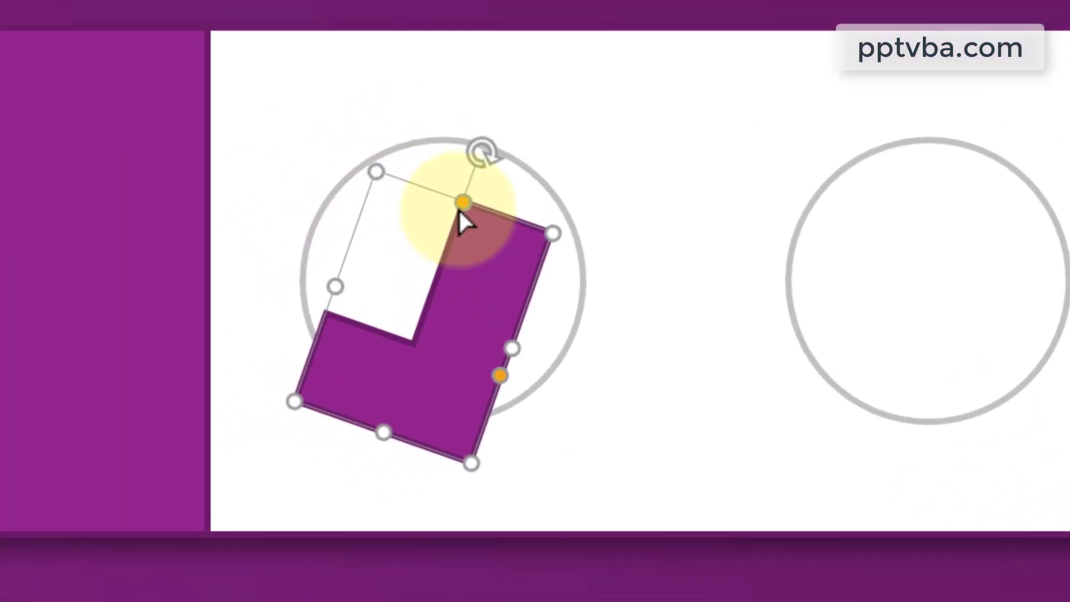
# Thin both arms of the tilted L-shape and move it up within the left circle.
pyautogui.moveTo(463, 202); pyautogui.dragTo(492, 211)
pyautogui.moveTo(500, 375); pyautogui.dragTo(494, 425)
pyautogui.moveTo(470, 335); pyautogui.dragTo(510, 273)
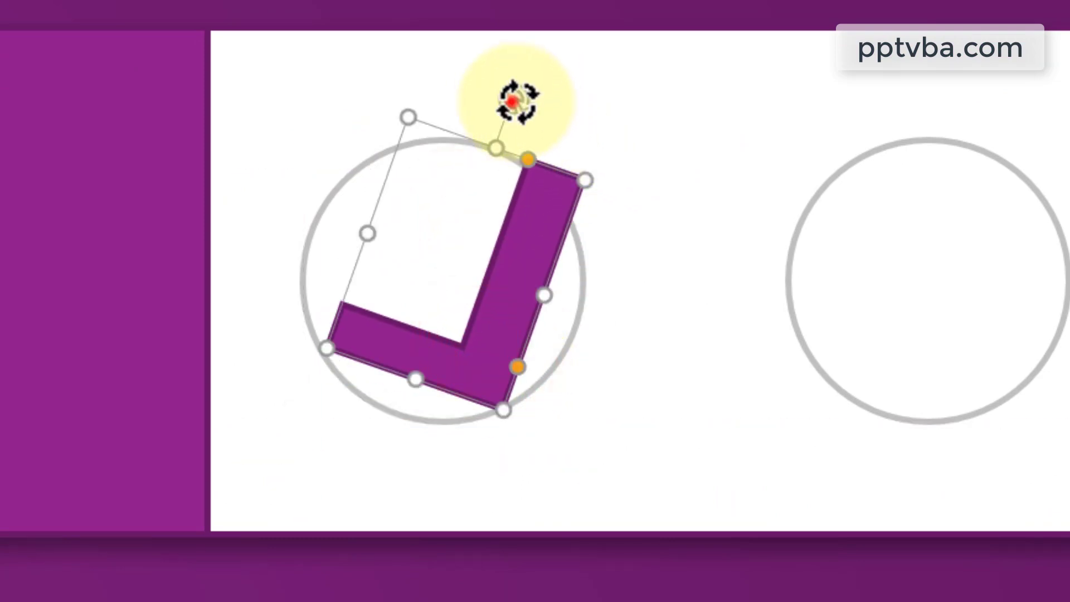
# Rotate the L-shape further clockwise into a tick mark, shrink it and position it inside the left circle.
pyautogui.moveTo(512, 100); pyautogui.dragTo(571, 124)
pyautogui.click(599, 206)
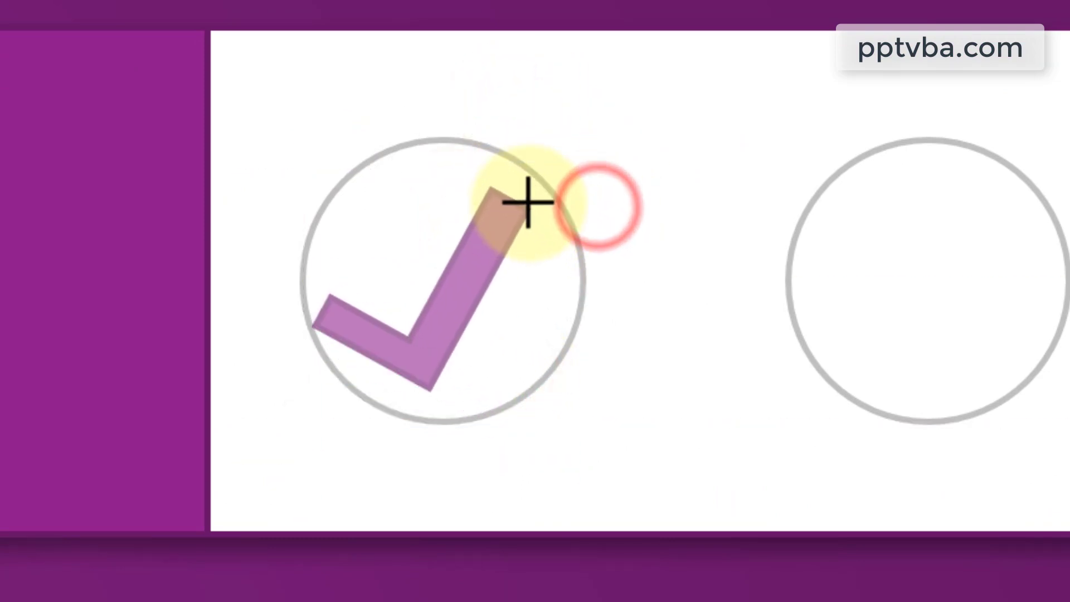
pyautogui.moveTo(469, 220); pyautogui.dragTo(481, 233)
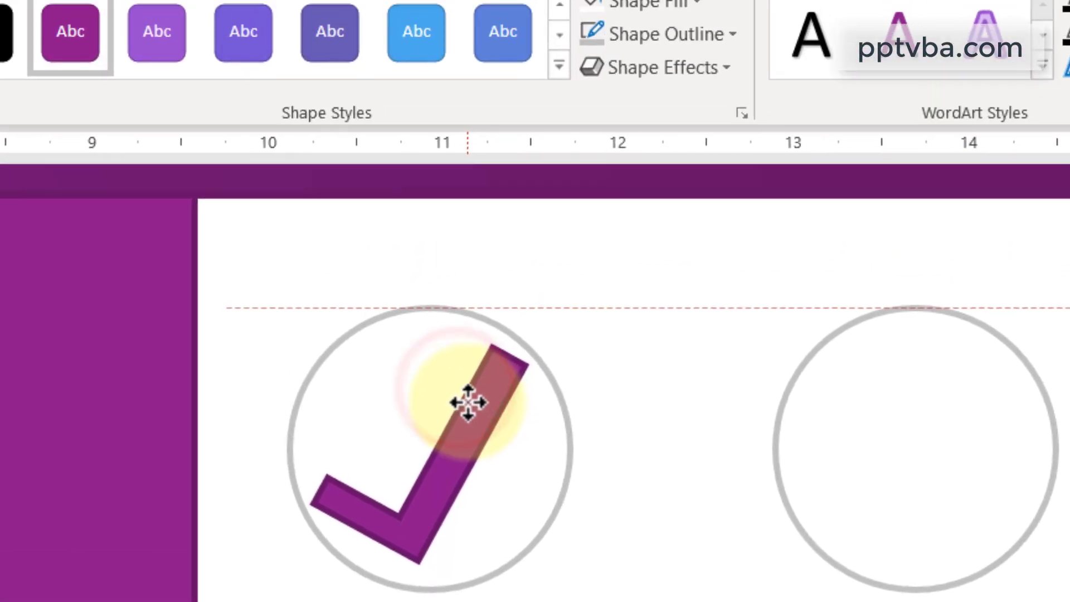
pyautogui.moveTo(468, 402); pyautogui.dragTo(468, 401)
# Fill the tick mark with standard green and remove its outline.
pyautogui.click(671, 2)
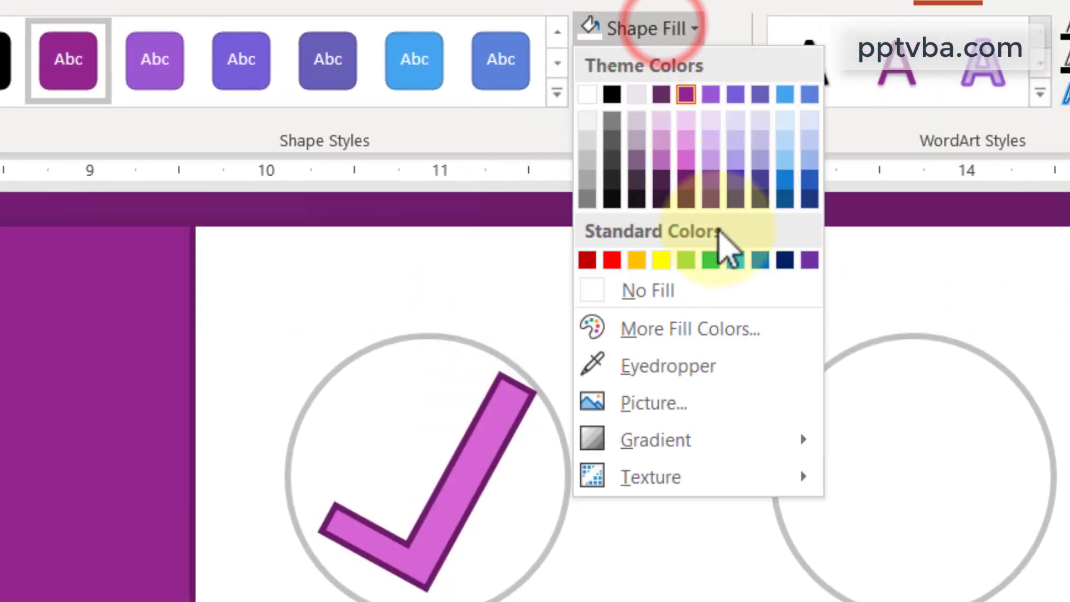
pyautogui.click(708, 259)
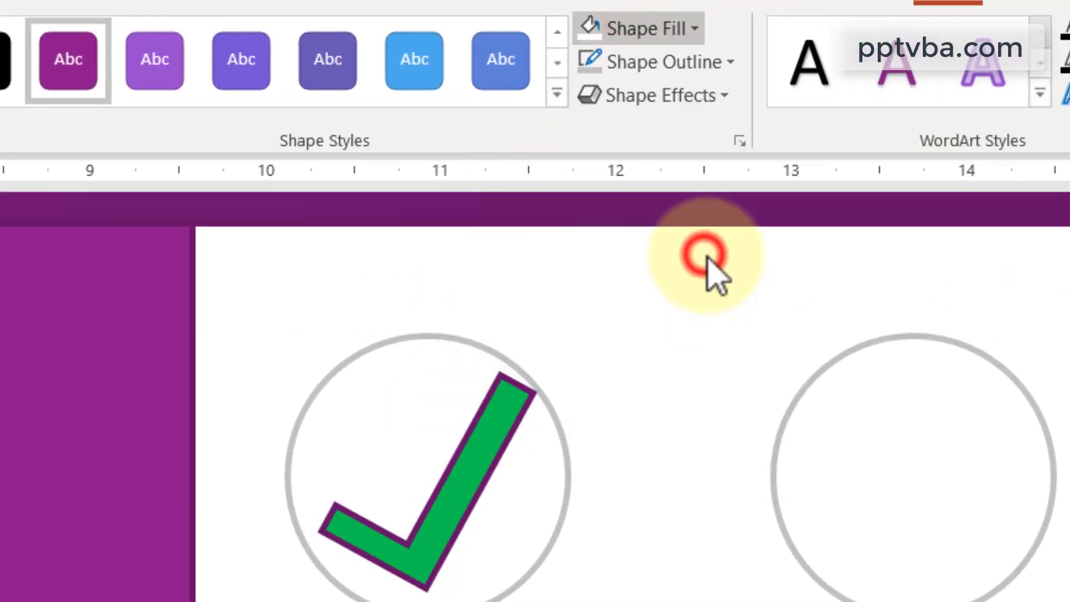
pyautogui.click(630, 63)
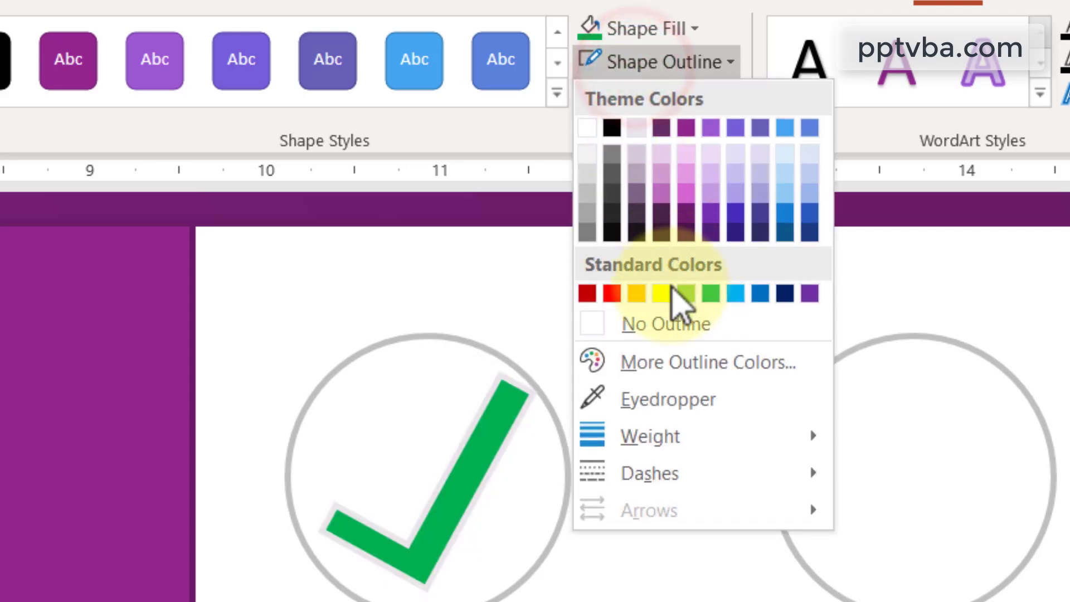
pyautogui.click(641, 323)
pyautogui.click(501, 373)
# Shrink the green tick mark to about 1.13 cm by 0.68 cm and center it in the left circle.
pyautogui.moveTo(500, 372); pyautogui.dragTo(473, 390)
pyautogui.moveTo(498, 427); pyautogui.dragTo(503, 421)
pyautogui.moveTo(494, 328); pyautogui.dragTo(510, 328)
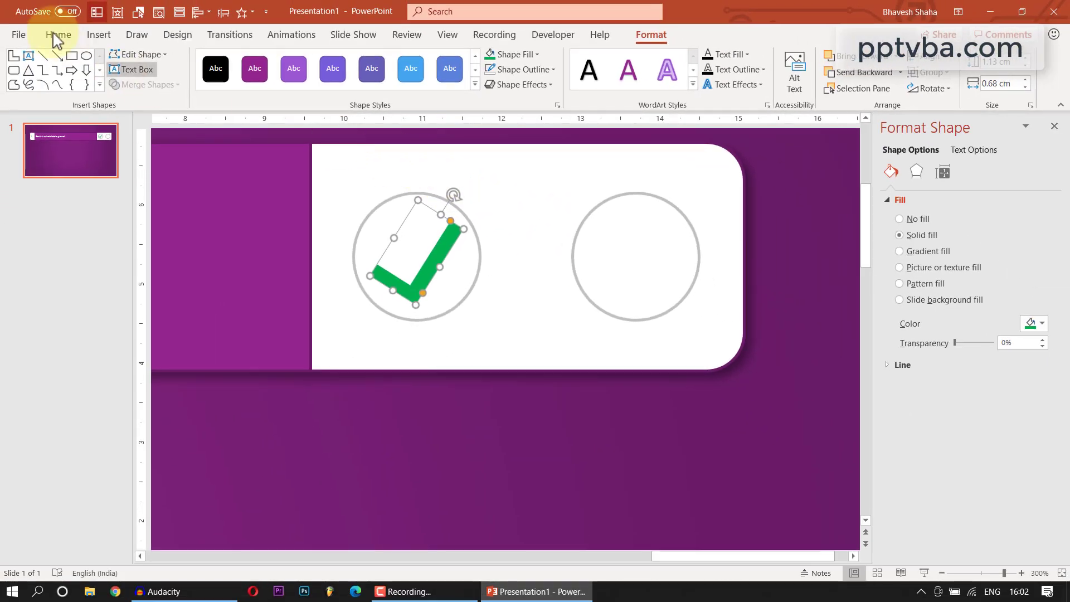
# Insert a Multiplication Sign shape over the right circle, nearly as large as the circle.
pyautogui.click(100, 85)
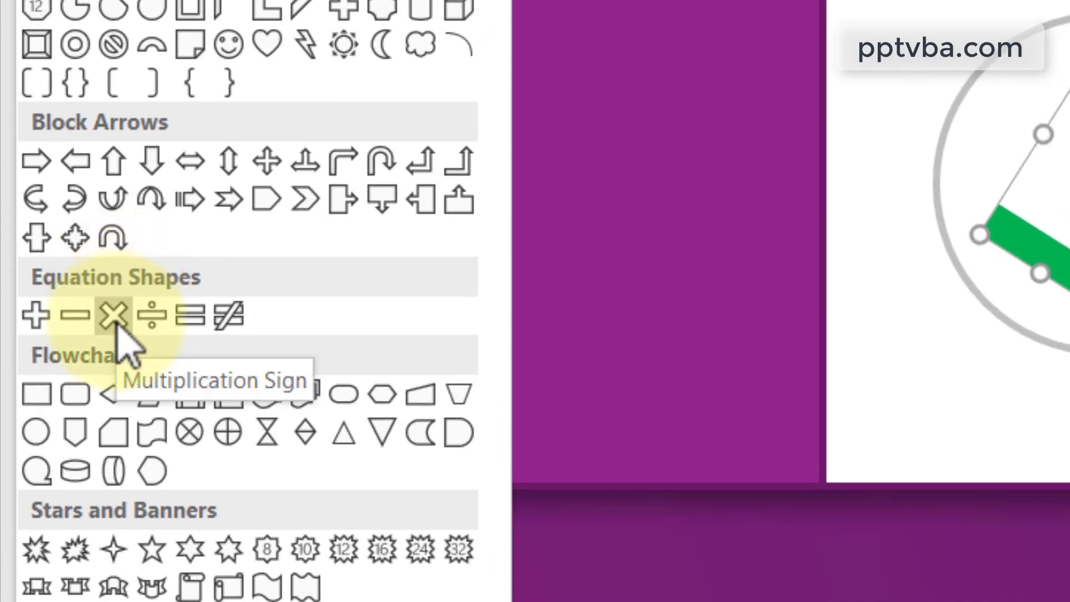
pyautogui.click(117, 329)
pyautogui.moveTo(628, 224); pyautogui.dragTo(866, 467)
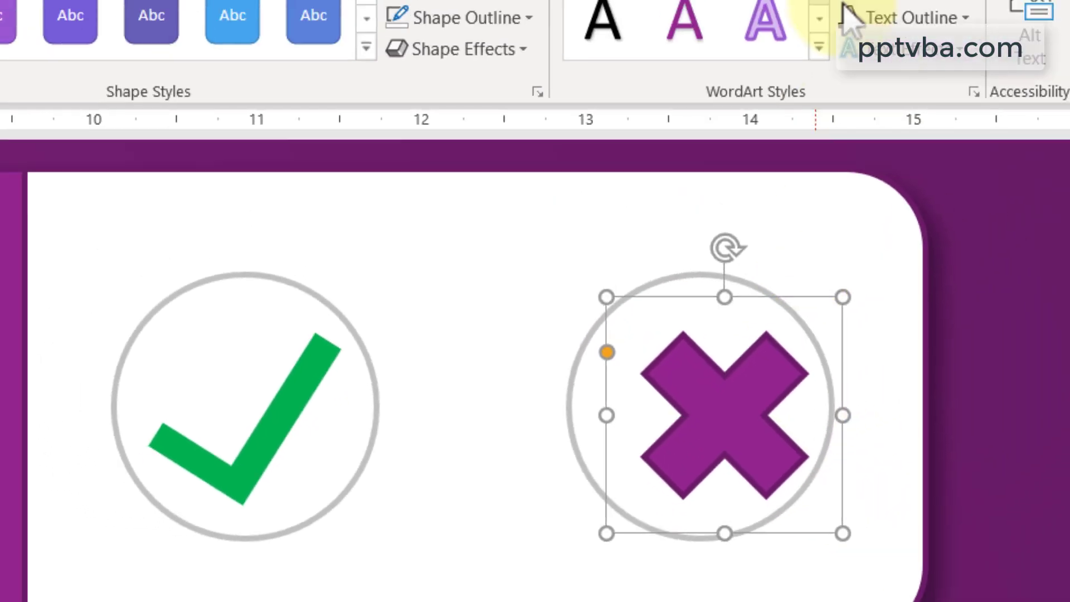
# Fill the cross with standard dark red and remove its outline.
pyautogui.click(487, 63)
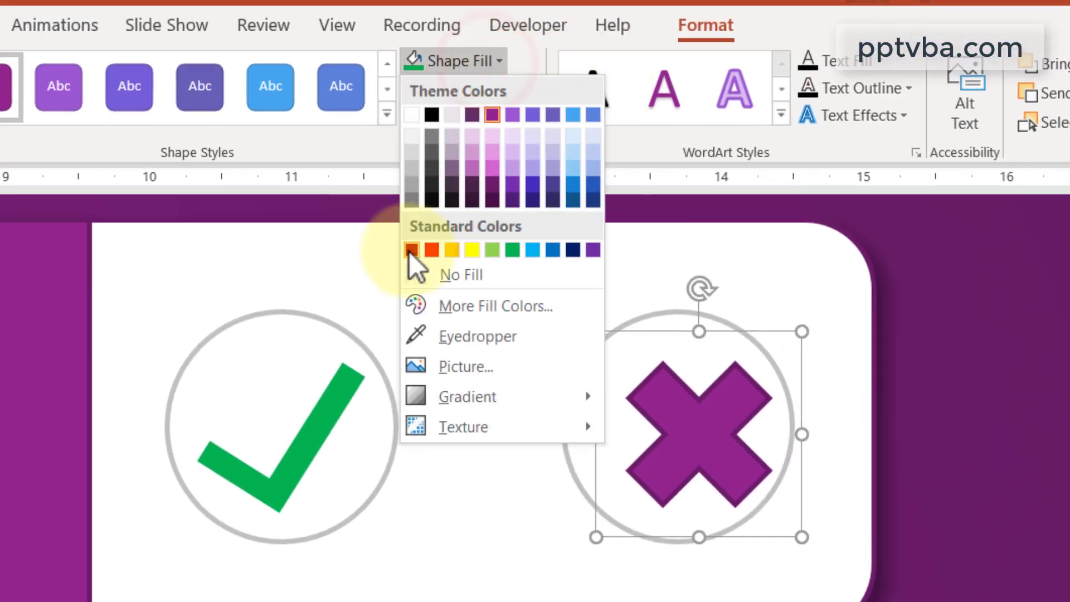
pyautogui.click(412, 249)
pyautogui.click(443, 91)
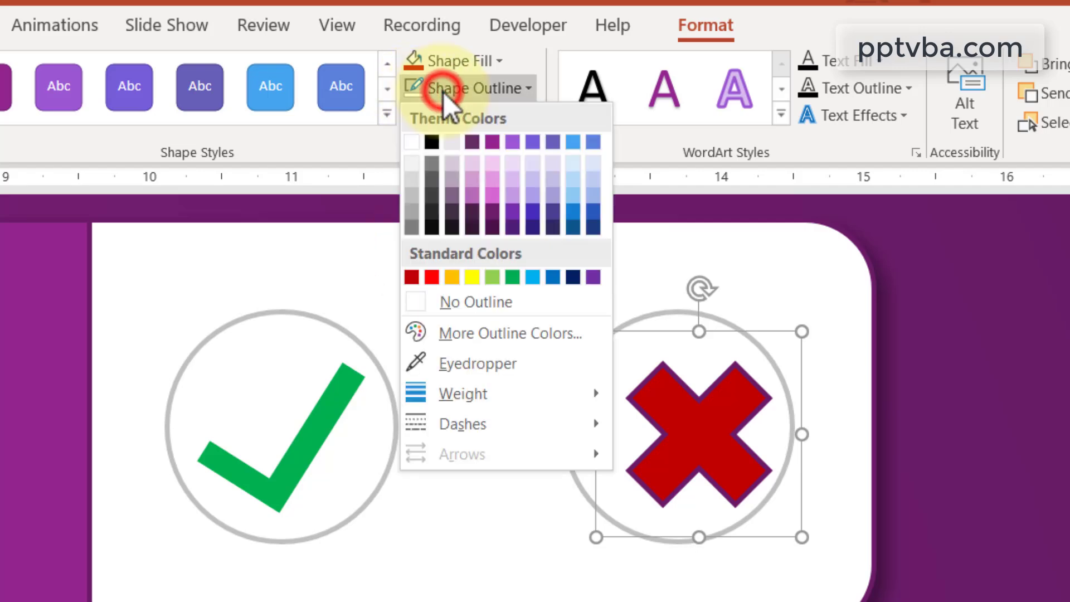
pyautogui.click(484, 303)
# Center the red cross in the right circle and make its arms thinner.
pyautogui.moveTo(674, 425); pyautogui.dragTo(653, 418)
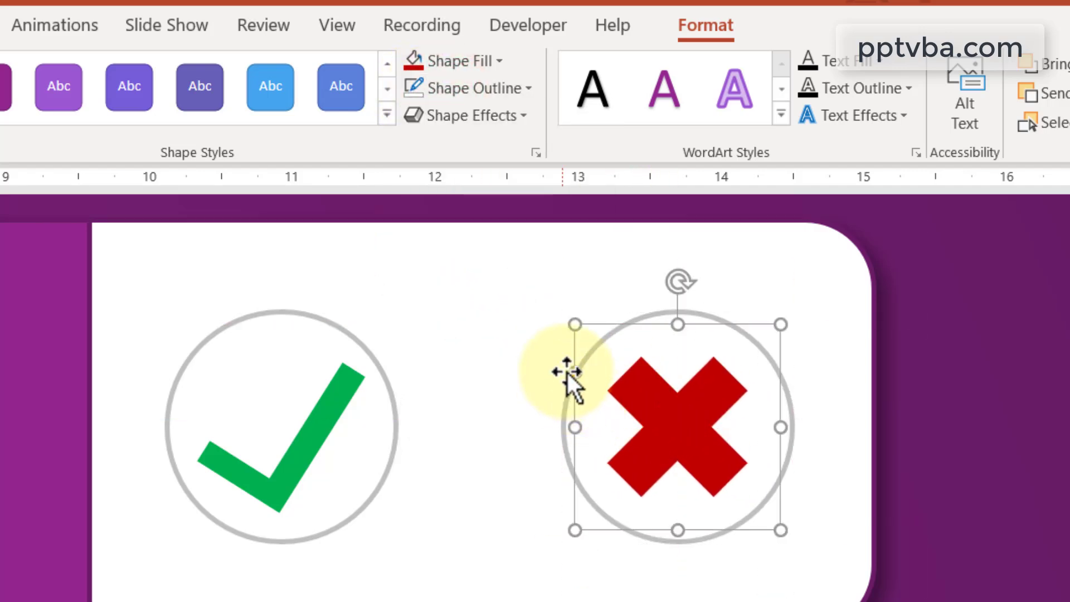
pyautogui.moveTo(584, 356); pyautogui.dragTo(589, 350)
# Rotate the green tick slightly counterclockwise and nudge it to the center of the left circle.
pyautogui.click(310, 430)
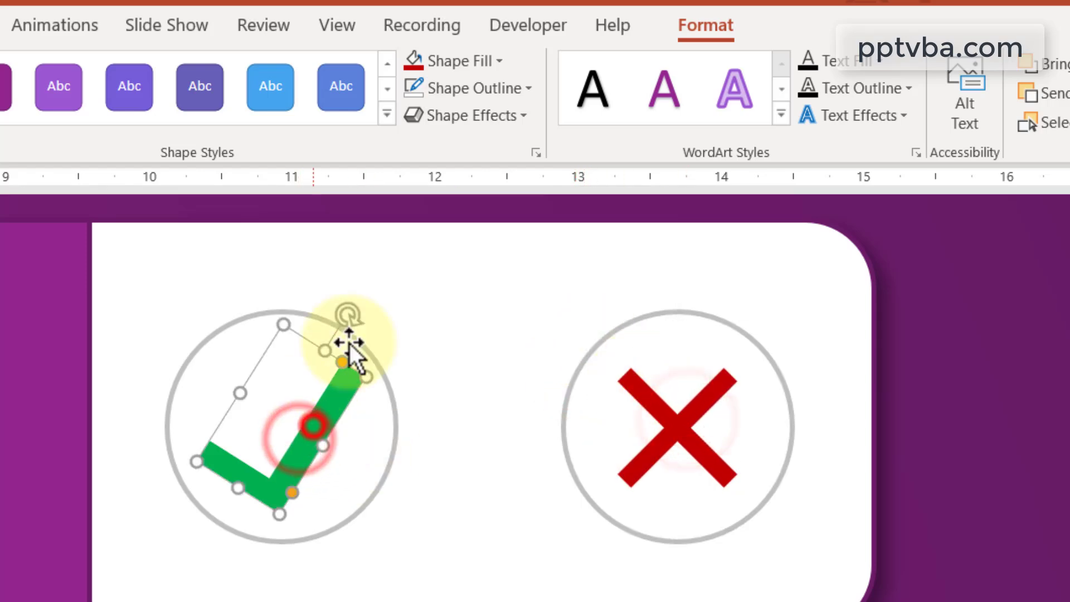
pyautogui.moveTo(346, 308); pyautogui.dragTo(342, 306)
pyautogui.click(335, 403)
pyautogui.moveTo(335, 404); pyautogui.dragTo(330, 393)
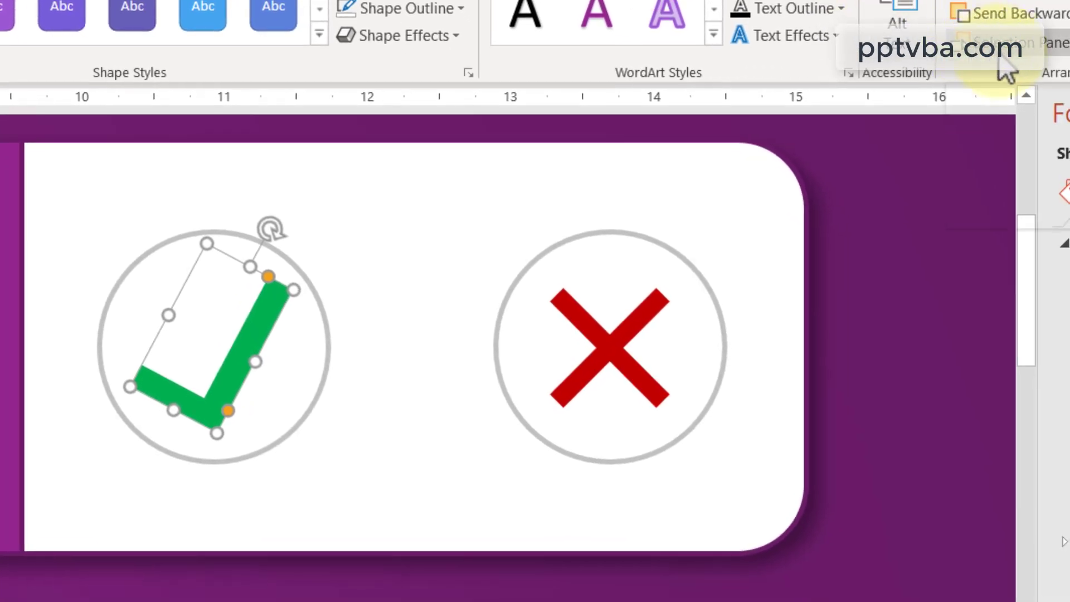
# Show the list of slide objects and rename the green tick as cIcon.
pyautogui.click(1003, 54)
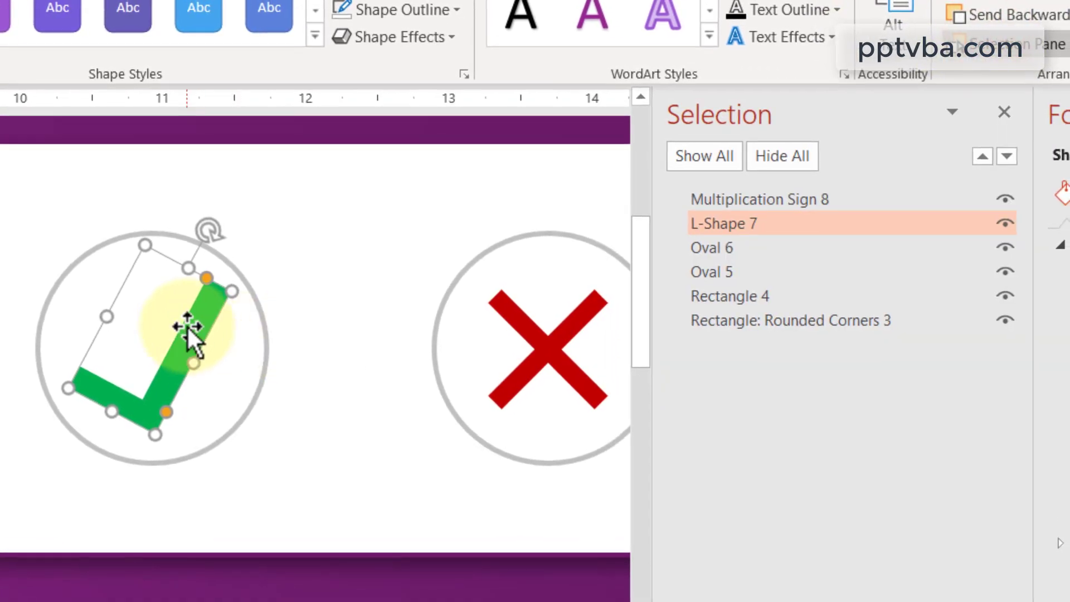
pyautogui.click(186, 326)
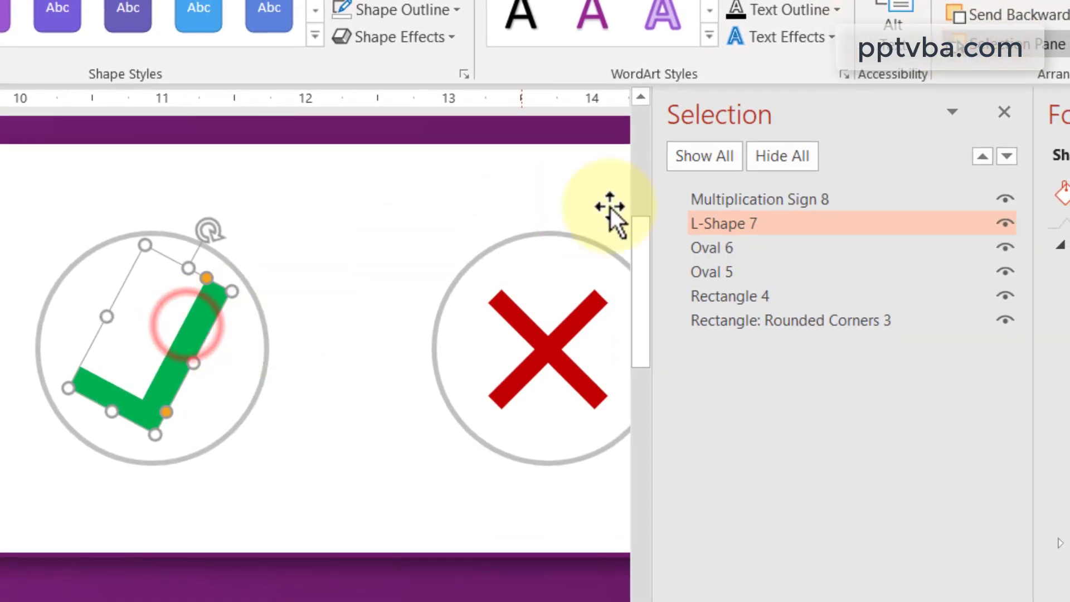
pyautogui.click(760, 227)
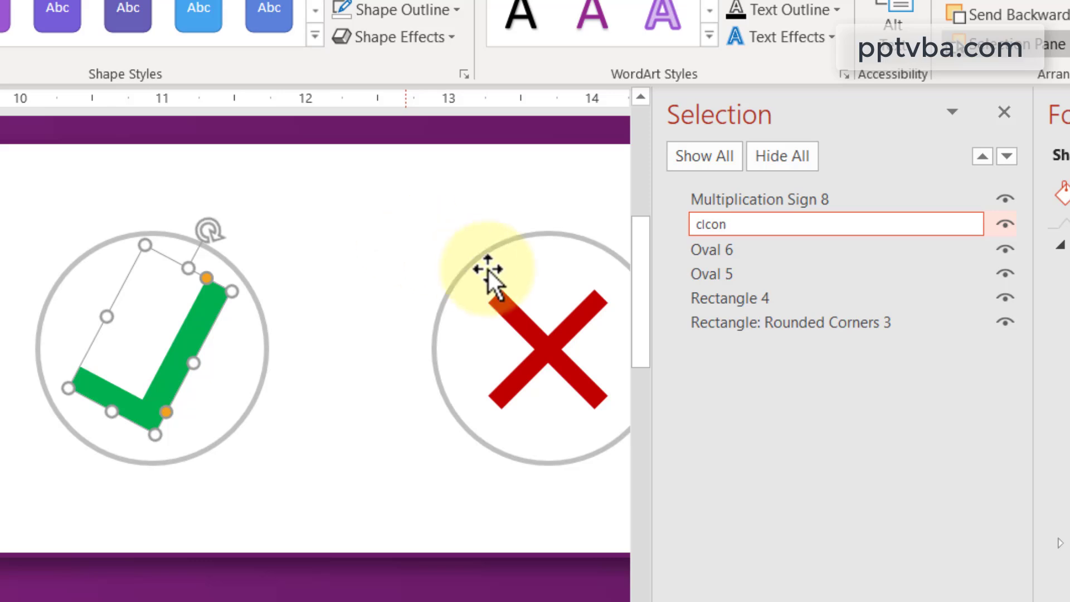
# Rename the red cross as wIcon.
pyautogui.click(543, 347)
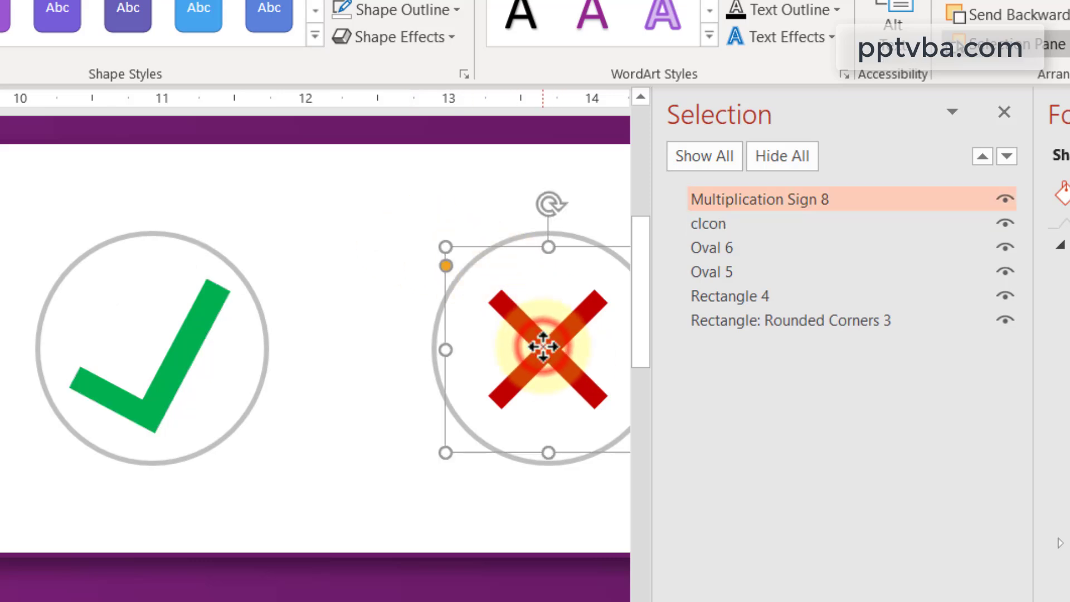
pyautogui.click(893, 207)
pyautogui.doubleClick(892, 207)
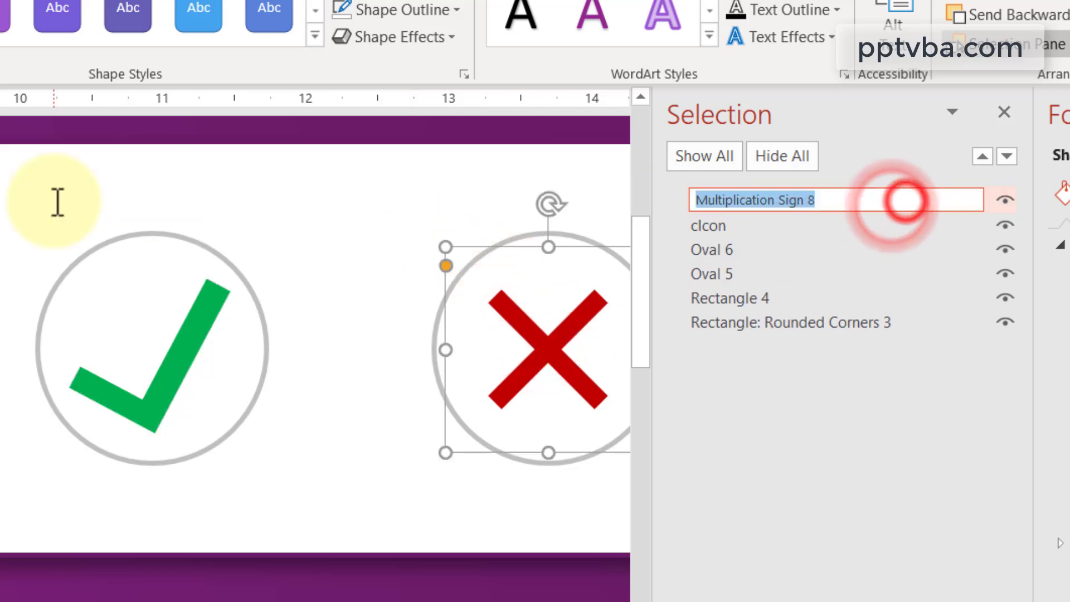
pyautogui.write('wl')
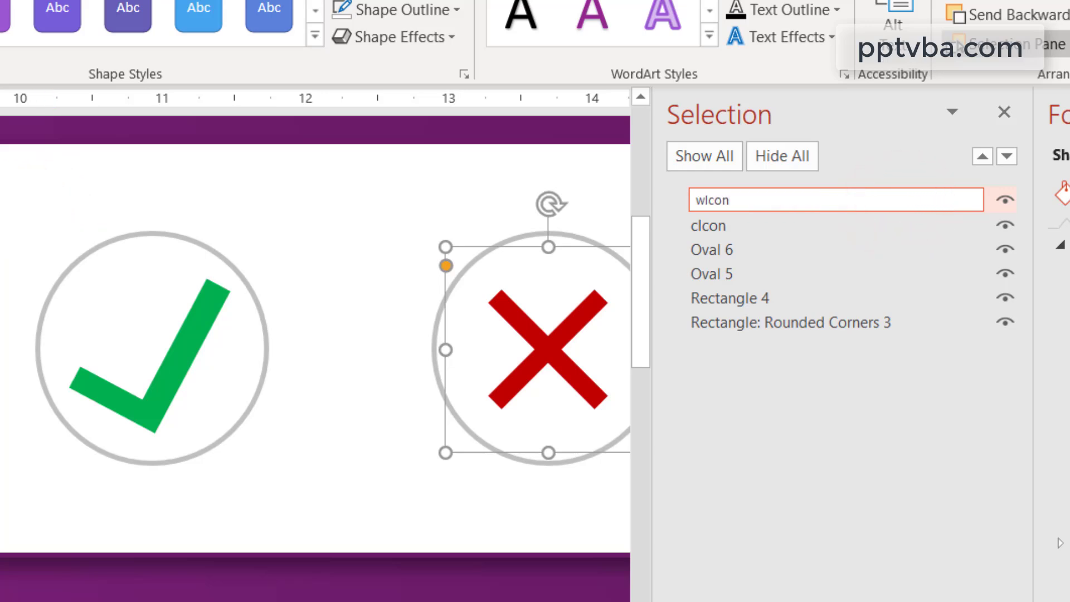
# Rename the circle around the green tick as cCircle, keeping it in its original position.
pyautogui.click(86, 248)
pyautogui.moveTo(85, 249); pyautogui.dragTo(44, 182)
pyautogui.hotkey('ctrl', 'z')
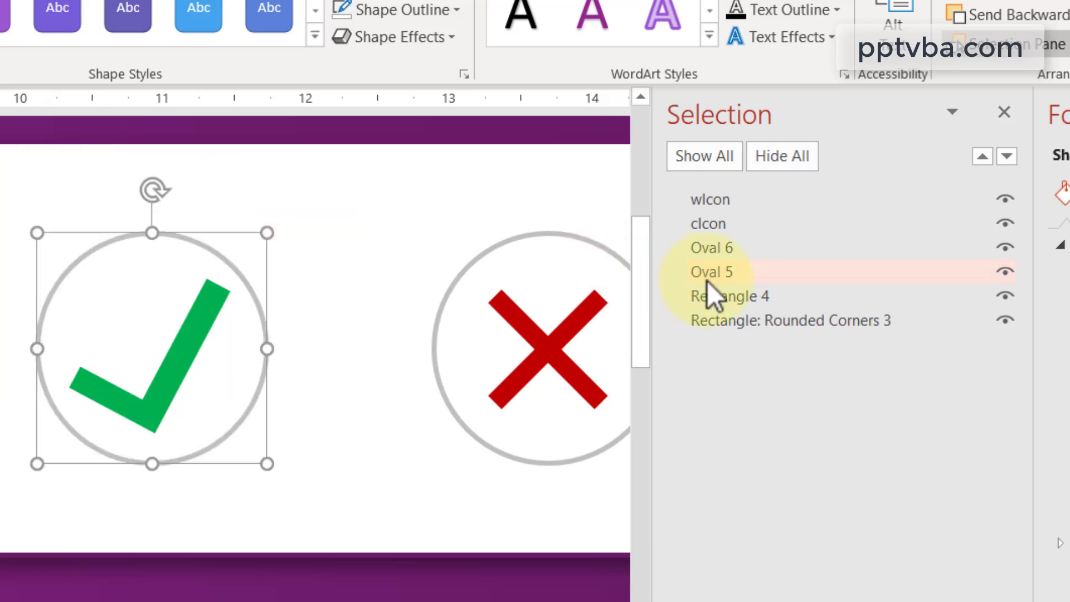
pyautogui.click(713, 273)
pyautogui.doubleClick(737, 274)
pyautogui.press('BackSpace')
pyautogui.write('c')
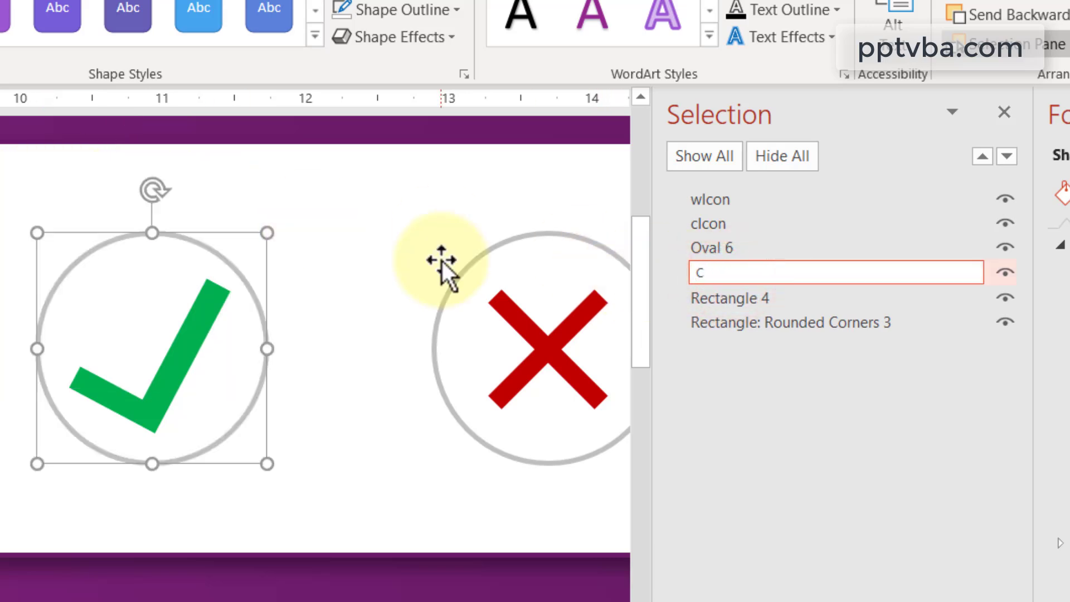
pyautogui.write('Circle')
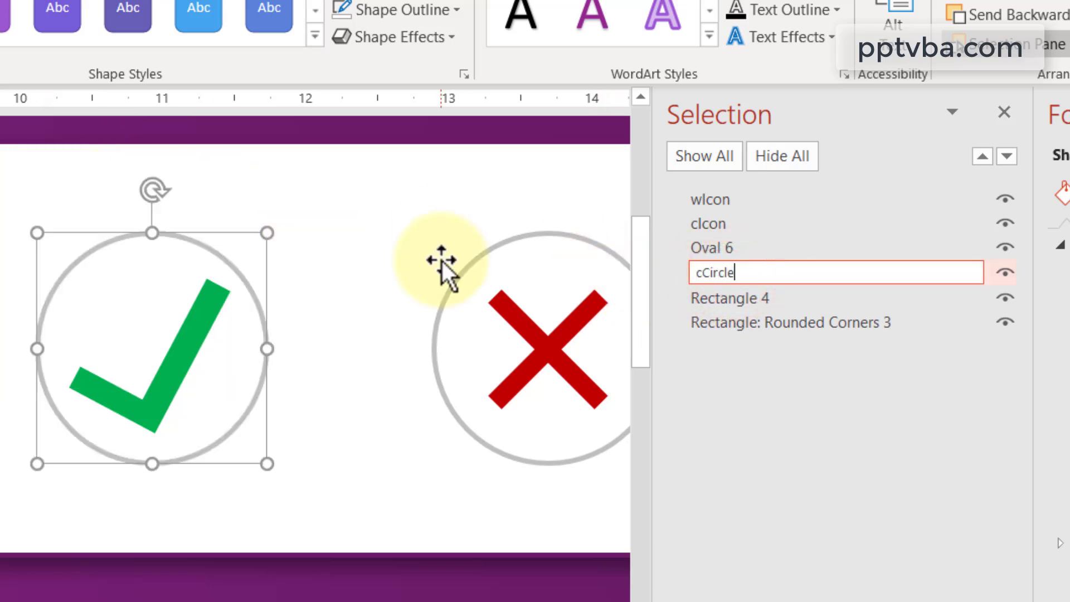
# Rename the circle around the red cross as wCircle, keeping it in its original position.
pyautogui.click(433, 363)
pyautogui.click(438, 368)
pyautogui.moveTo(438, 367); pyautogui.dragTo(196, 266)
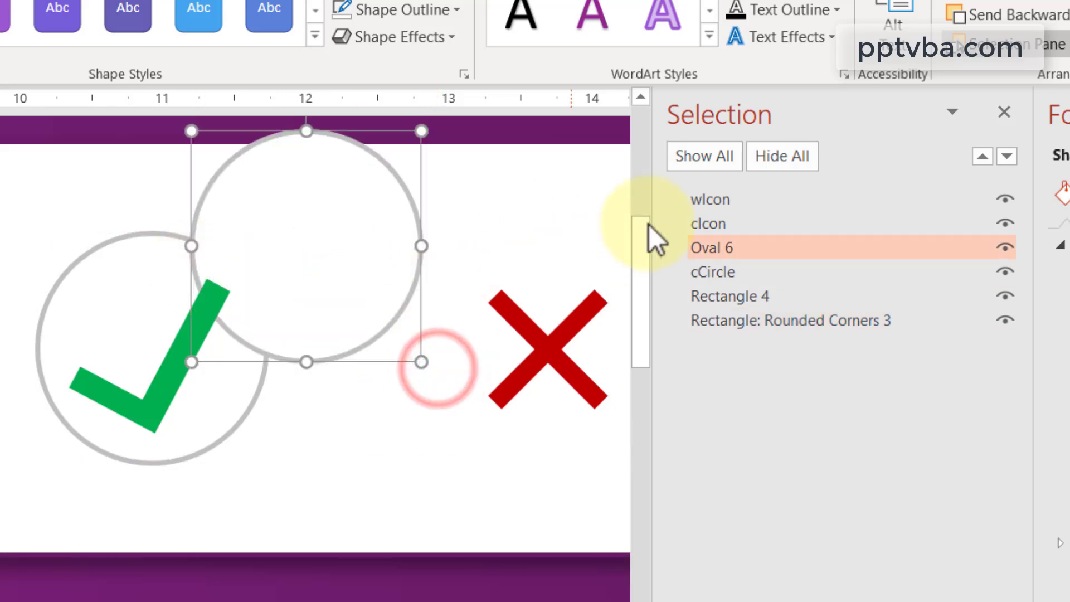
pyautogui.hotkey('ctrl', 'z')
pyautogui.doubleClick(769, 249)
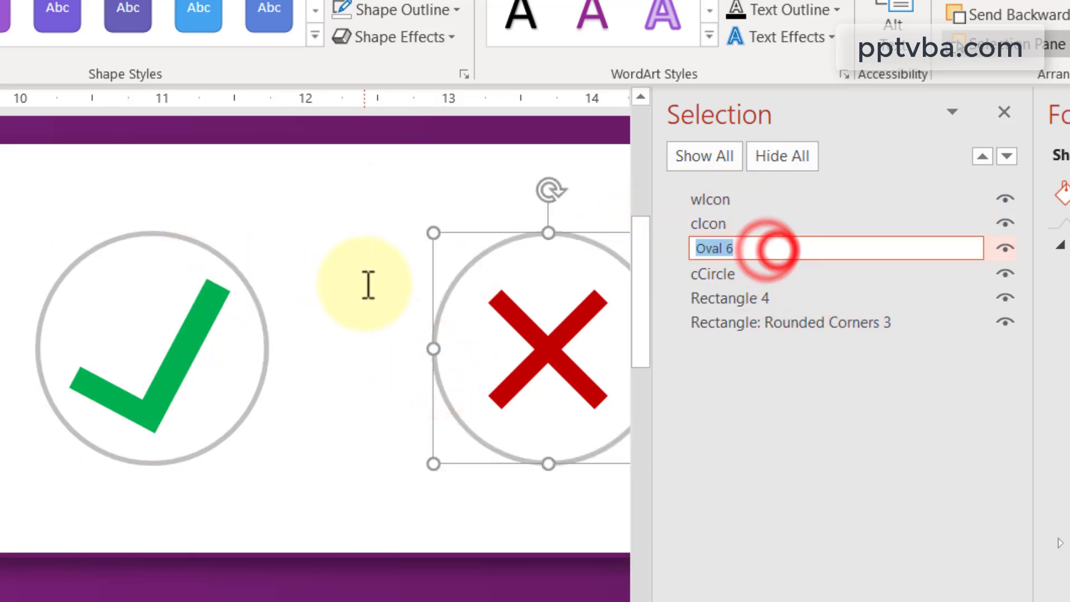
pyautogui.write('wCir')
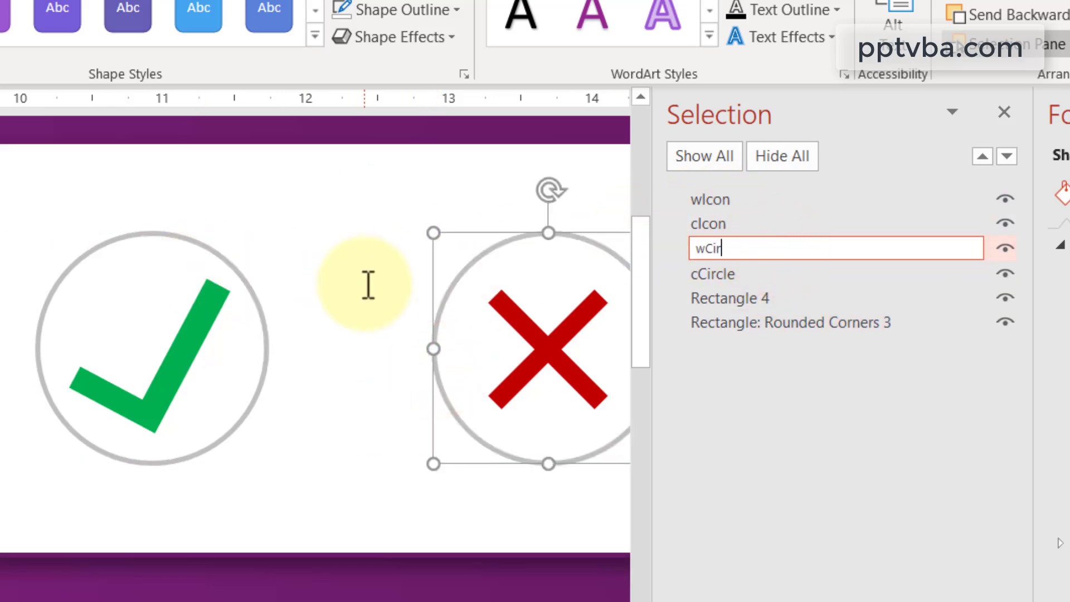
pyautogui.write('cle')
pyautogui.press('Return')
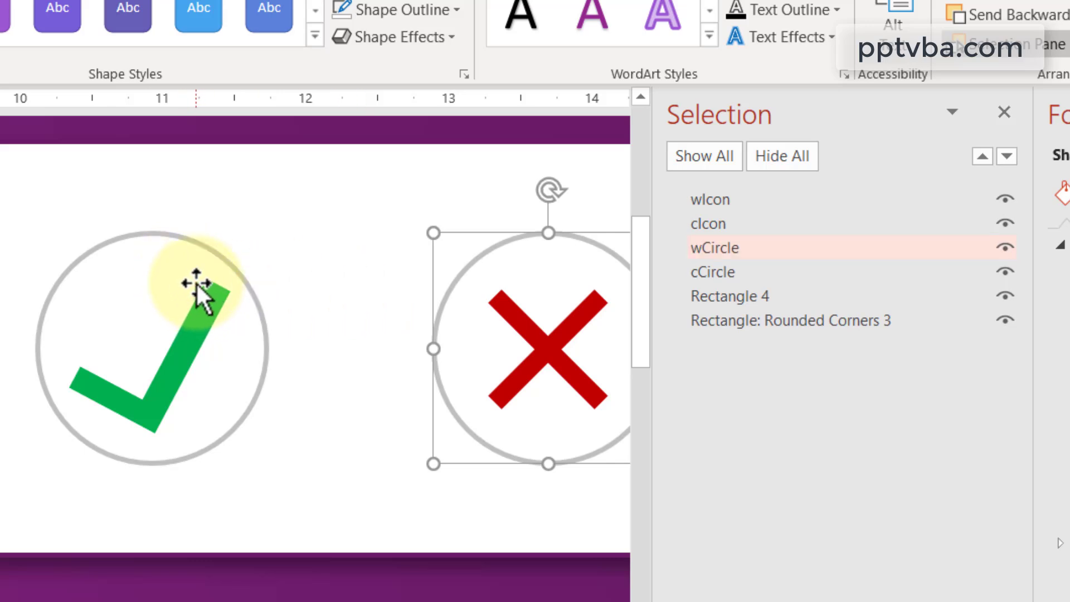
# Move the green tick and the red cross together straight down, out of their circles.
pyautogui.click(195, 338)
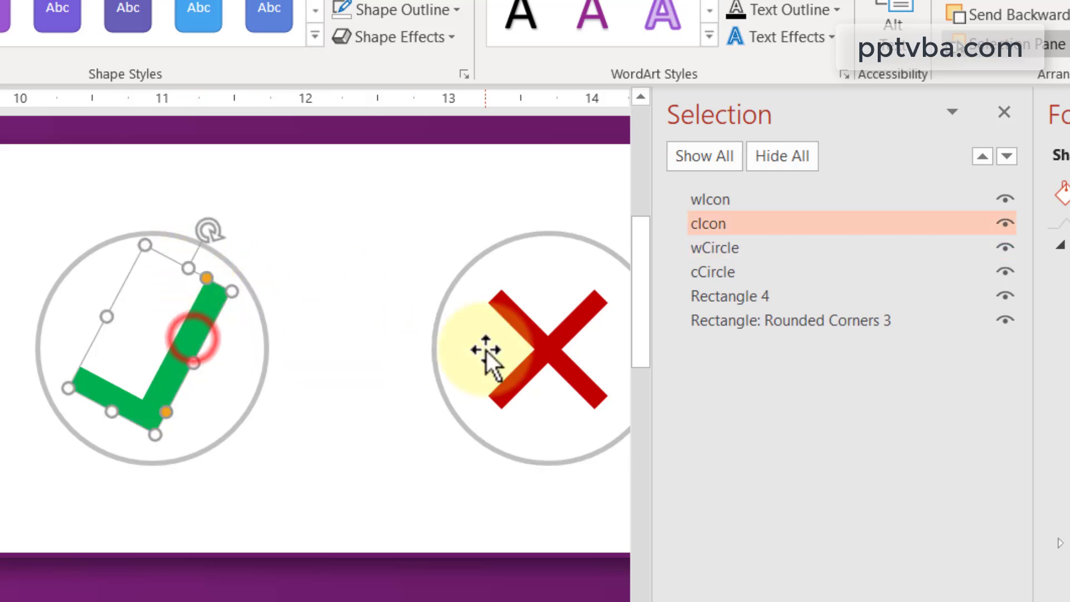
pyautogui.keyDown('shift'); pyautogui.click(552, 351); pyautogui.keyUp('shift')
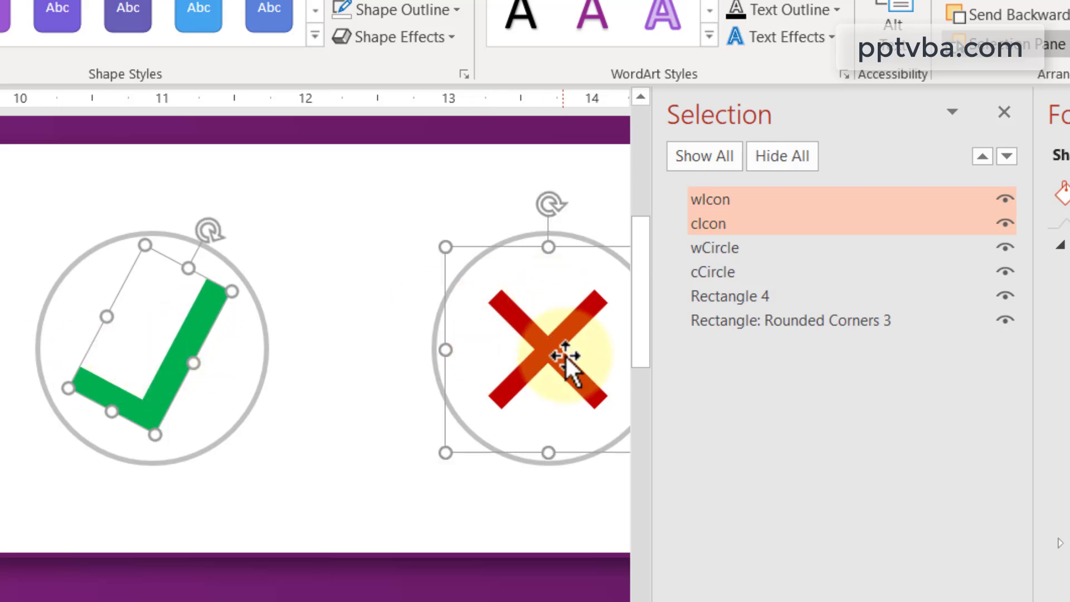
pyautogui.moveTo(556, 361); pyautogui.dragTo(556, 556)
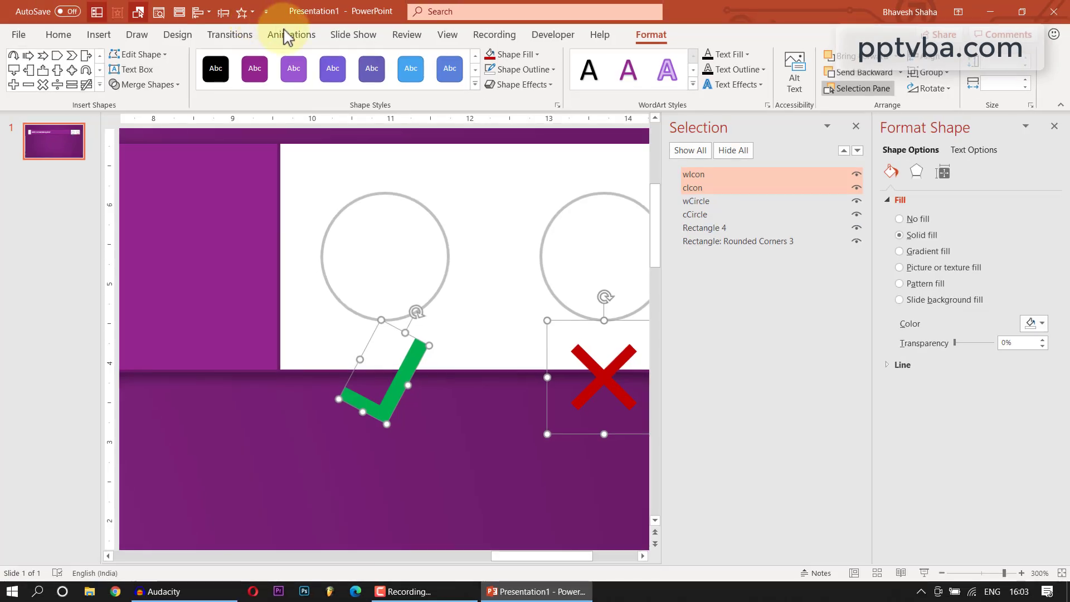
# Show the list of slide animations and close the shape formatting options.
pyautogui.click(284, 35)
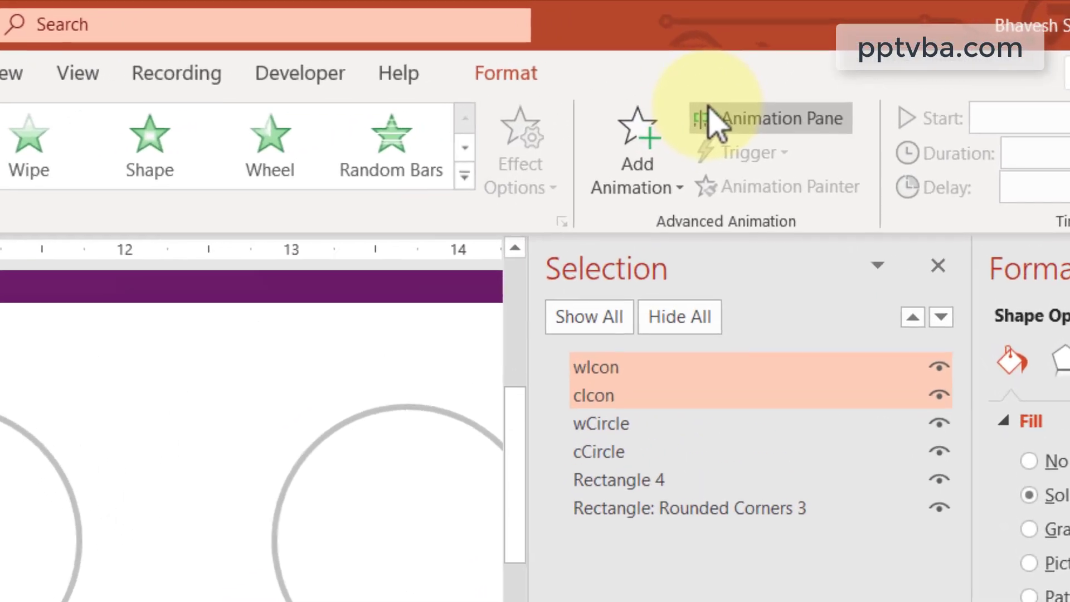
pyautogui.click(746, 56)
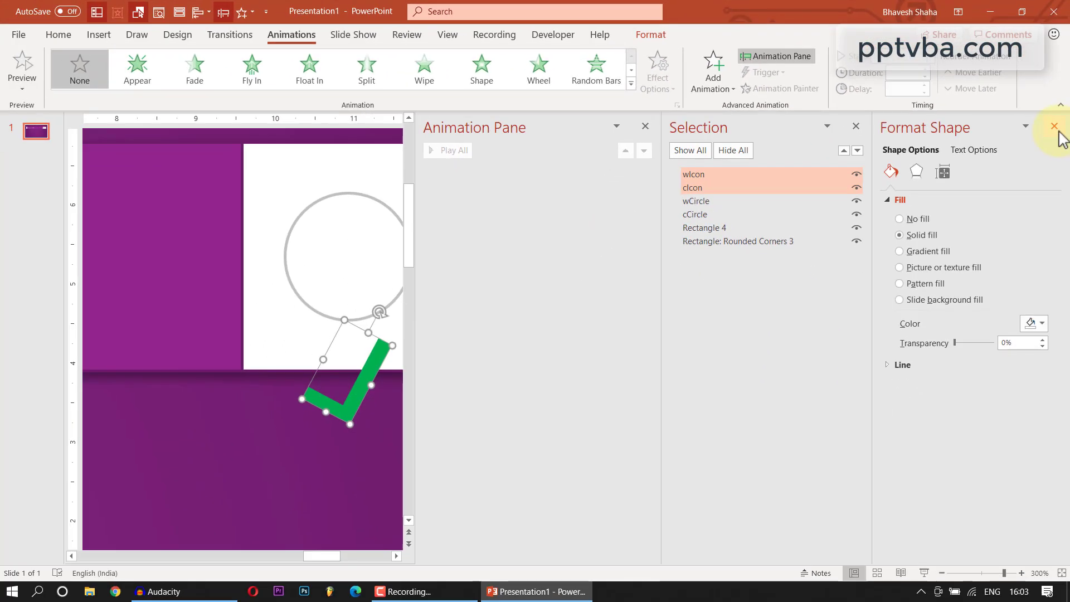
pyautogui.click(1054, 127)
pyautogui.moveTo(473, 556); pyautogui.dragTo(490, 557)
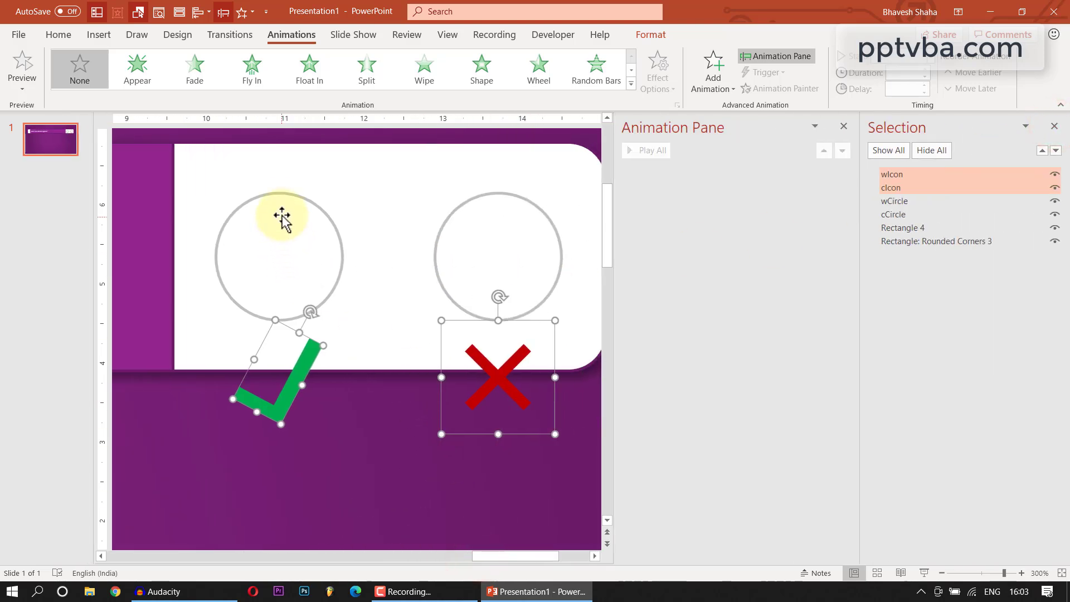
# Add a Fill Color emphasis animation to the left circle and set its color to a light gray theme color.
pyautogui.click(280, 196)
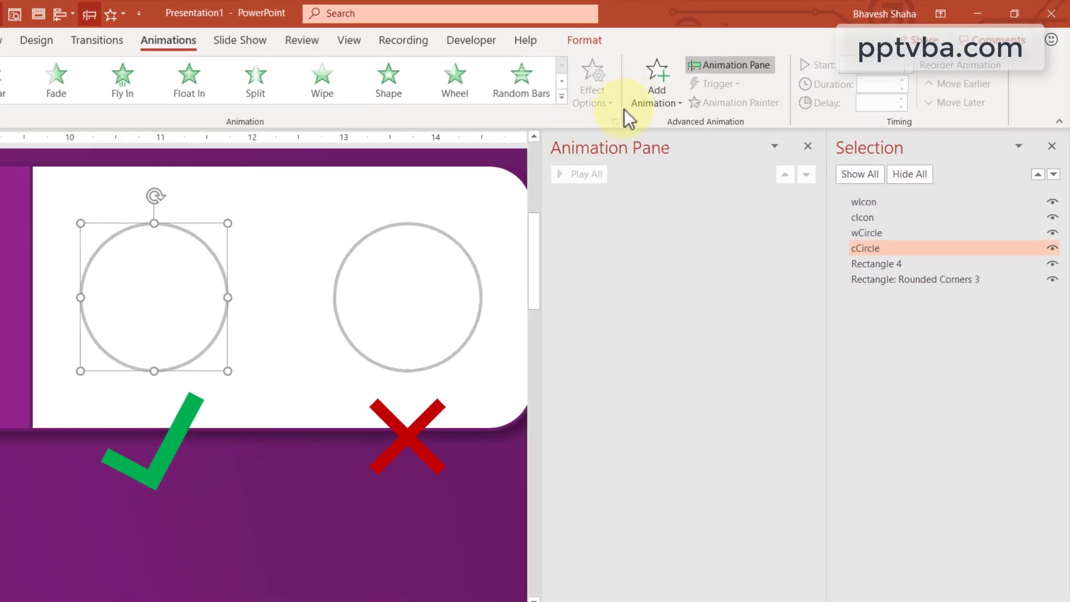
pyautogui.click(712, 78)
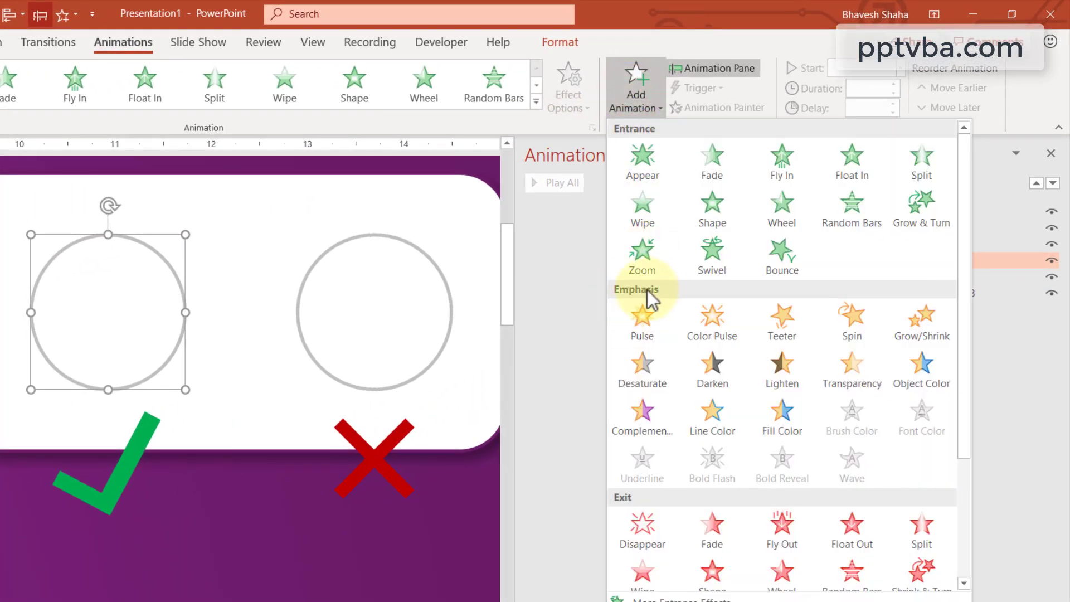
pyautogui.click(782, 415)
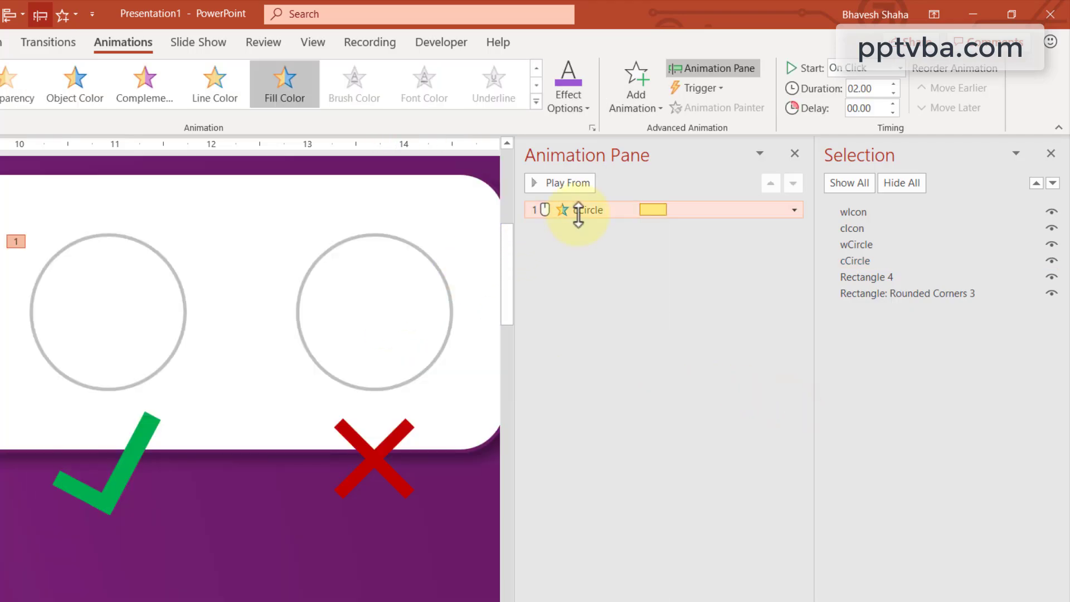
pyautogui.click(578, 86)
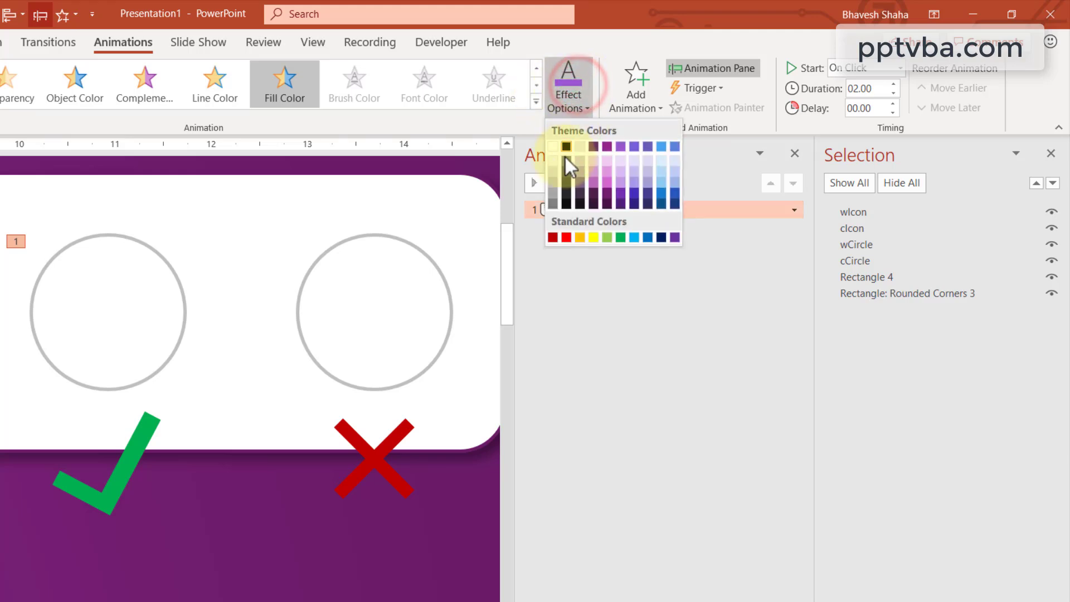
pyautogui.click(556, 172)
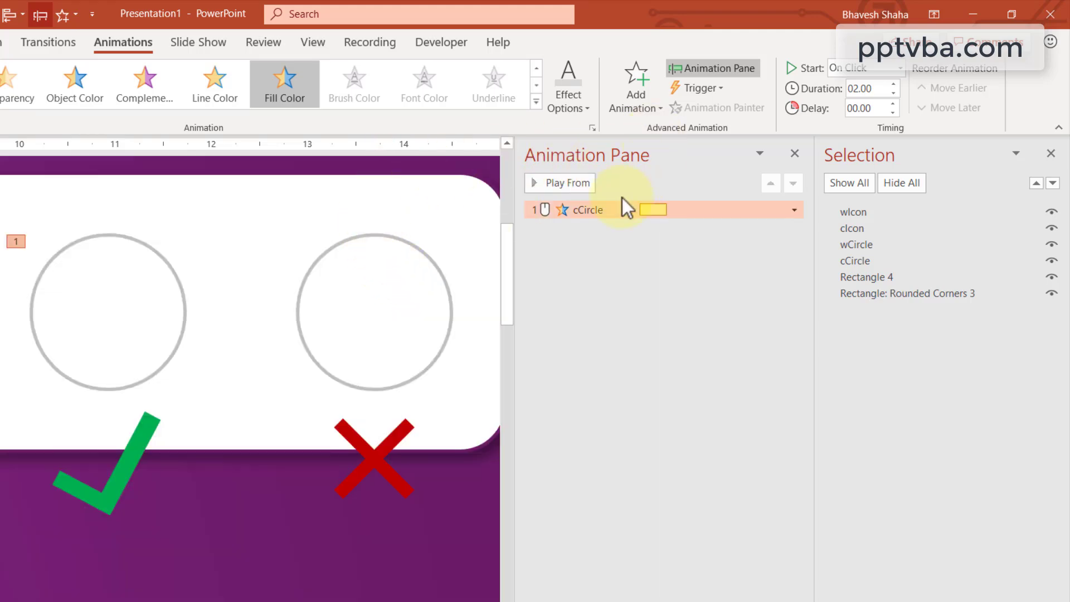
# Set the left circle's Fill Color animation to be triggered on click of cCircle.
pyautogui.click(611, 207)
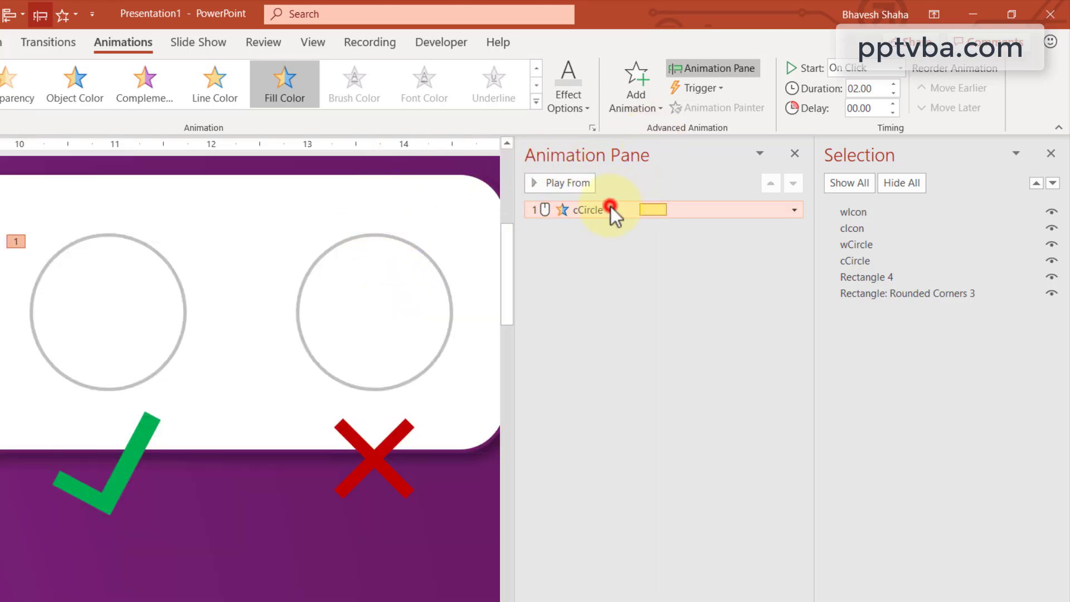
pyautogui.click(694, 90)
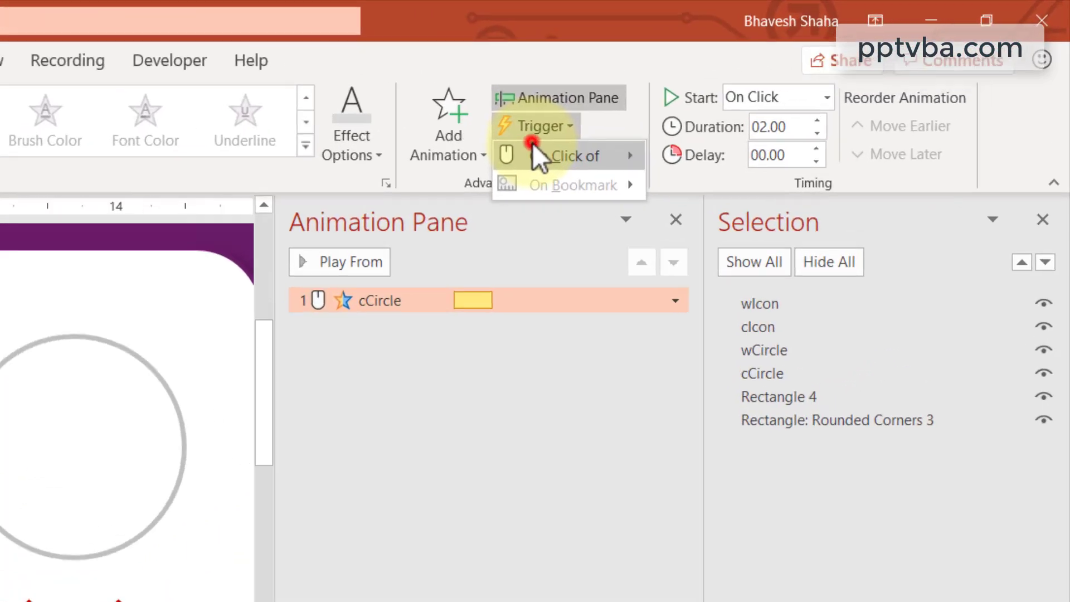
pyautogui.moveTo(698, 107)
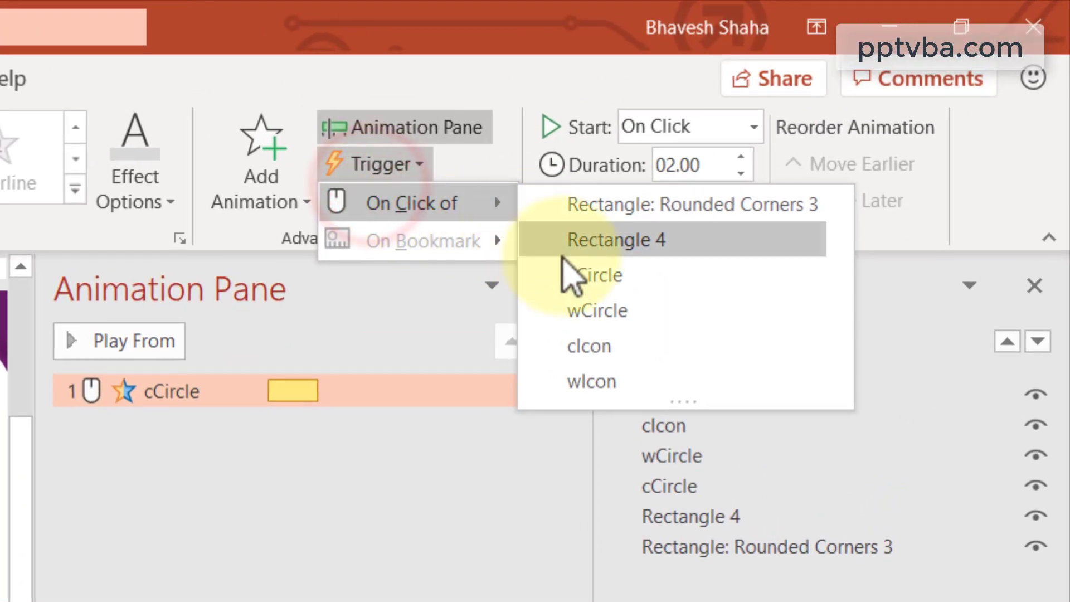
pyautogui.click(571, 273)
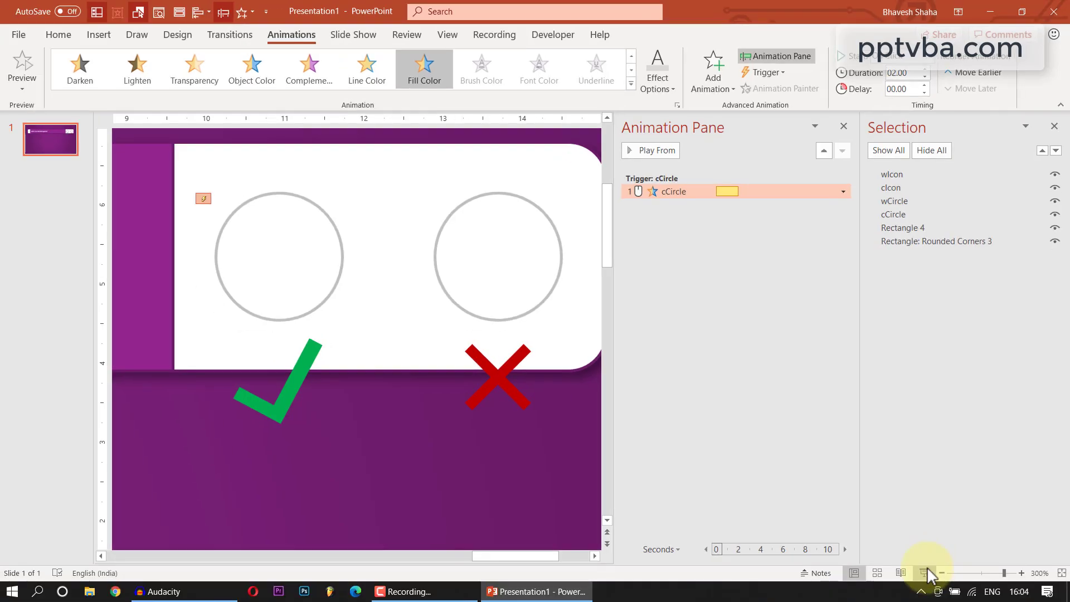
# Run the slide show to test the left circle's click-triggered fill, and return to editing.
pyautogui.click(926, 571)
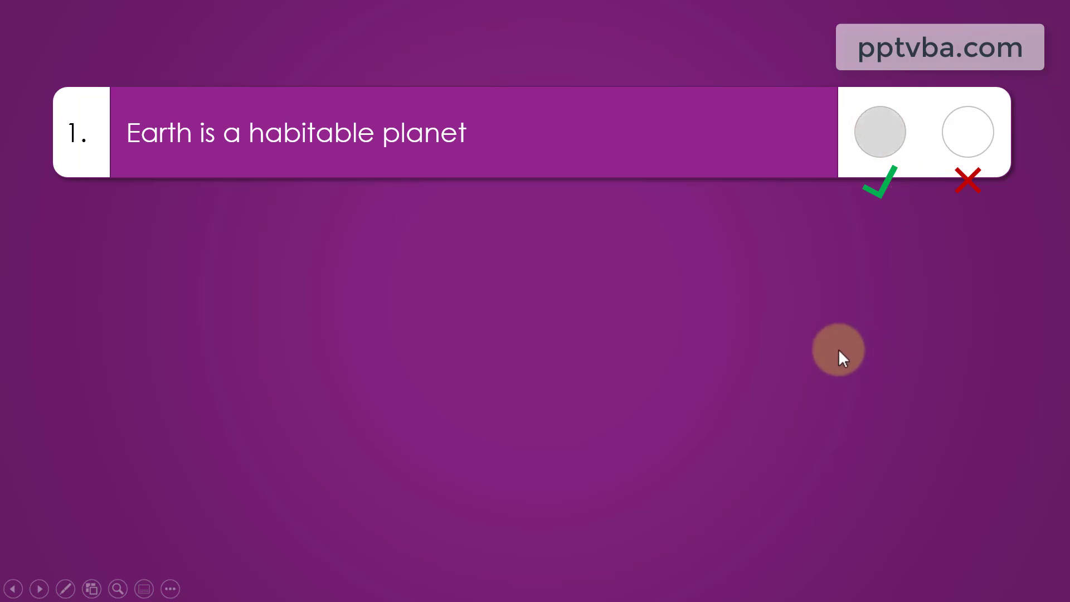
pyautogui.press('Escape')
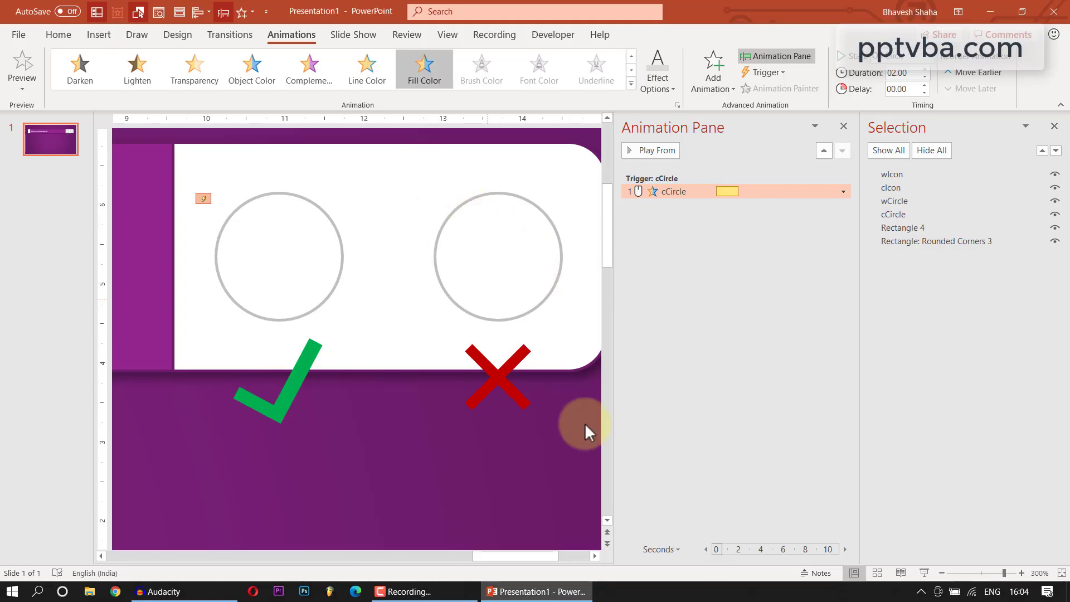
# Add a Zoom exit animation to the right circle and red cross, and move both effects under the cCircle trigger after its Fill Color effect.
pyautogui.moveTo(597, 440); pyautogui.dragTo(414, 163)
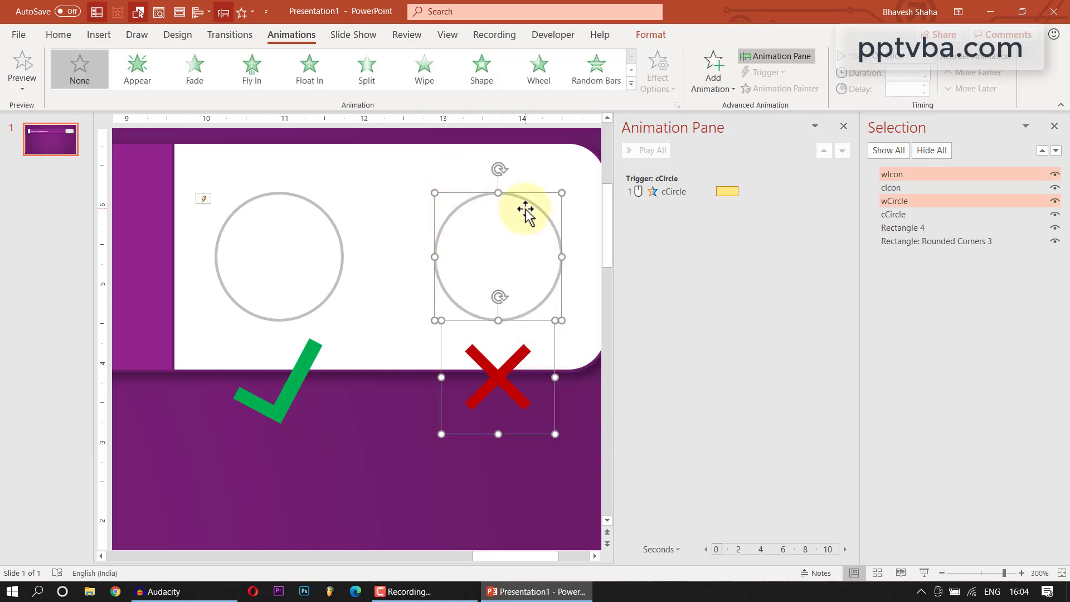
pyautogui.moveTo(588, 468); pyautogui.dragTo(411, 167)
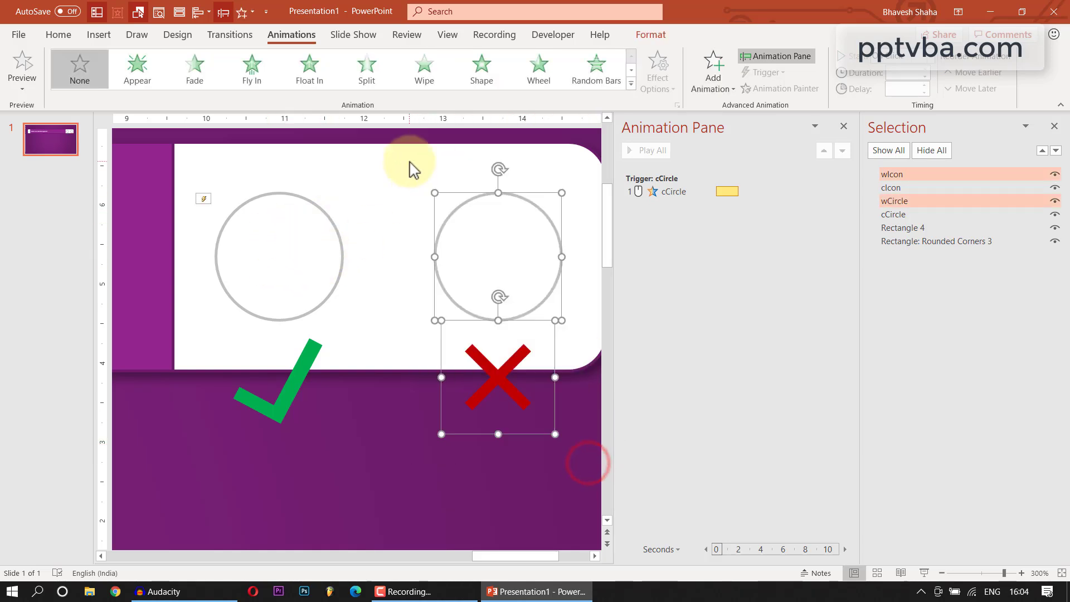
pyautogui.click(707, 71)
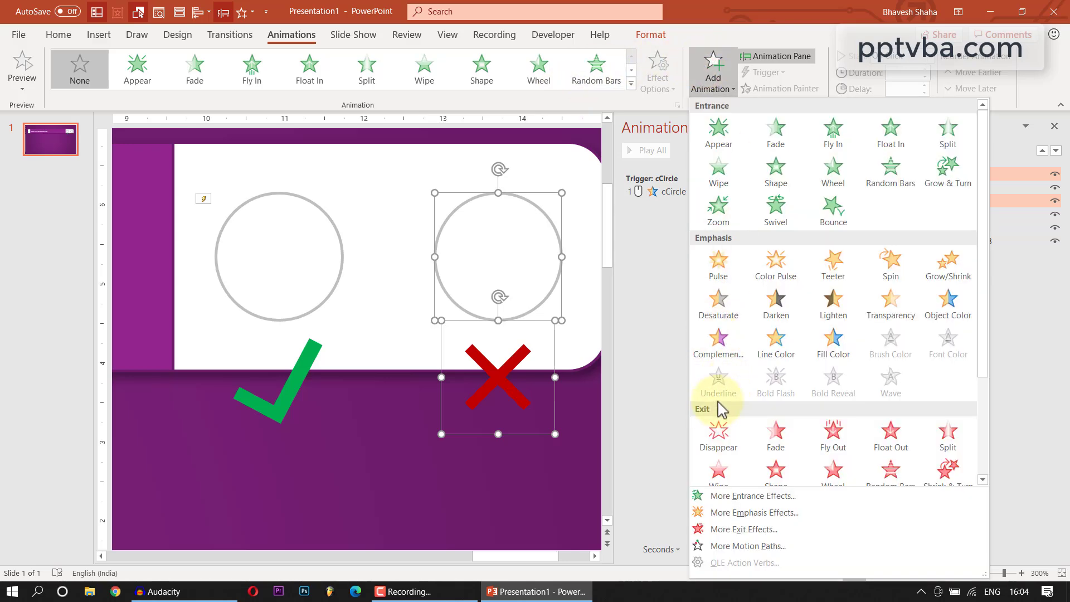
pyautogui.scroll(-3, 717, 394)
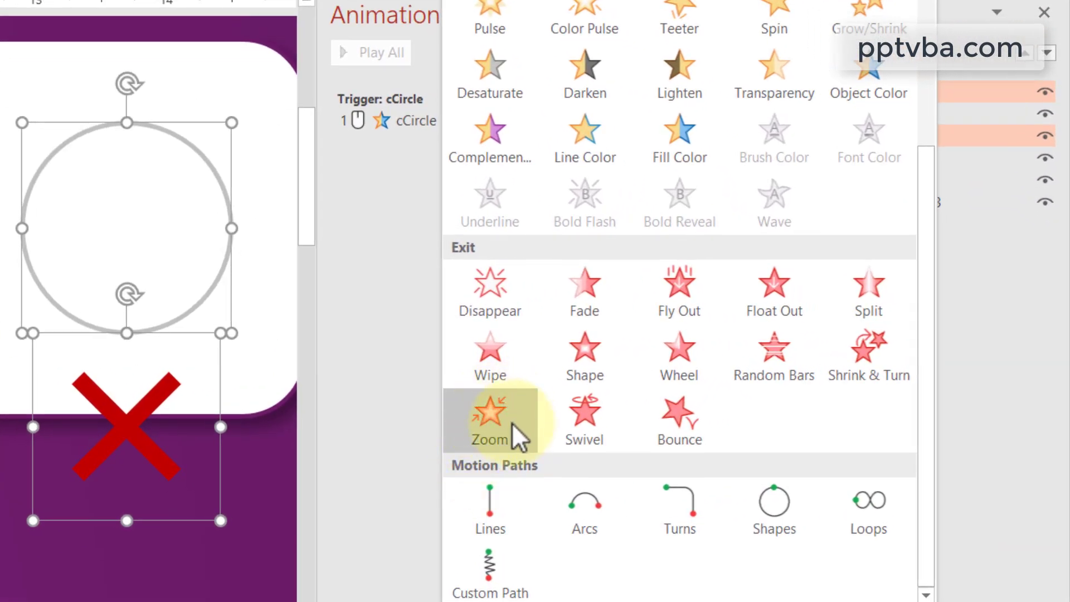
pyautogui.click(503, 417)
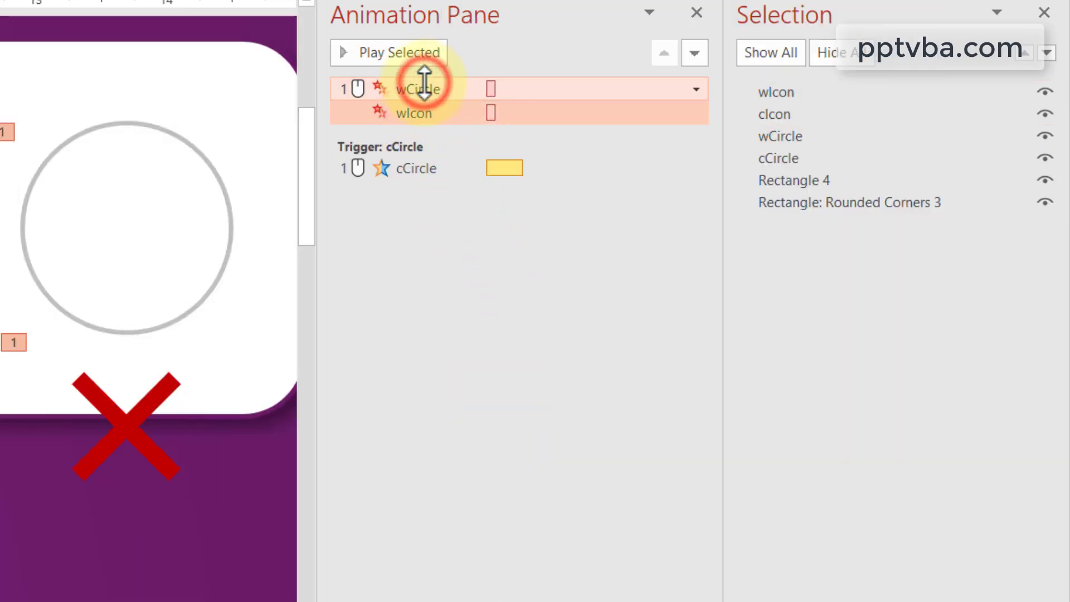
pyautogui.moveTo(430, 122); pyautogui.dragTo(399, 170)
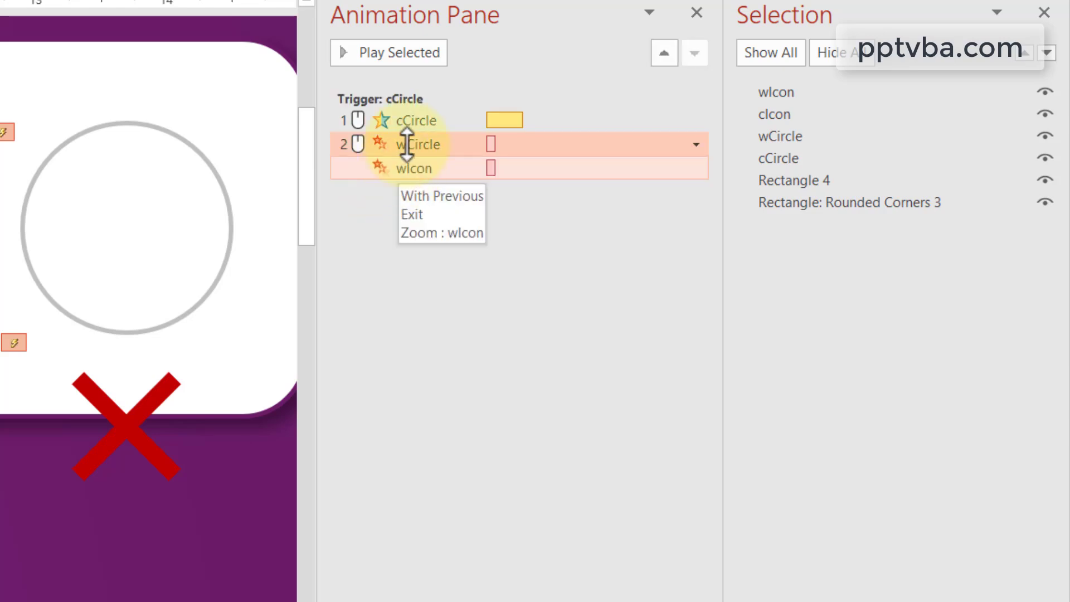
# Set all three animations under the cCircle trigger to start with previous, checking each one's start setting.
pyautogui.click(415, 120)
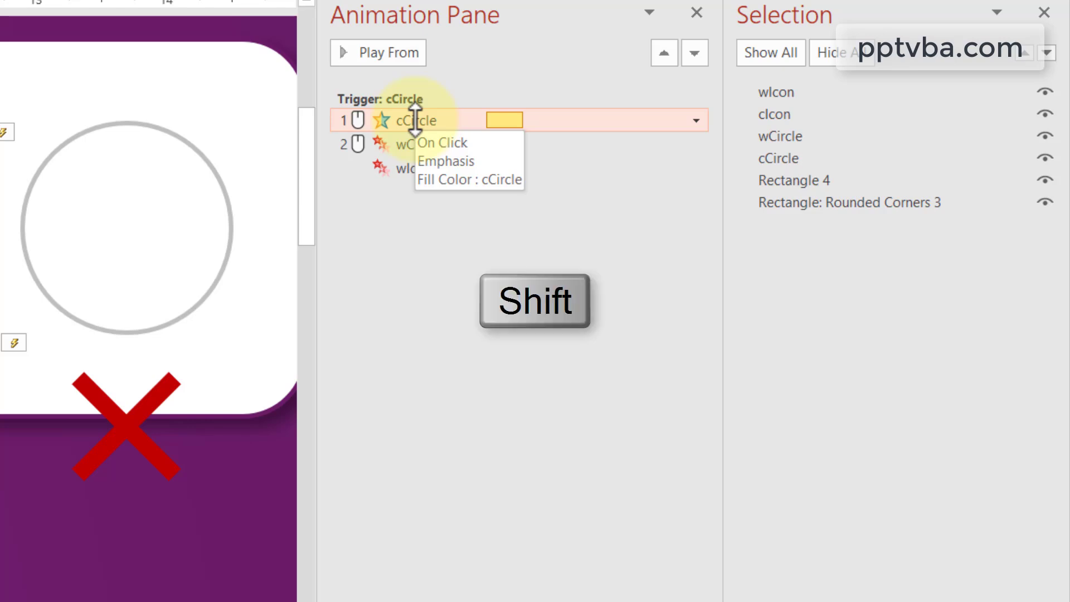
pyautogui.keyDown('shift'); pyautogui.click(408, 169); pyautogui.keyUp('shift')
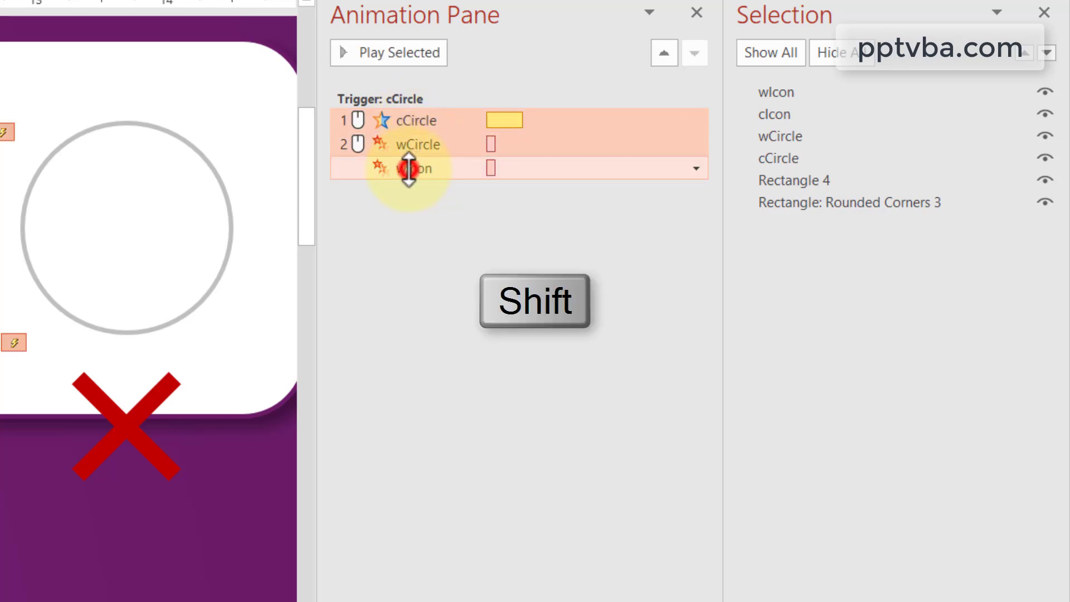
pyautogui.rightClick(406, 122)
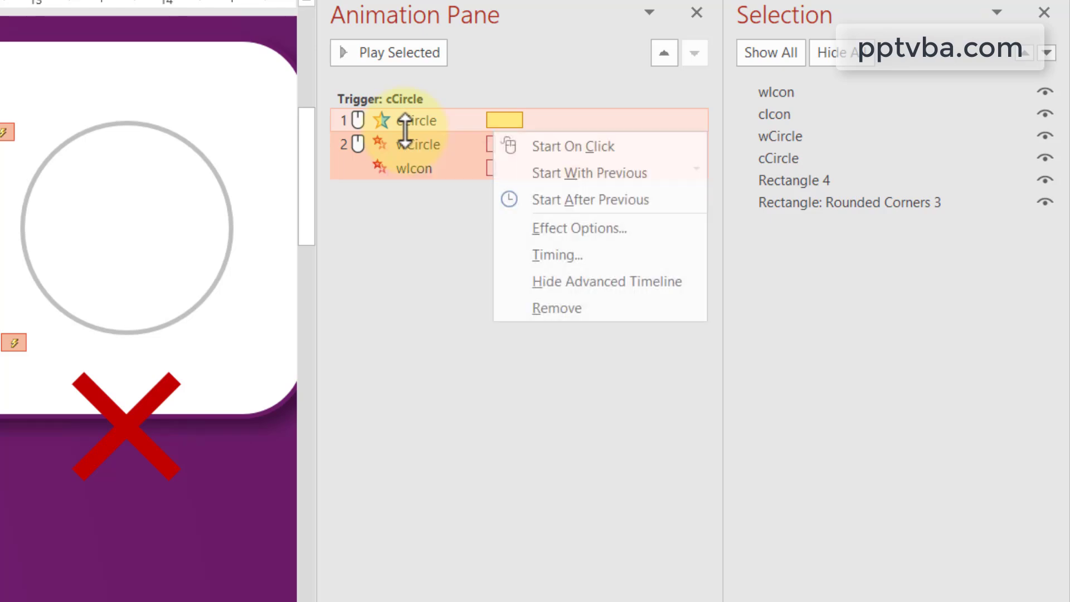
pyautogui.click(583, 172)
pyautogui.click(437, 117)
pyautogui.rightClick(437, 117)
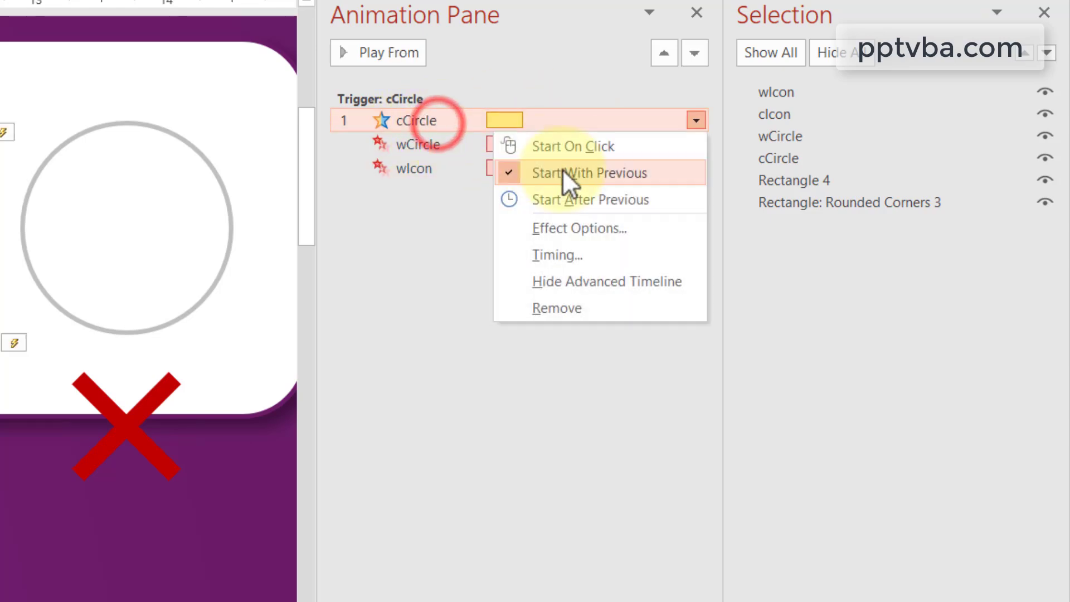
pyautogui.rightClick(427, 148)
pyautogui.click(419, 168)
pyautogui.rightClick(419, 168)
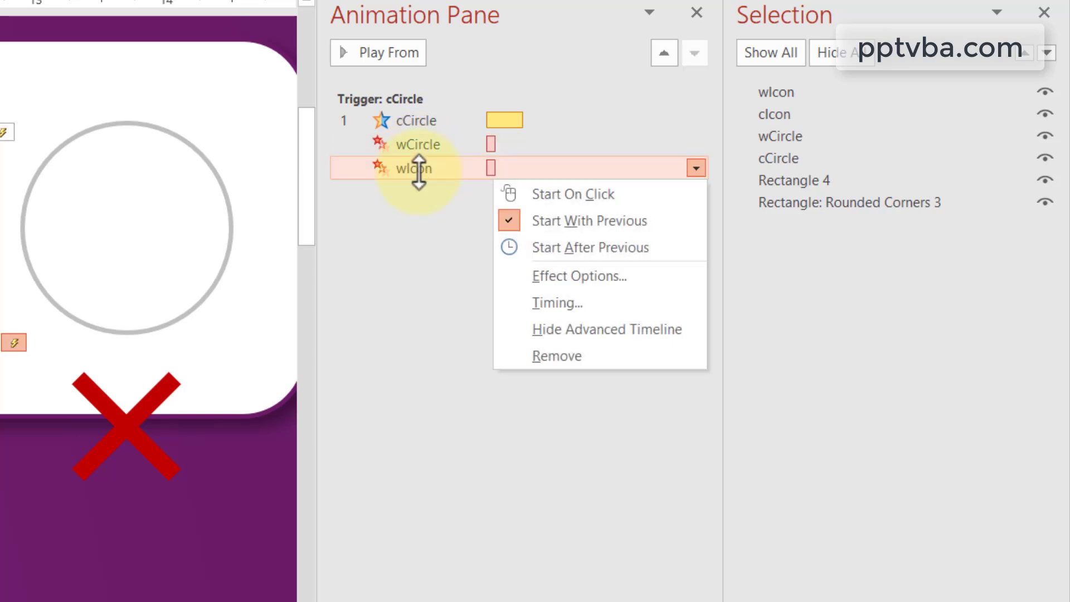
pyautogui.click(416, 244)
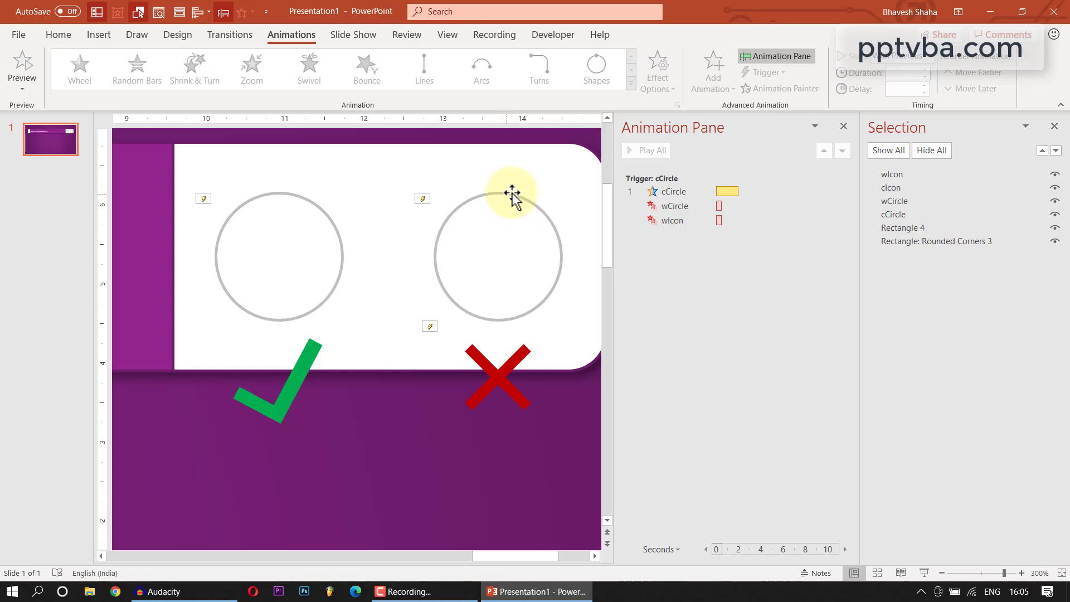
# Add a Fill Color emphasis animation to the right circle and set its color to a light gray theme color.
pyautogui.click(510, 192)
pyautogui.click(514, 195)
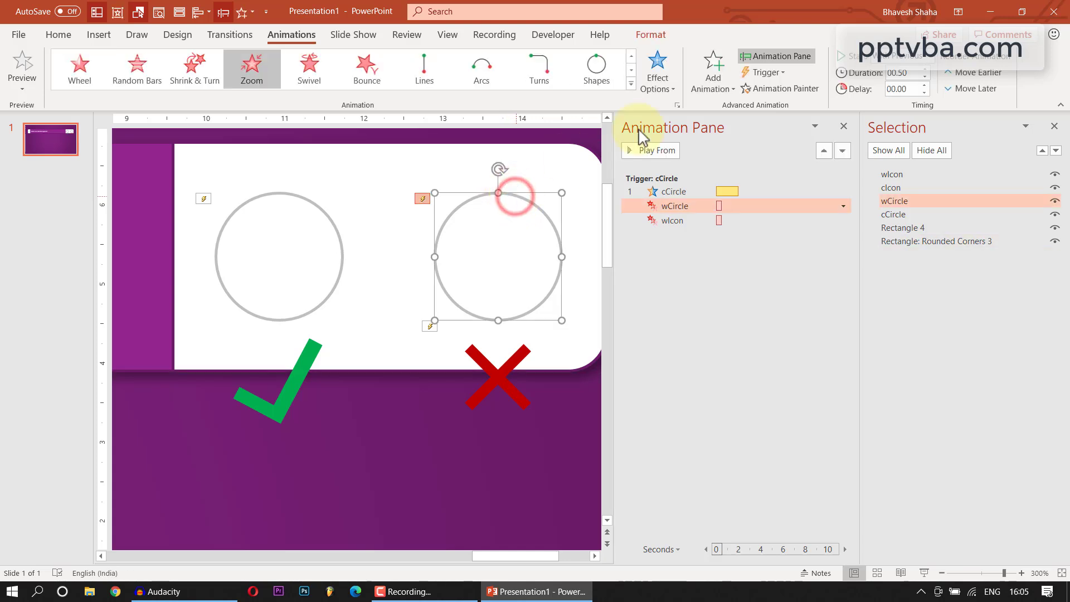
pyautogui.click(714, 81)
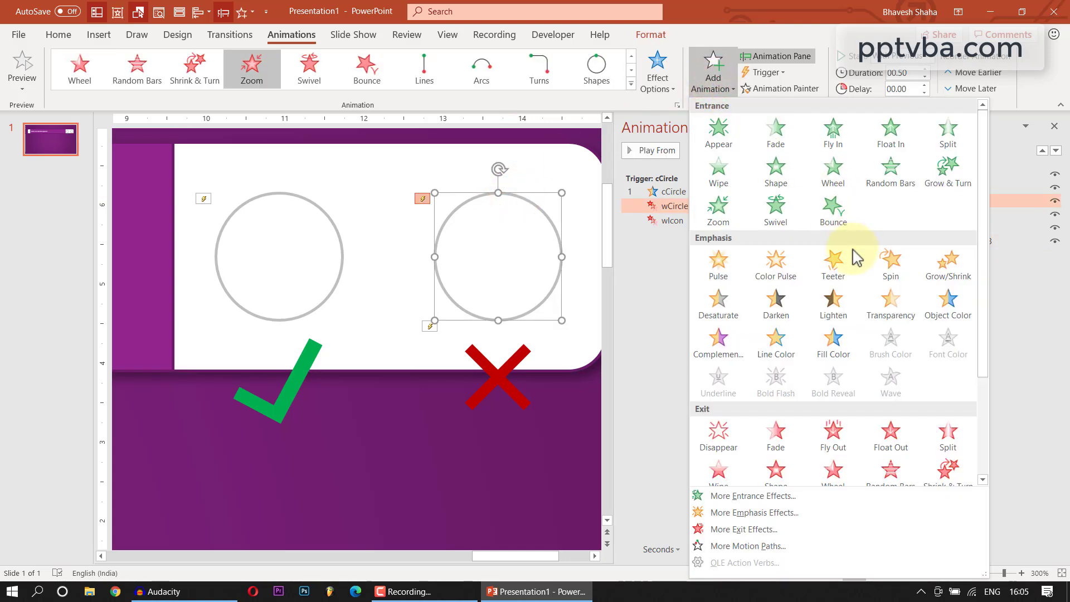
pyautogui.click(834, 338)
pyautogui.click(648, 65)
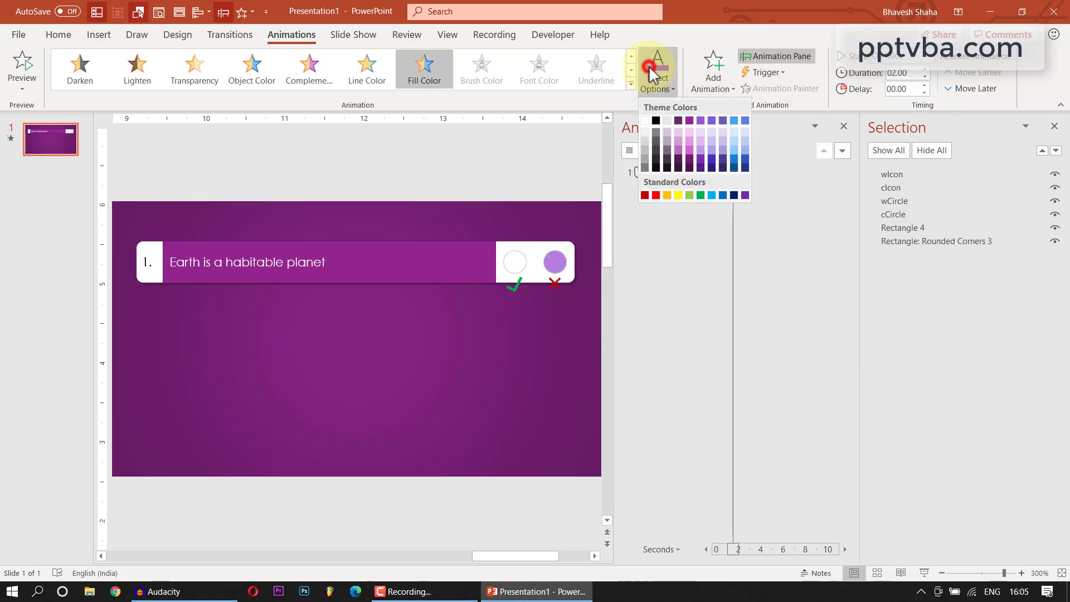
pyautogui.click(646, 144)
# Set the right circle's Fill Color animation to be triggered on click of wCircle.
pyautogui.click(766, 73)
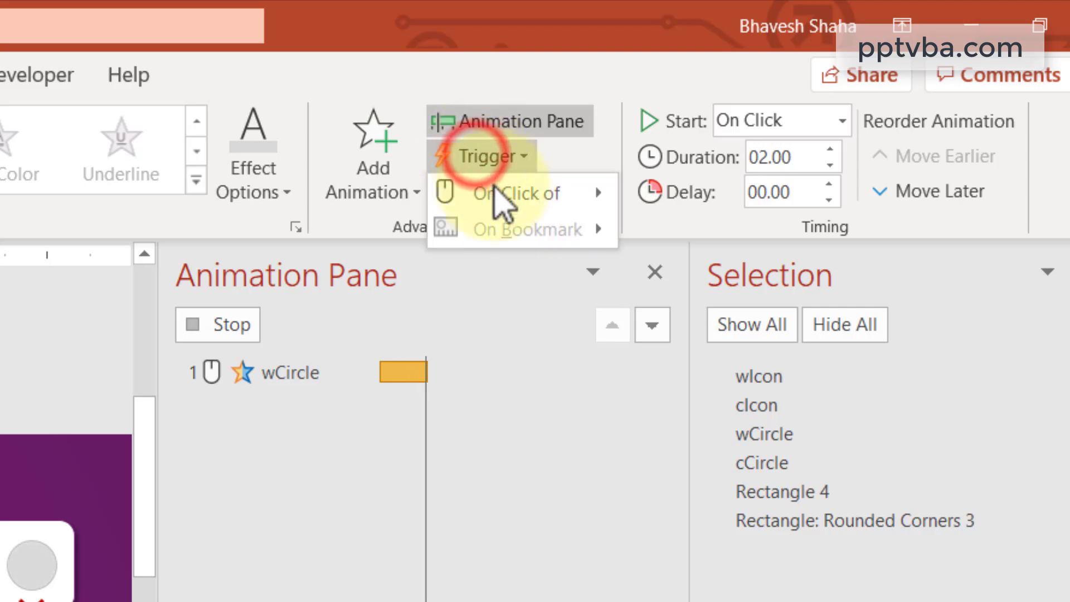
pyautogui.moveTo(497, 191)
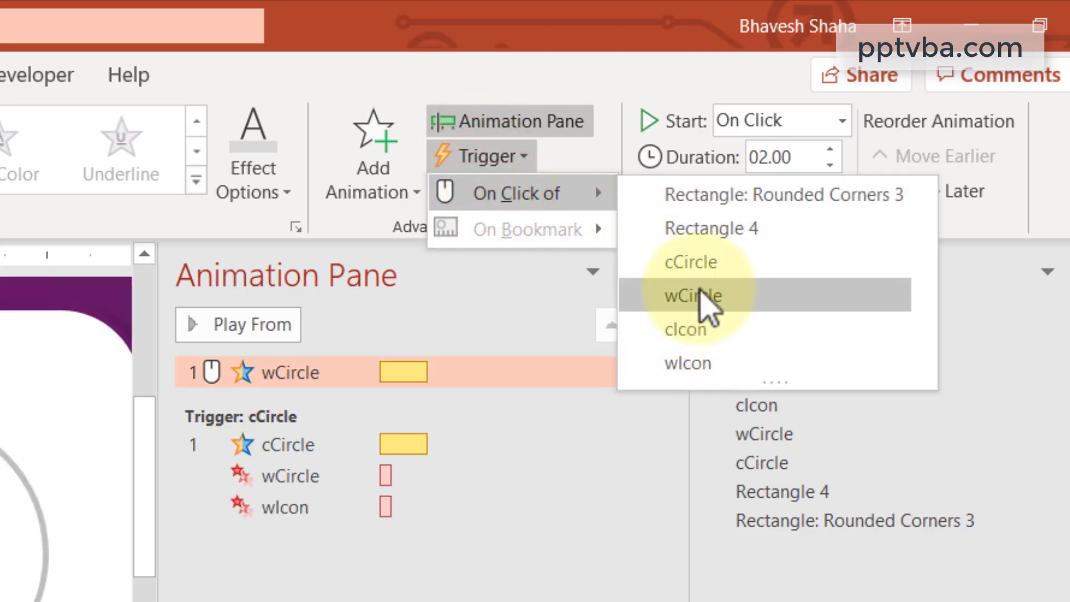
pyautogui.click(701, 294)
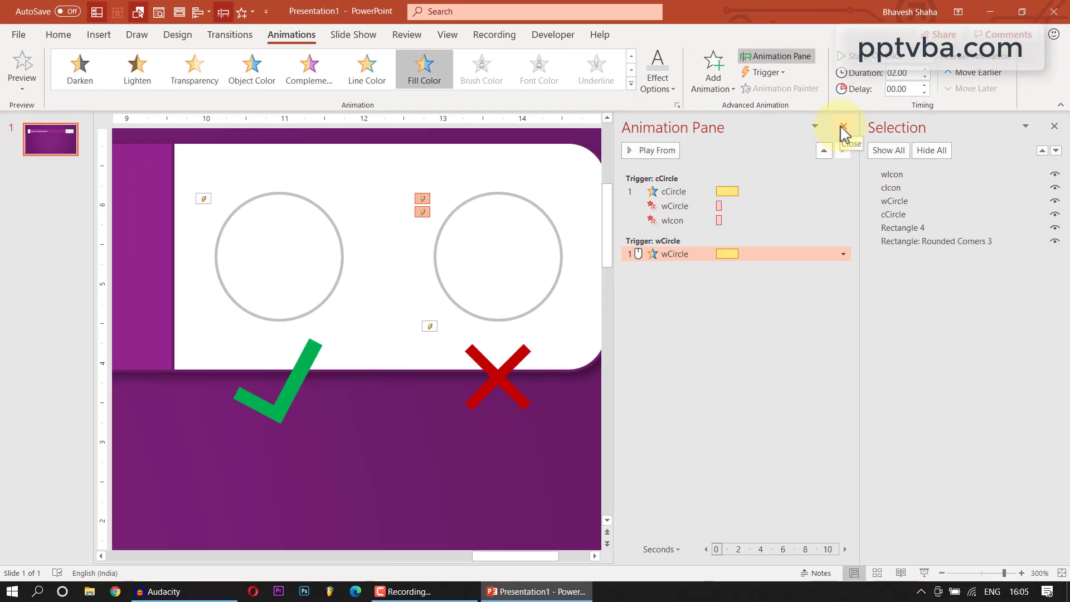
# Add a Zoom exit animation to the left circle and green tick, and move both effects under the wCircle trigger after its Fill Color effect.
pyautogui.moveTo(428, 483); pyautogui.dragTo(148, 133)
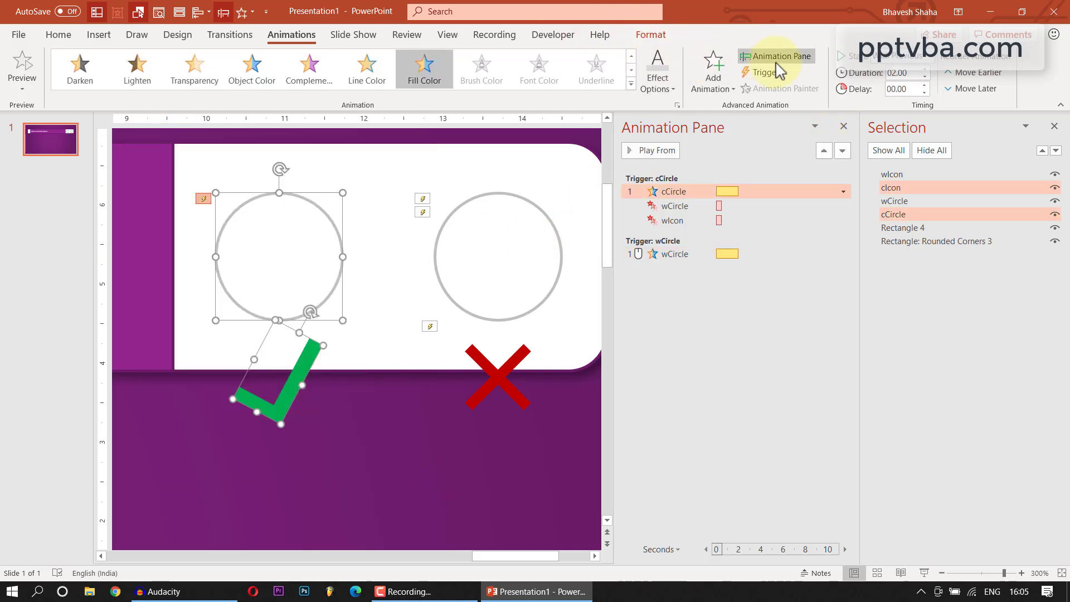
pyautogui.click(699, 83)
pyautogui.scroll(-3, 715, 359)
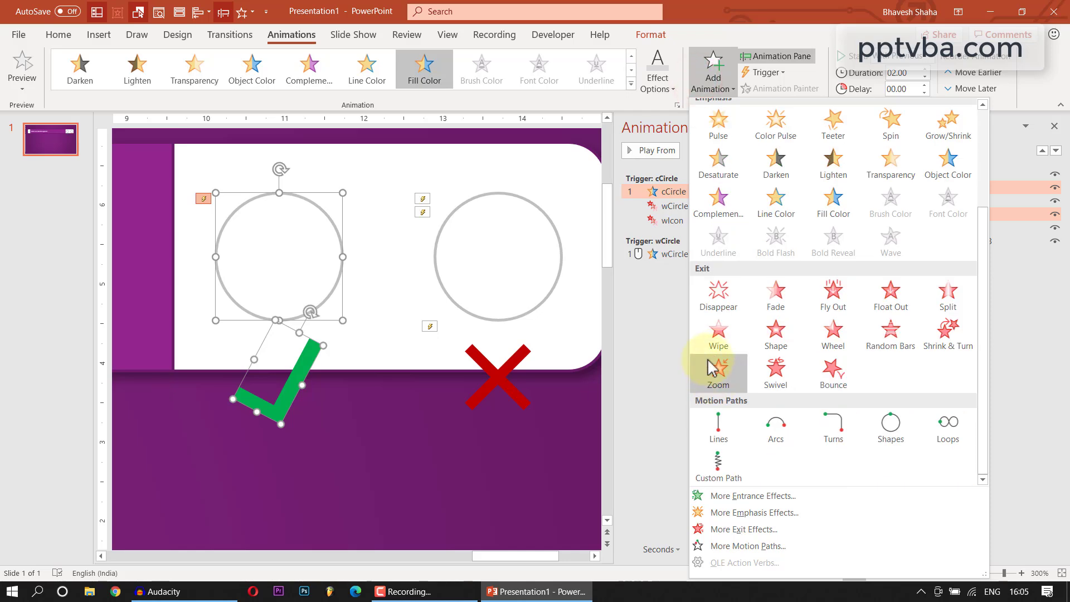
pyautogui.click(716, 372)
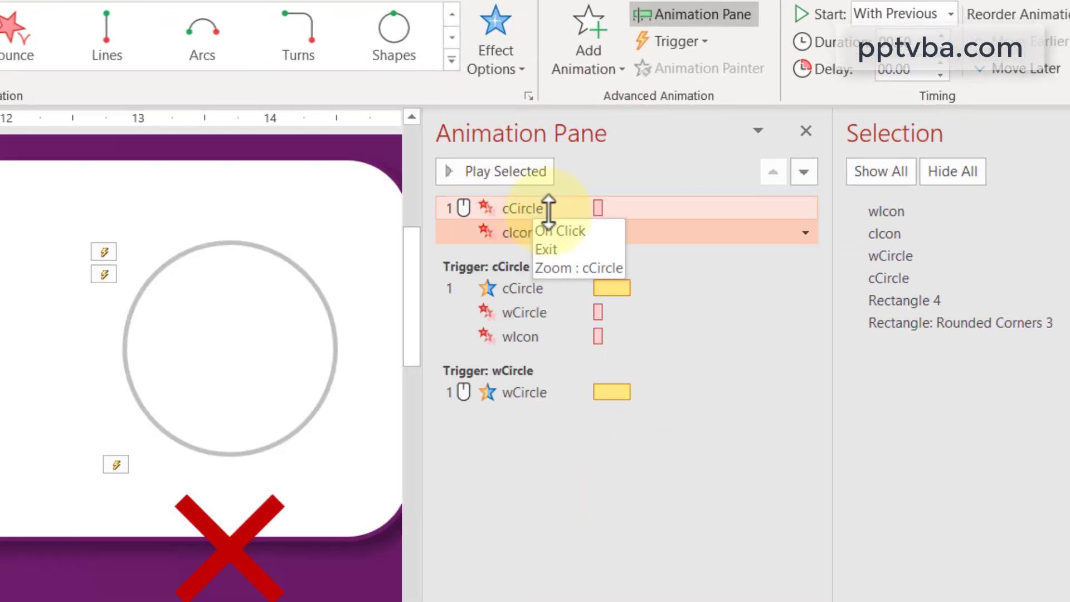
pyautogui.moveTo(548, 209); pyautogui.dragTo(535, 402)
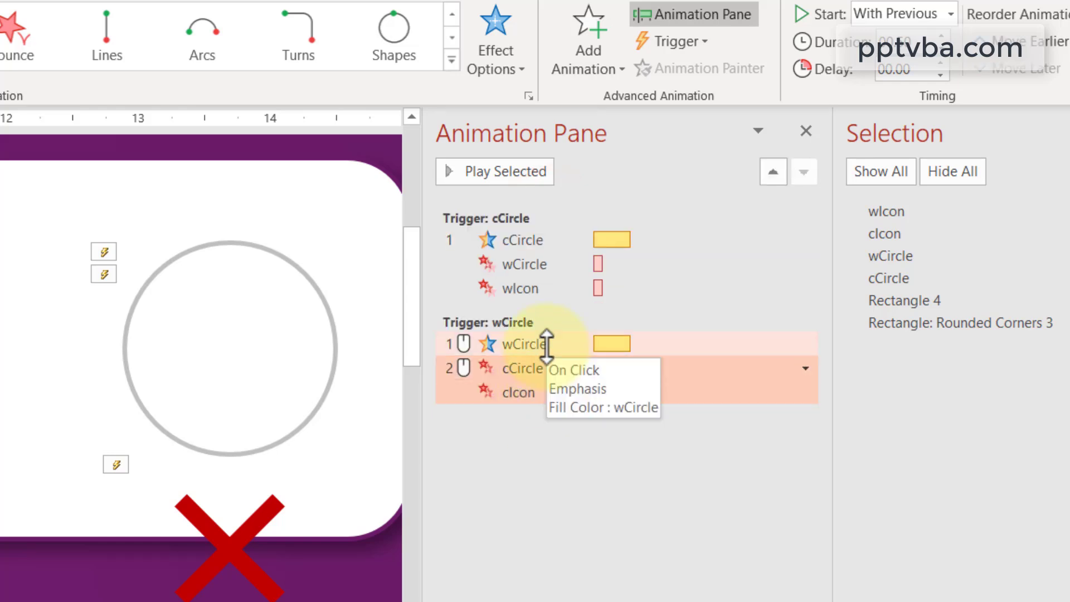
# Set the wCircle Fill Color and cCircle Zoom exit animations under the wCircle trigger to start with previous.
pyautogui.rightClick(546, 343)
pyautogui.click(651, 394)
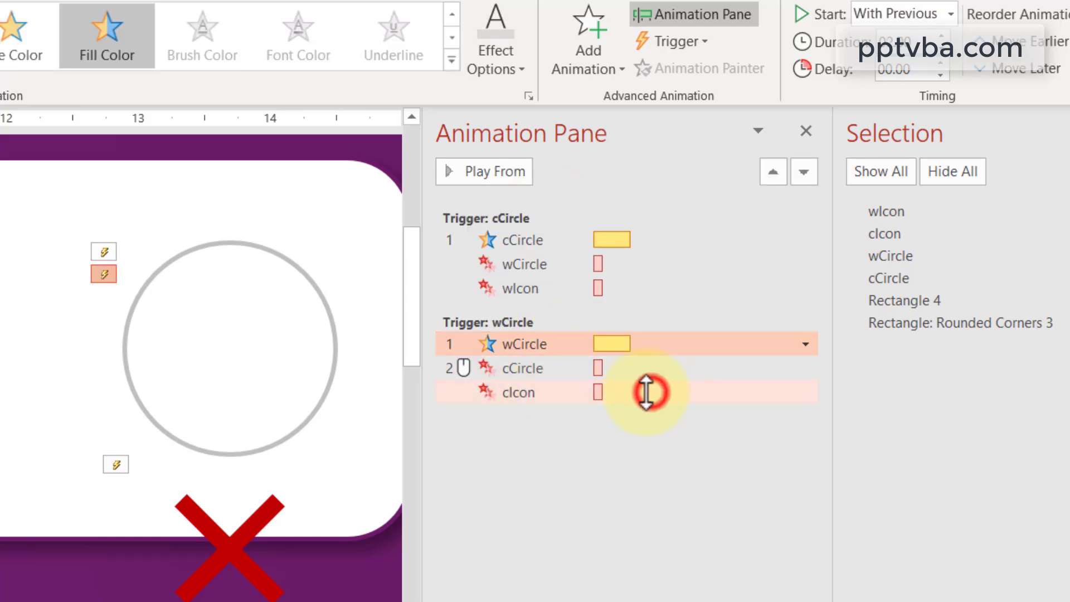
pyautogui.rightClick(539, 368)
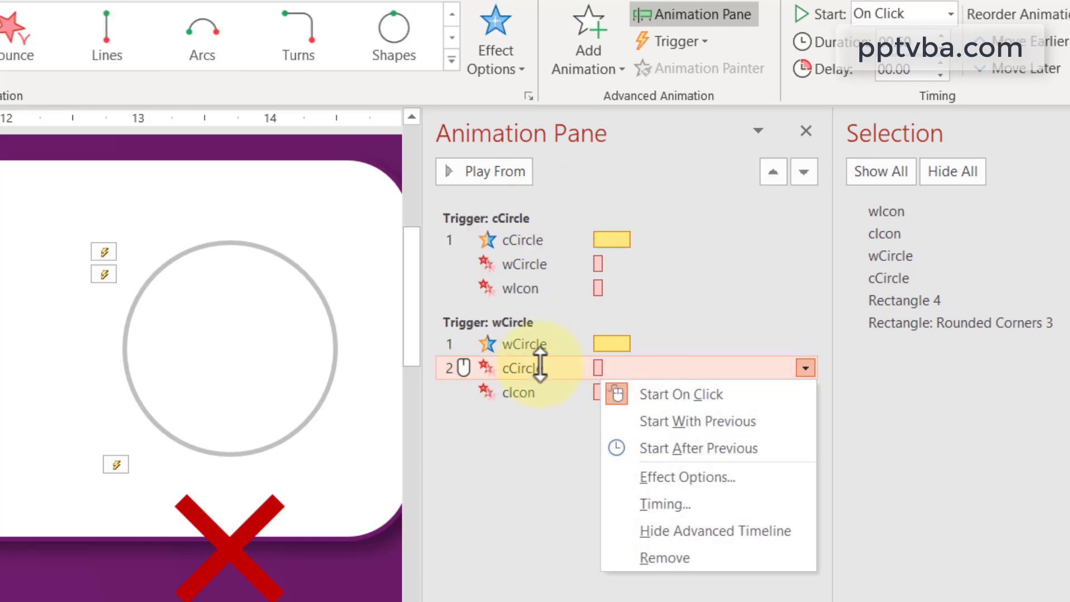
pyautogui.click(682, 421)
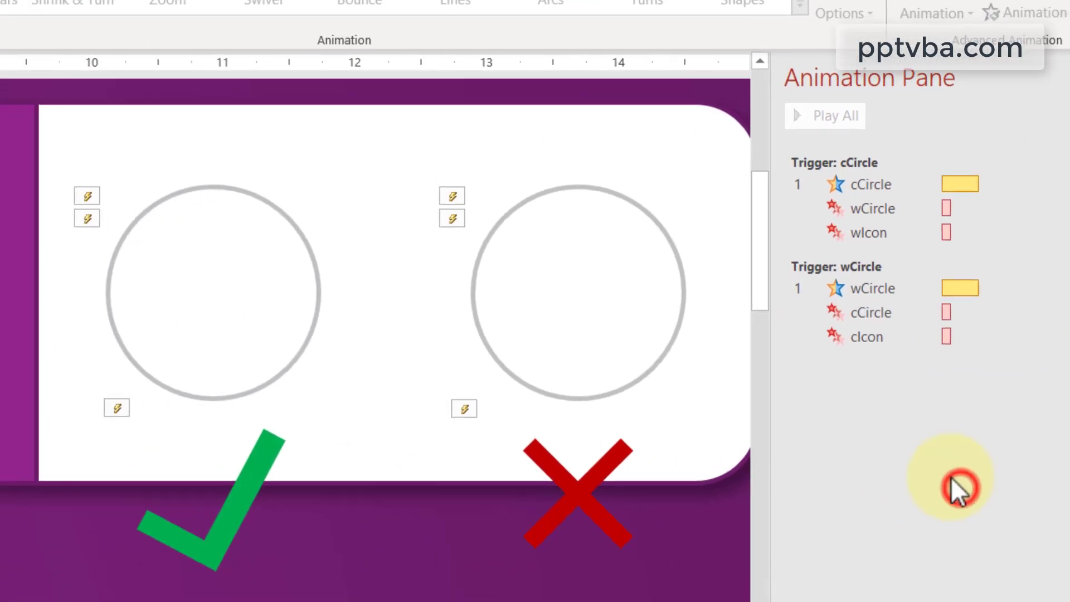
# Move the green tick and the red cross together straight up into their circles, and deselect them.
pyautogui.click(551, 387)
pyautogui.keyDown('shift'); pyautogui.click(654, 493); pyautogui.keyUp('shift')
pyautogui.moveTo(654, 491); pyautogui.dragTo(634, 283)
pyautogui.press('Escape')
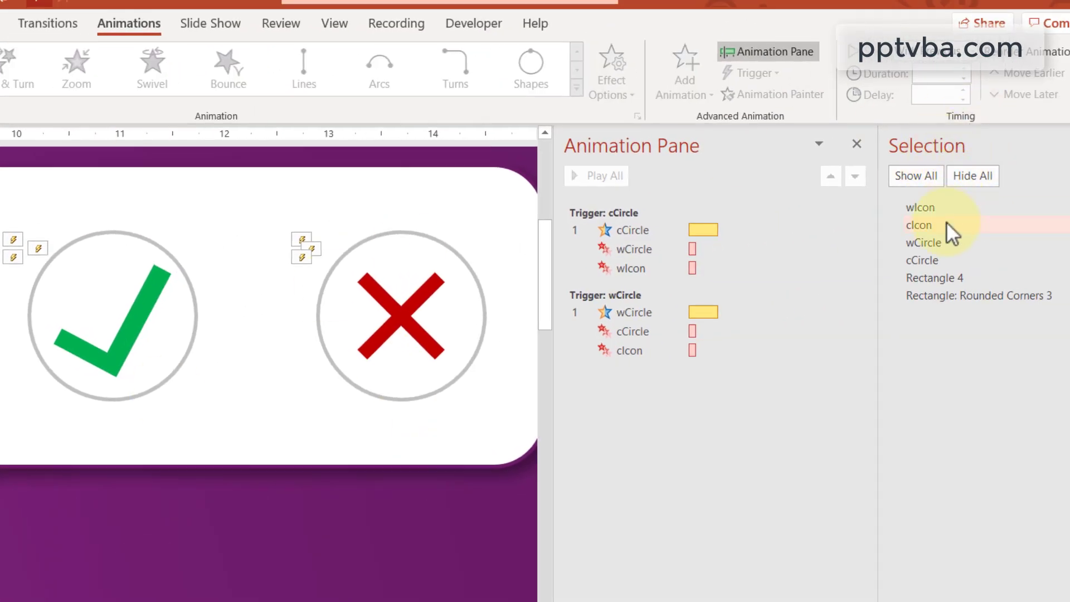
# Move wIcon and cIcon together below cCircle in the stacking order so they sit behind both circles.
pyautogui.click(931, 210)
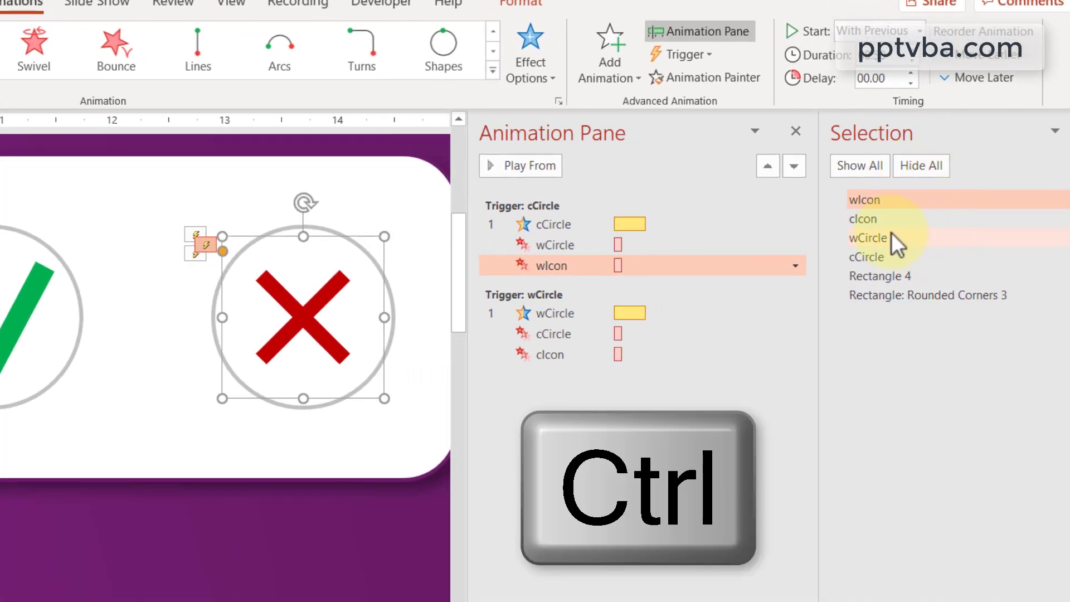
pyautogui.keyDown('ctrl'); pyautogui.click(878, 215); pyautogui.keyUp('ctrl')
pyautogui.moveTo(911, 202); pyautogui.dragTo(874, 242)
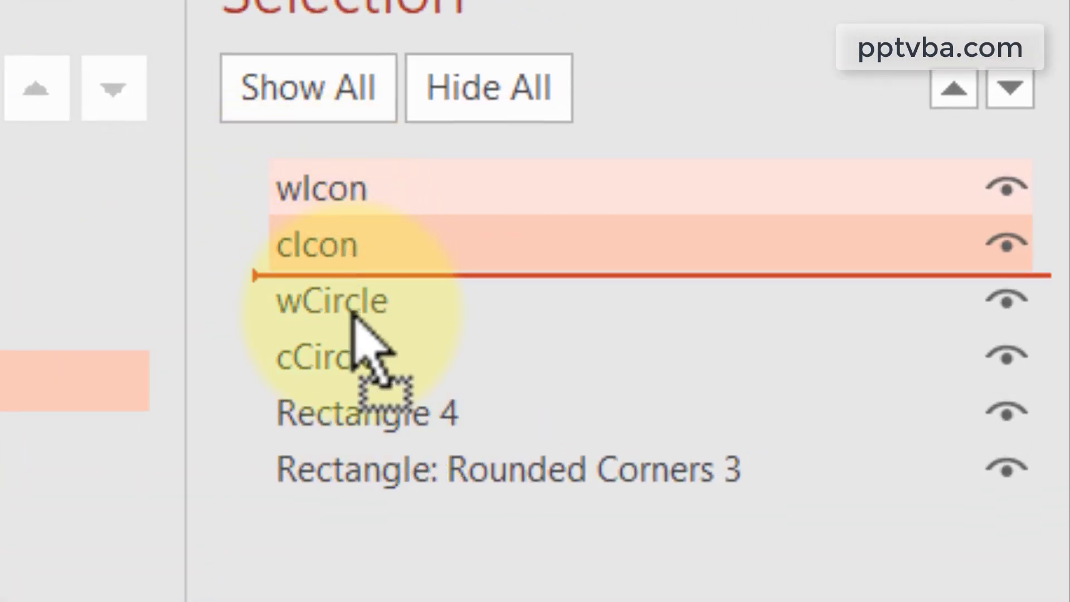
pyautogui.moveTo(352, 315); pyautogui.dragTo(356, 390)
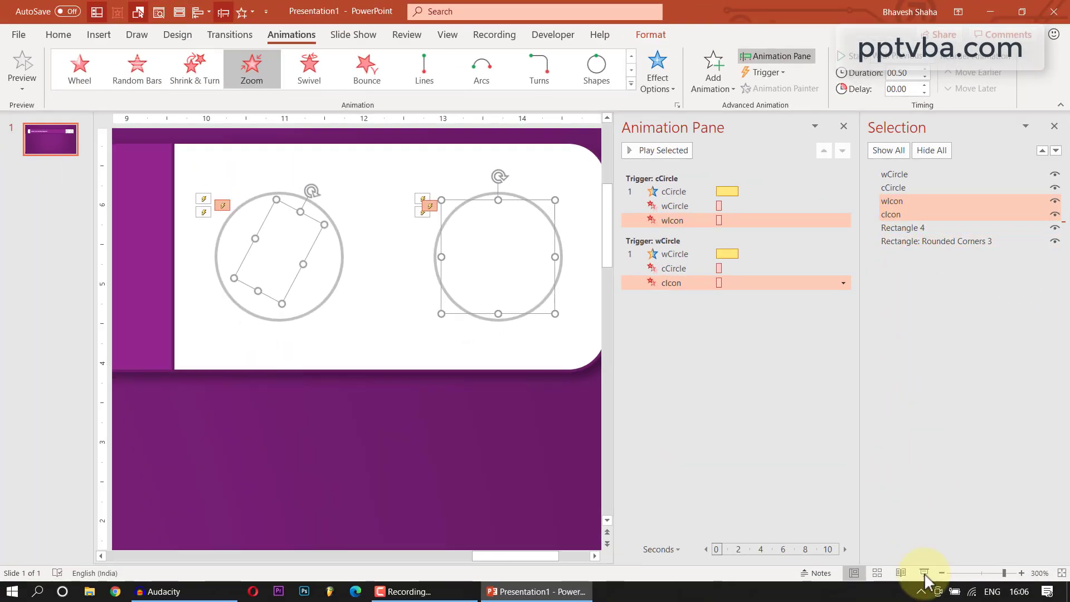
# Run the slide show and test the animation by choosing the right circle.
pyautogui.click(925, 575)
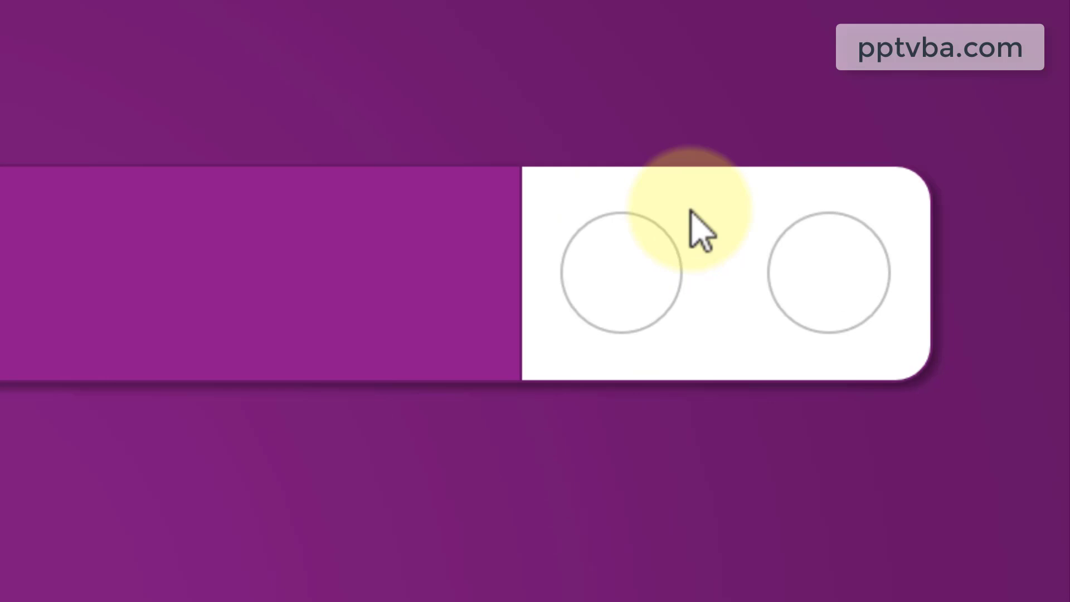
pyautogui.click(860, 243)
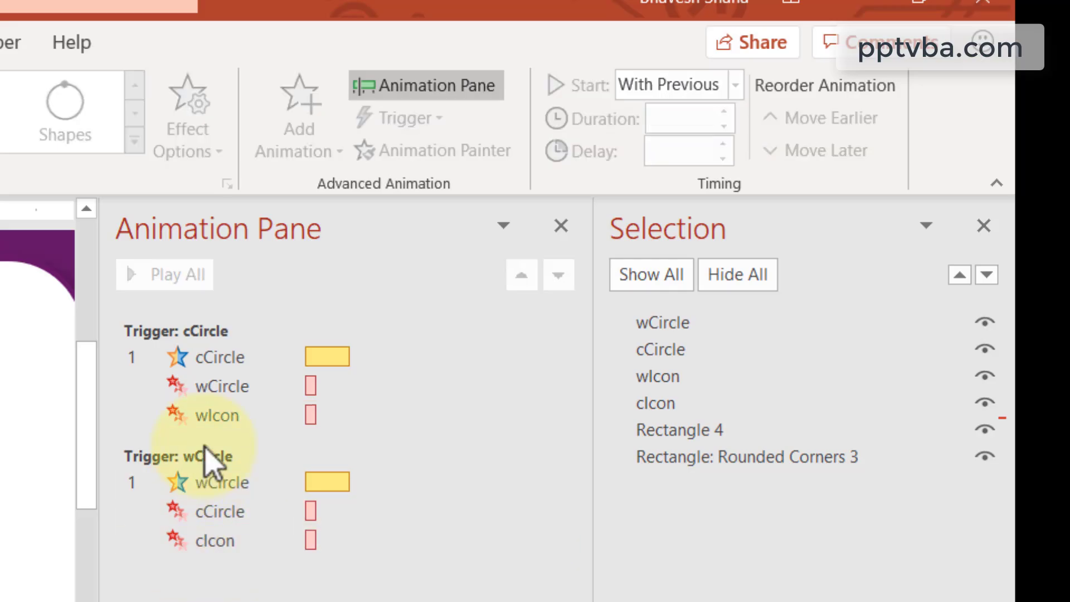
# Set the duration of the wIcon and cIcon Zoom exit animations to 00.01.
pyautogui.click(210, 415)
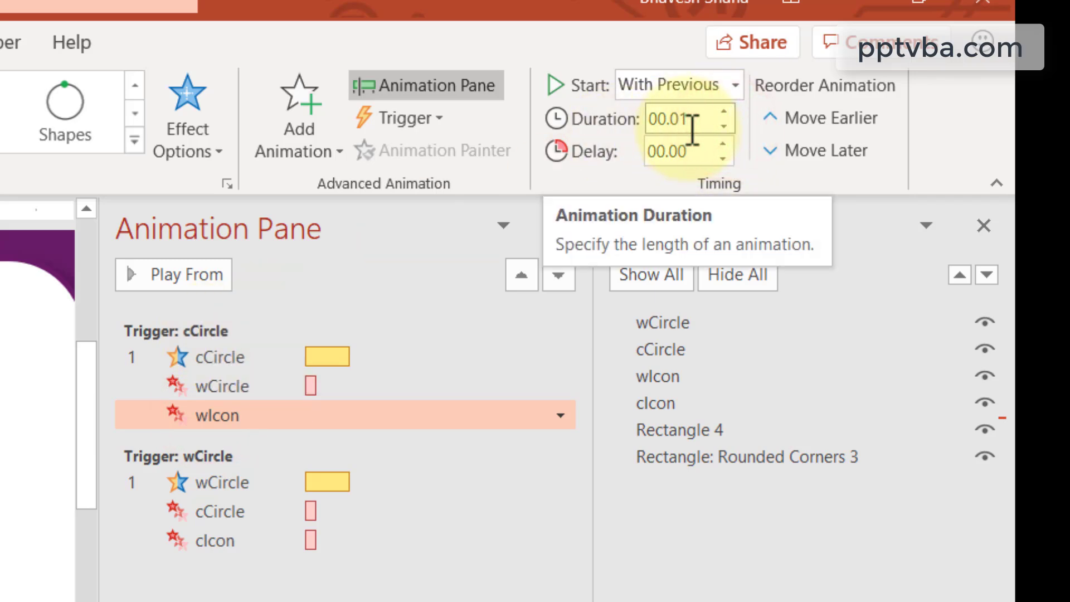
pyautogui.click(238, 542)
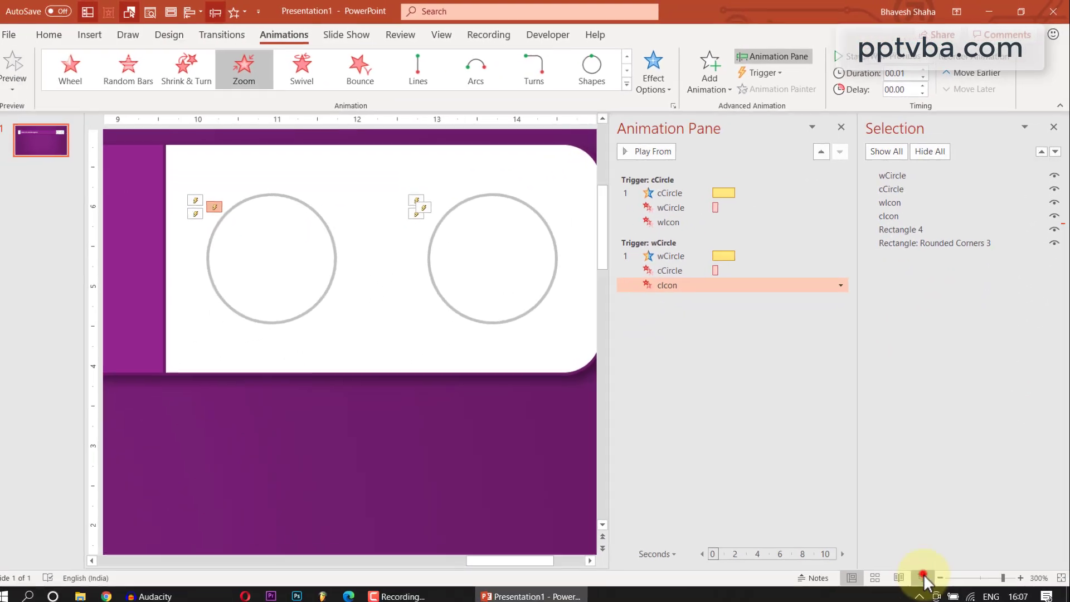
# Run the slide show to test the shortened exit animations on the answer circles.
pyautogui.click(922, 575)
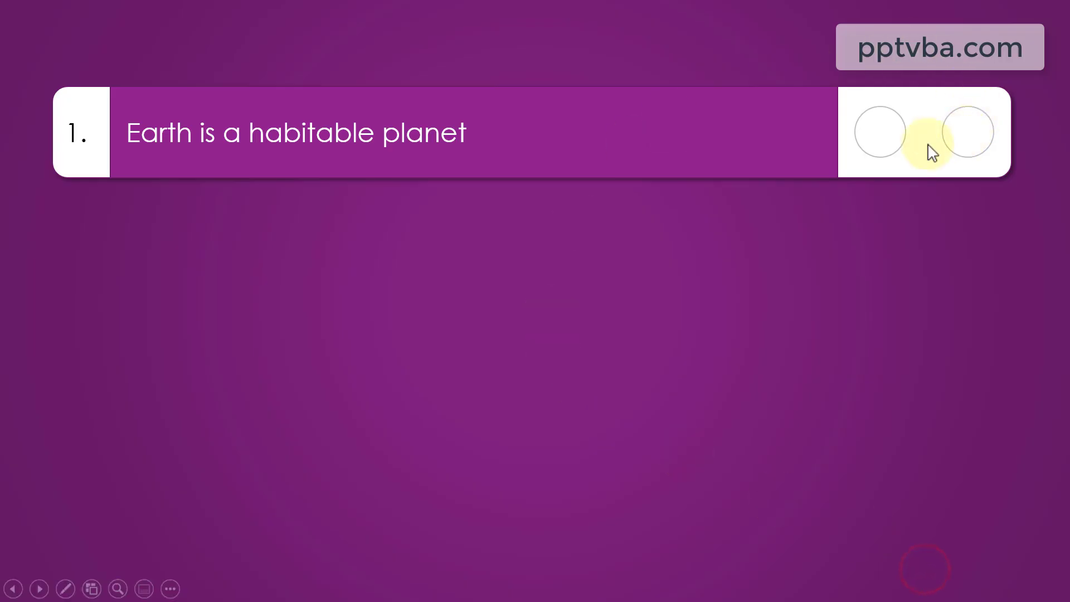
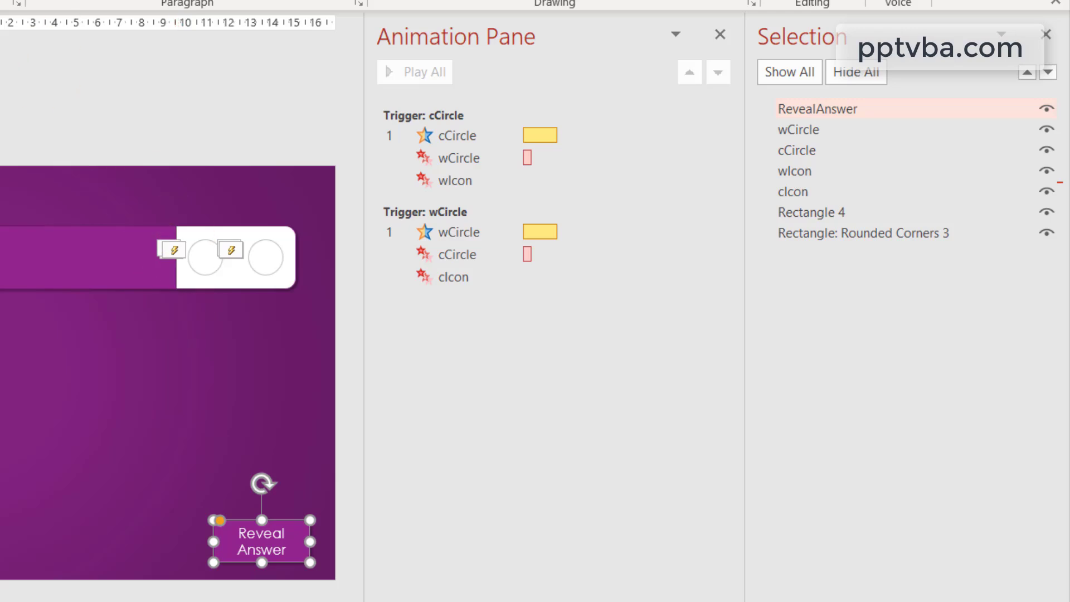
# Select cCircle and wCircle together and add a Zoom exit animation to both.
pyautogui.click(202, 246)
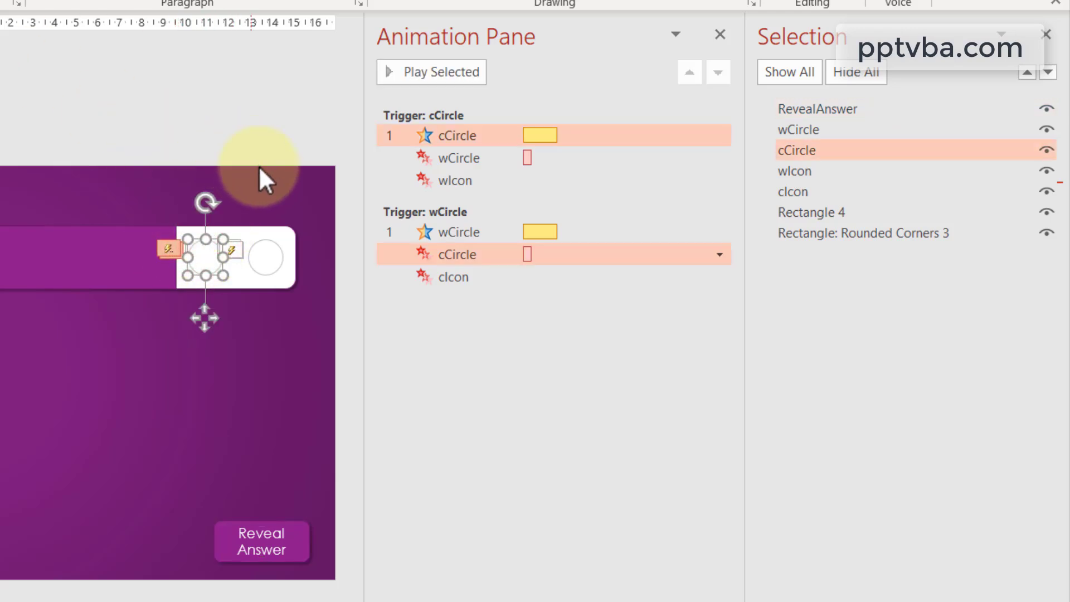
pyautogui.press('ctrl')
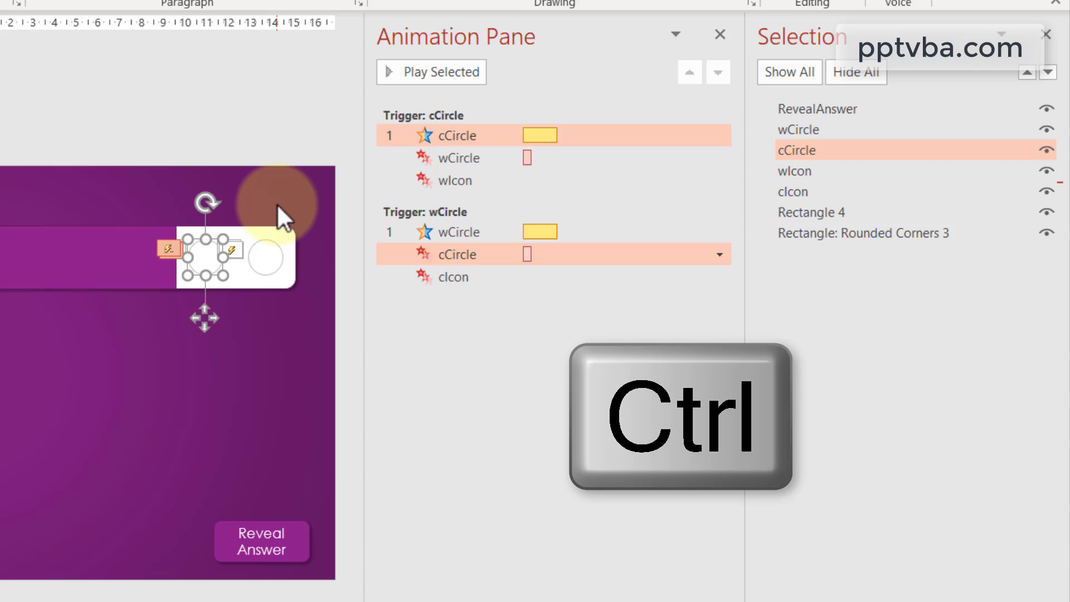
pyautogui.keyDown('ctrl'); pyautogui.click(273, 259); pyautogui.keyUp('ctrl')
pyautogui.moveTo(273, 259); pyautogui.dragTo(224, 157)
pyautogui.hotkey('ctrl', 'z')
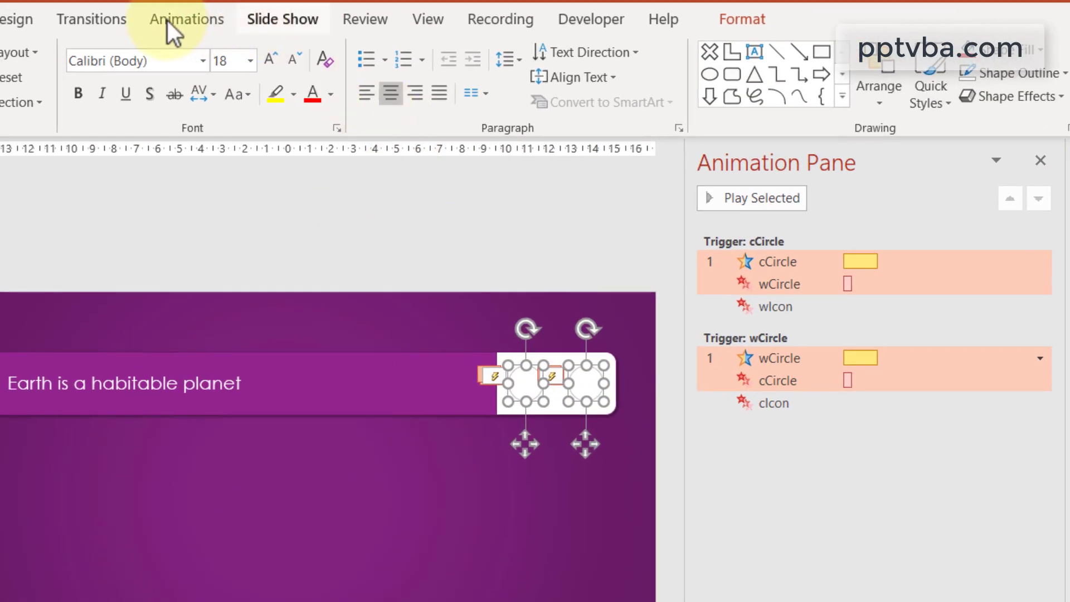
pyautogui.click(167, 21)
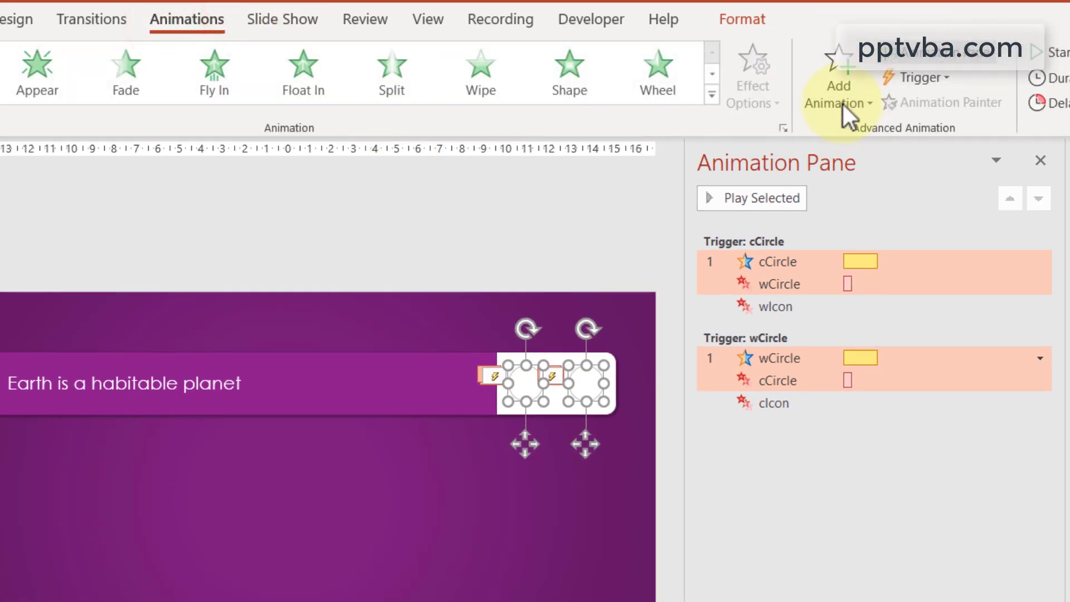
pyautogui.click(527, 362)
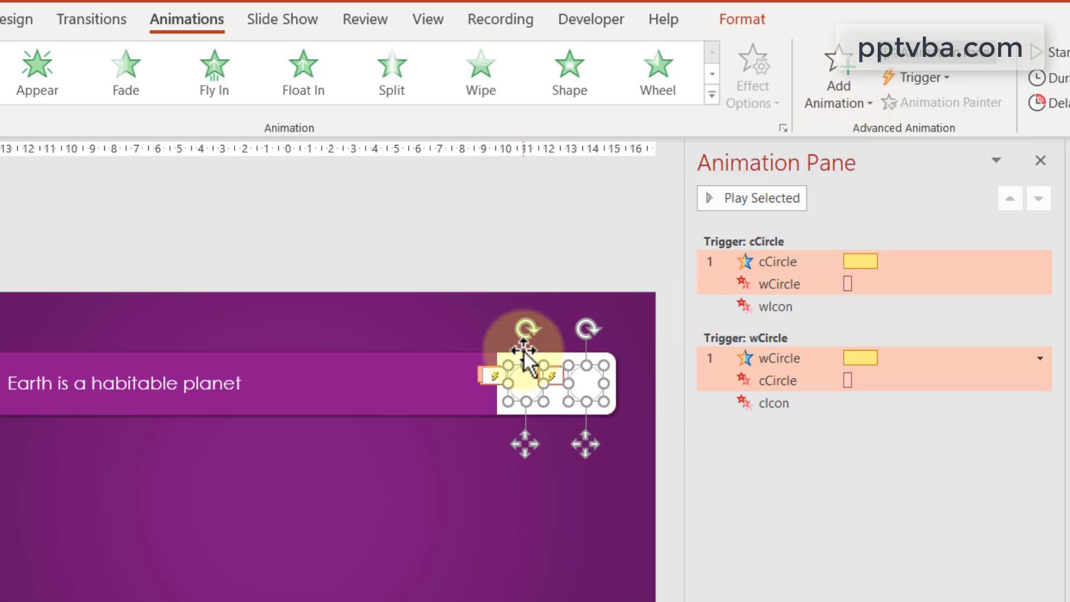
pyautogui.moveTo(585, 393); pyautogui.dragTo(590, 357)
pyautogui.hotkey('ctrl', 'z')
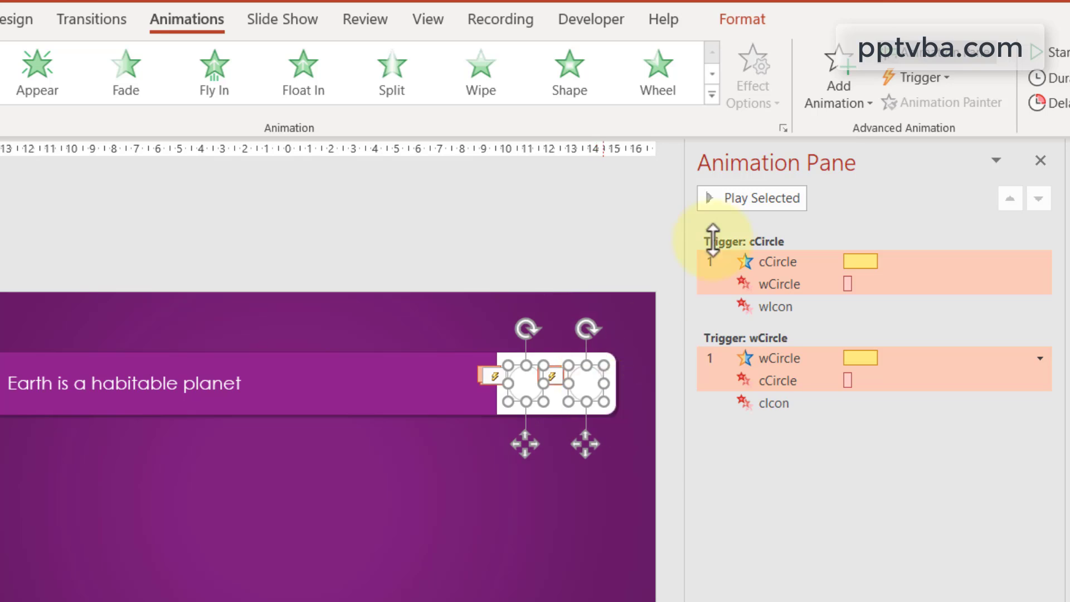
pyautogui.click(835, 90)
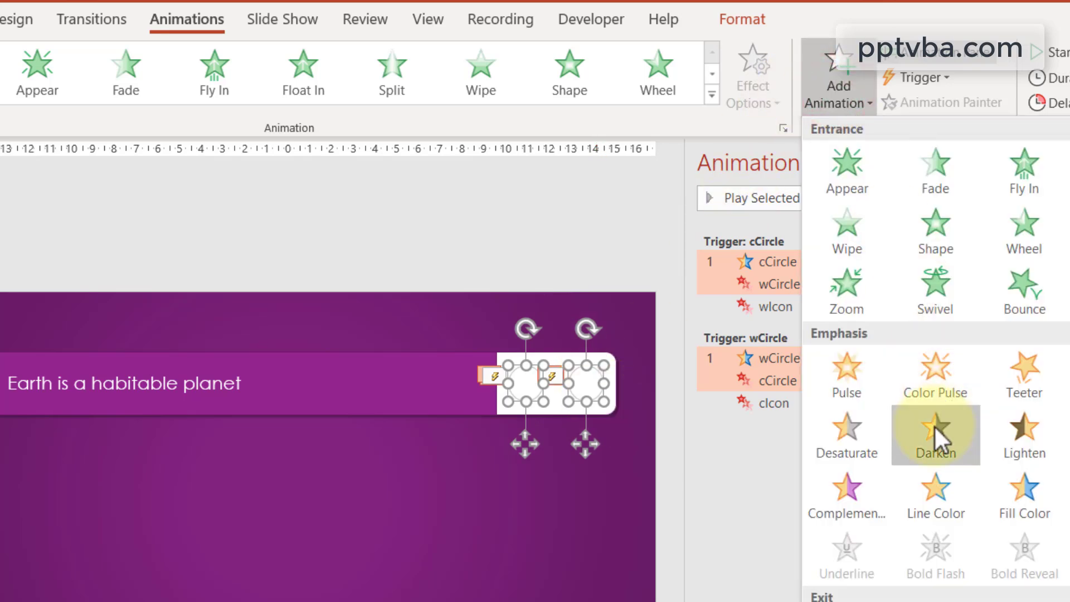
pyautogui.scroll(-3, 934, 426)
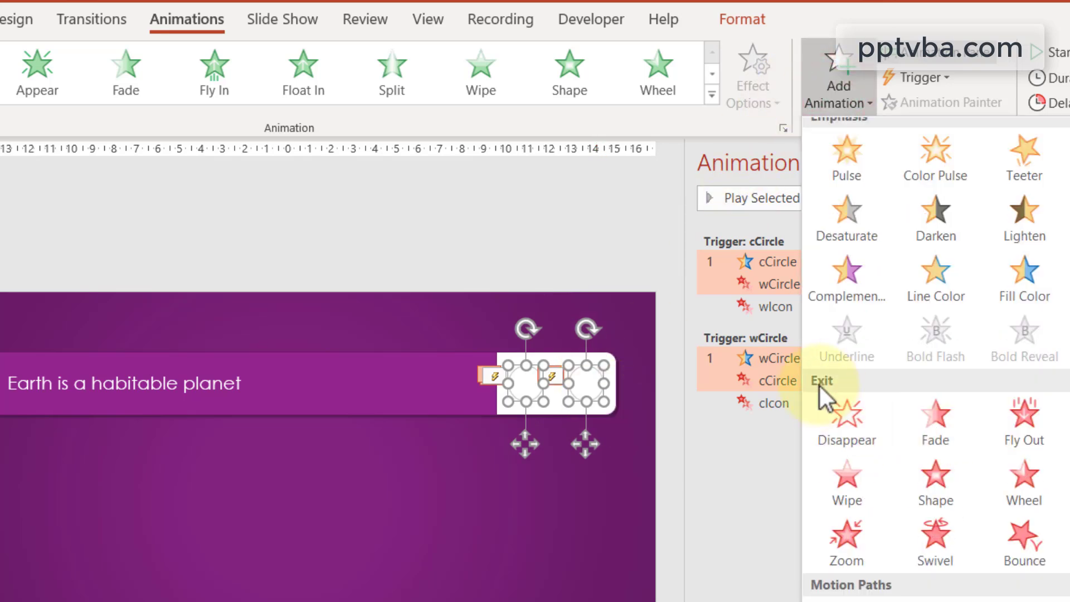
pyautogui.click(855, 554)
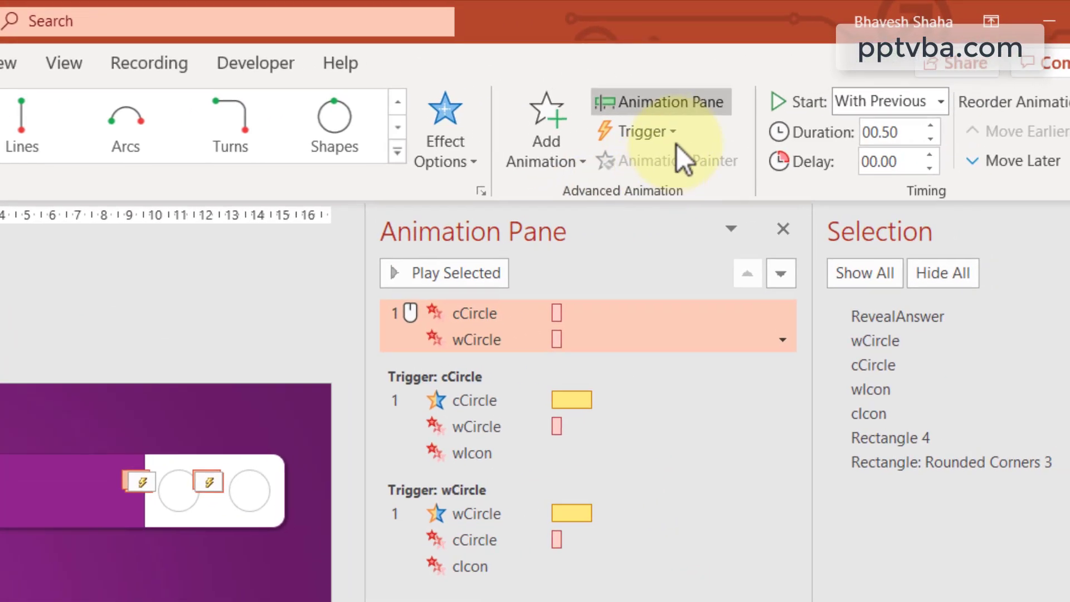
# Trigger the new cCircle and wCircle exit animations on click of RevealAnswer and set them to start with previous.
pyautogui.click(671, 138)
pyautogui.moveTo(679, 152)
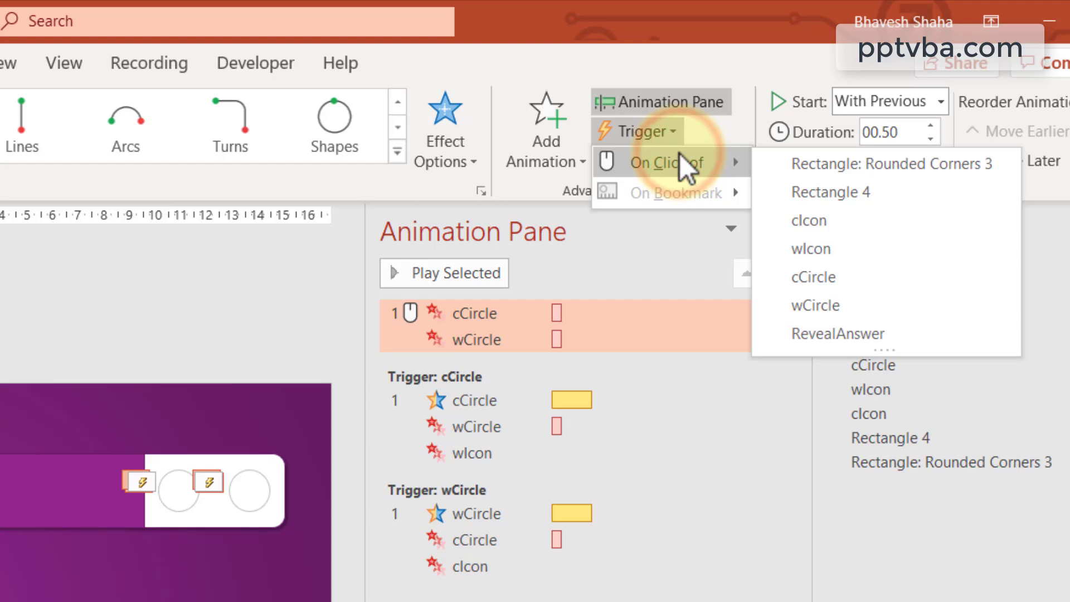
pyautogui.click(854, 338)
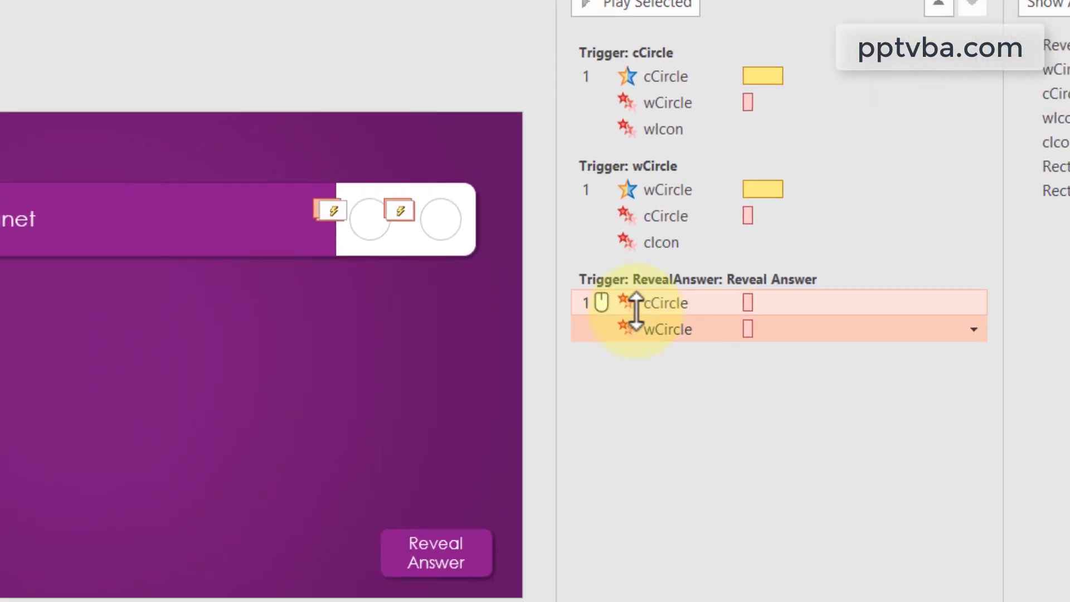
pyautogui.rightClick(463, 573)
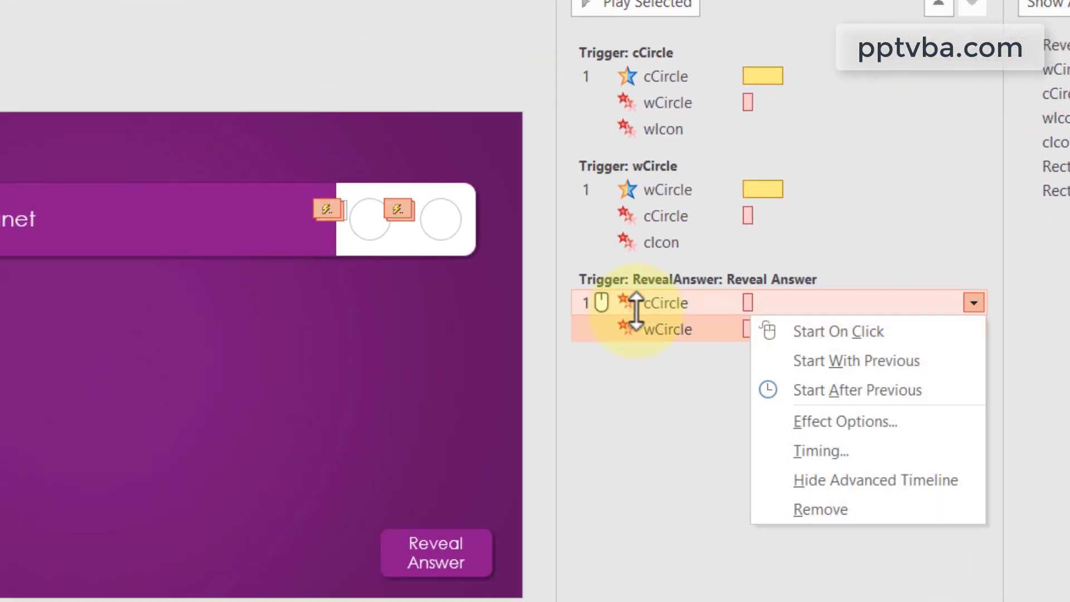
pyautogui.click(913, 350)
pyautogui.click(874, 450)
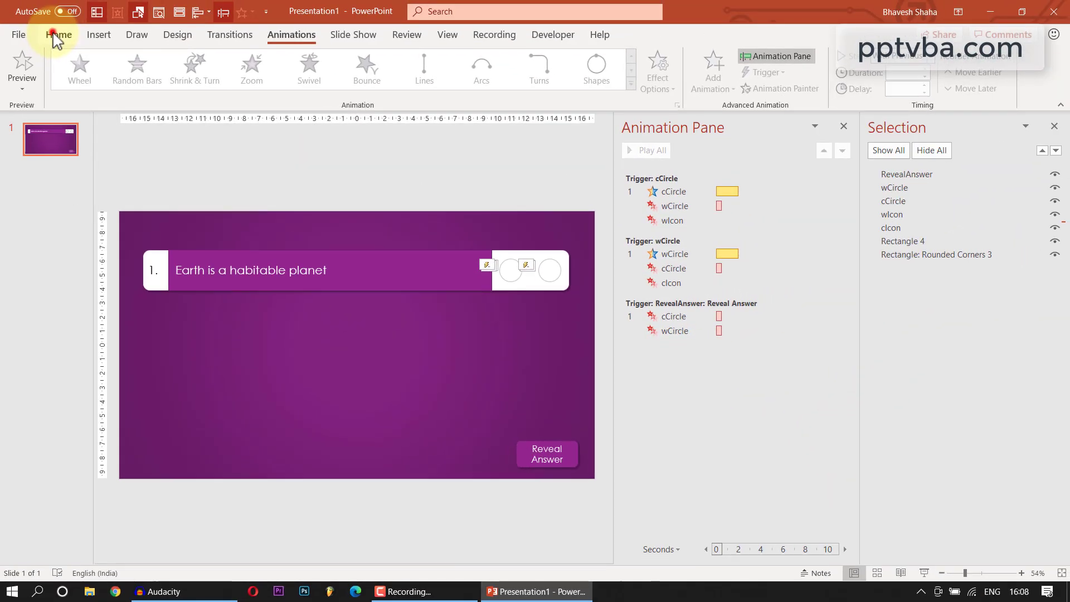
# Insert a text box reading YES above the first answer circle.
pyautogui.click(58, 35)
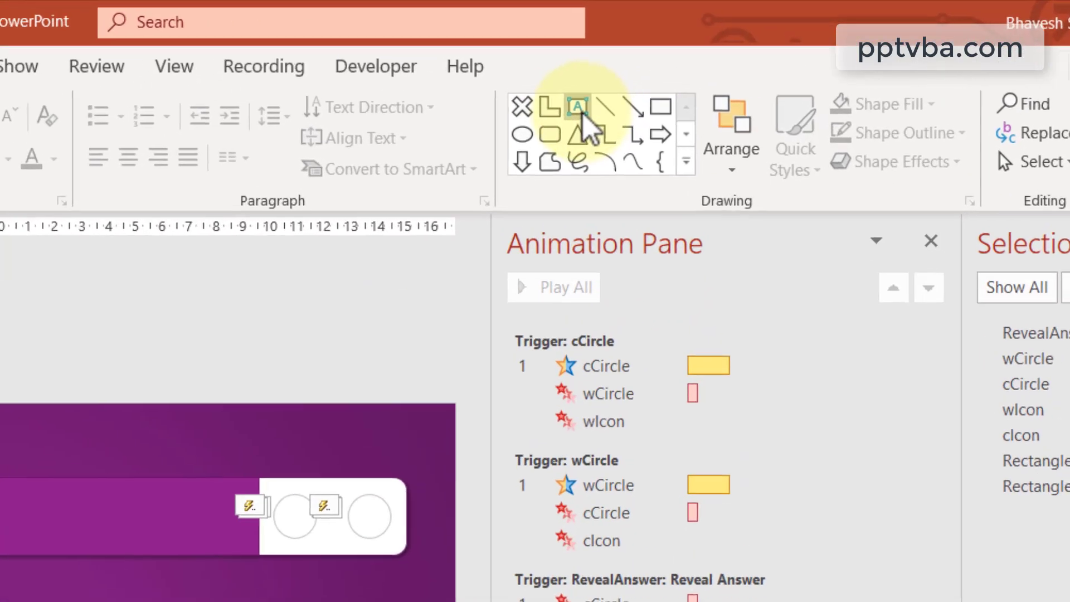
pyautogui.click(572, 109)
pyautogui.click(273, 471)
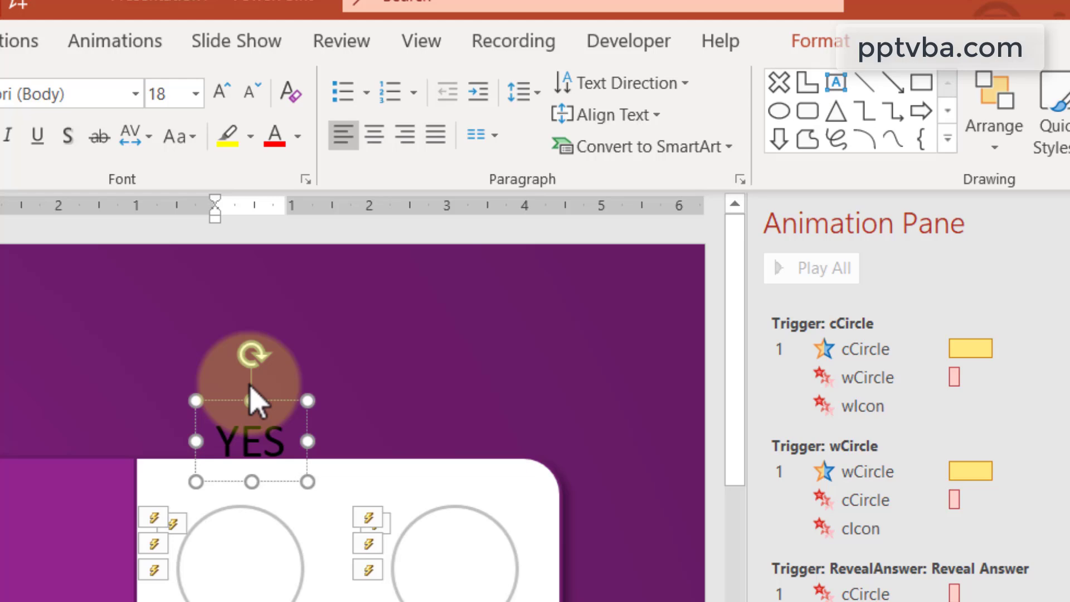
# Format the YES label with white text in the Century Gothic font.
pyautogui.click(293, 501)
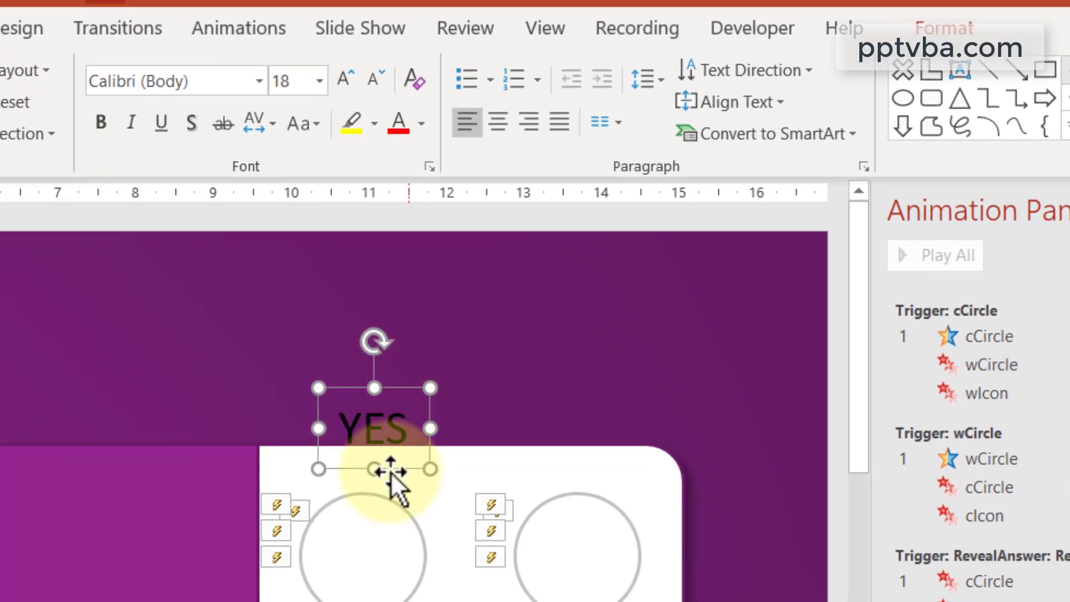
pyautogui.click(426, 129)
pyautogui.click(408, 183)
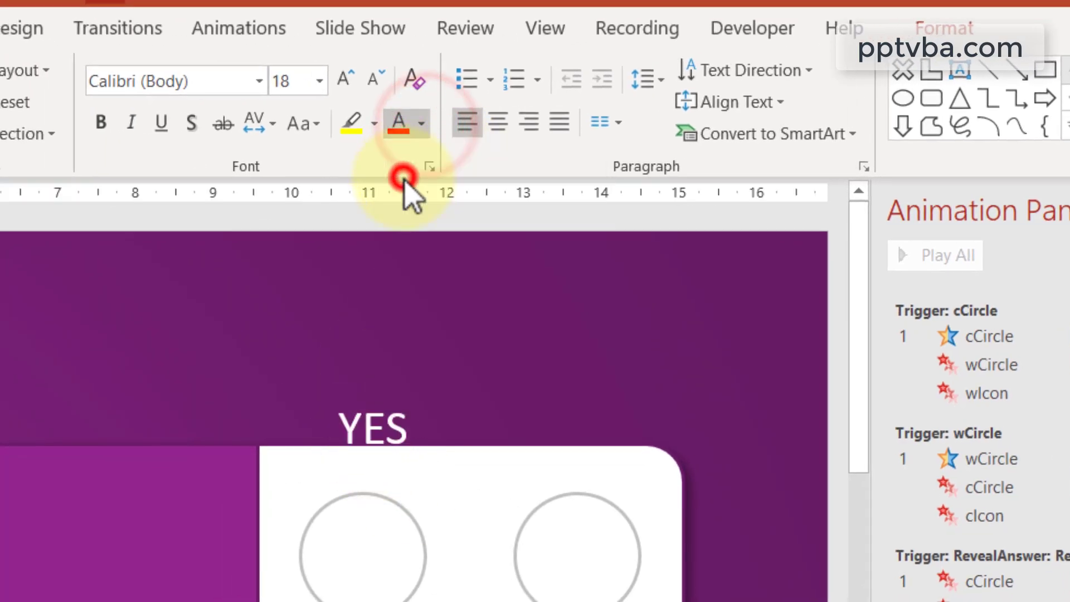
pyautogui.click(174, 70)
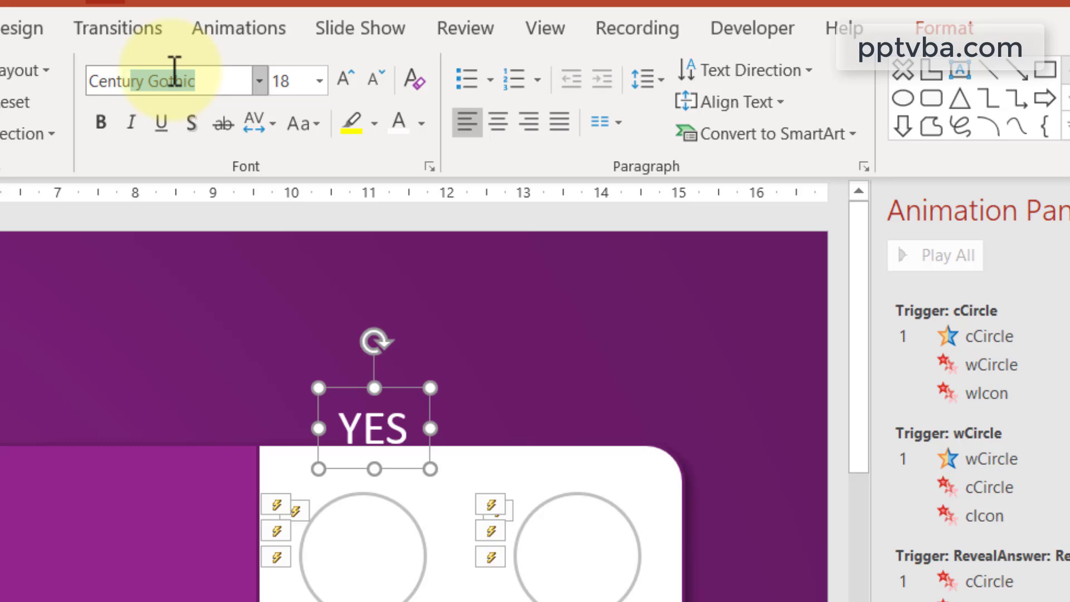
pyautogui.write('Century')
pyautogui.press('Return')
# Copy the YES label above the second answer circle and change the copy's text to NO.
pyautogui.moveTo(424, 385); pyautogui.dragTo(616, 381)
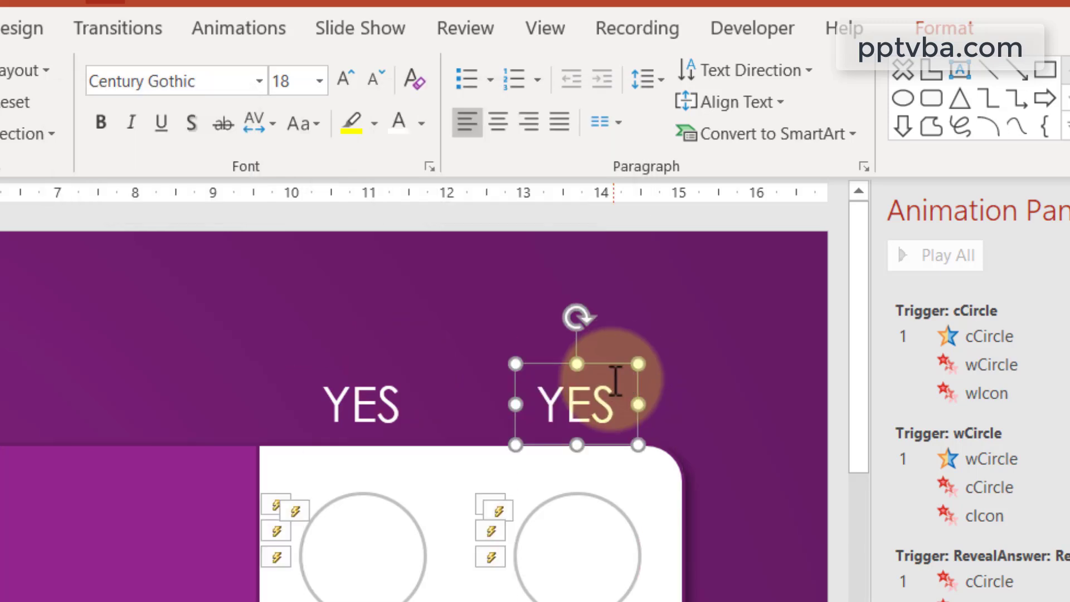
pyautogui.click(602, 394)
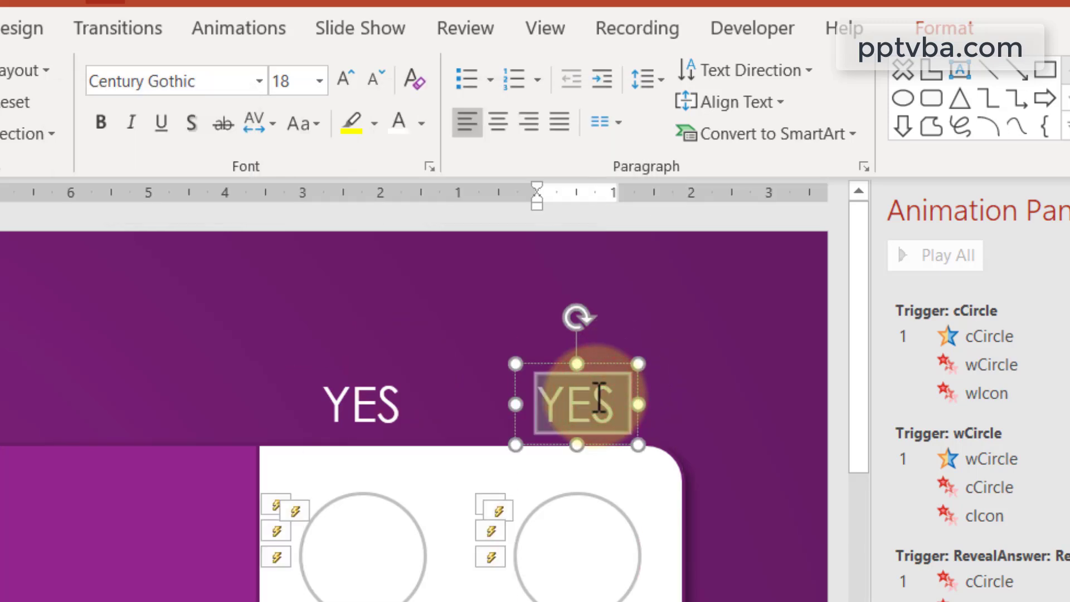
pyautogui.write('NO')
pyautogui.click(588, 275)
pyautogui.click(625, 355)
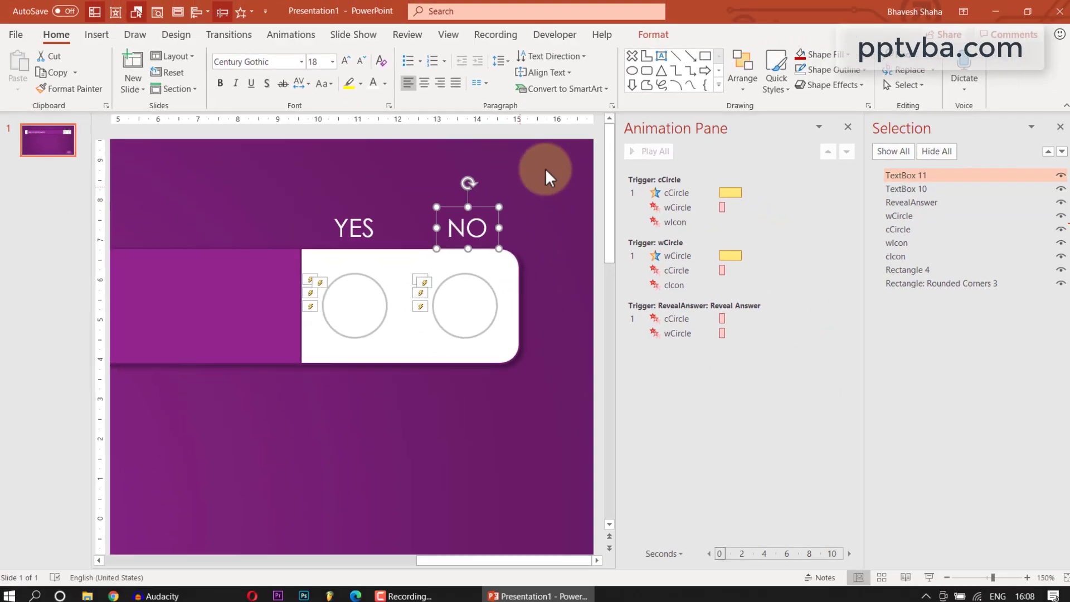
pyautogui.click(723, 294)
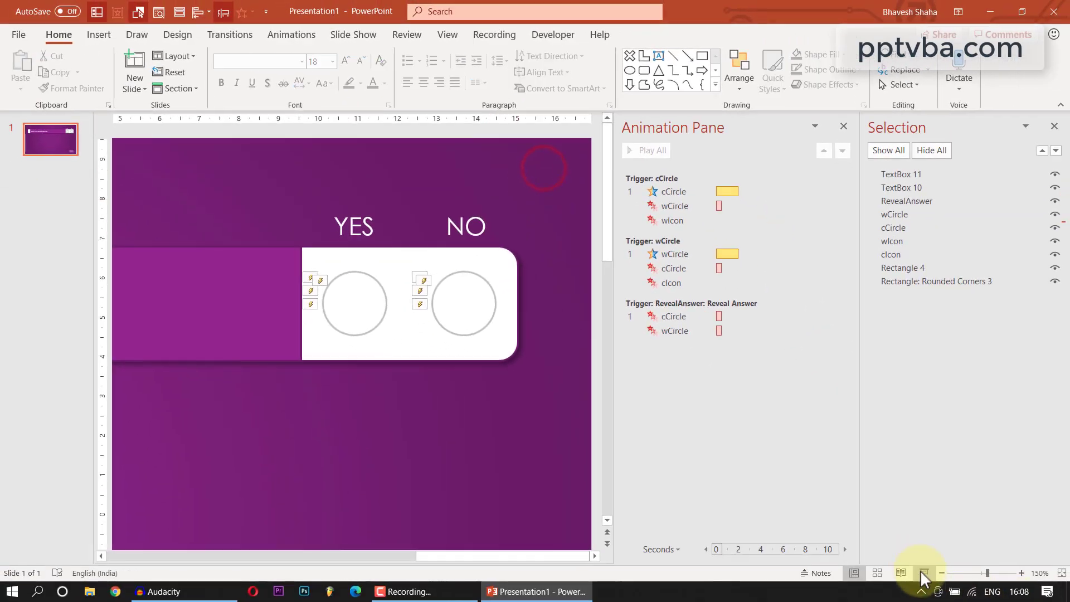
# Run the slide show to test the answer animations of the question, and exit it.
pyautogui.click(923, 572)
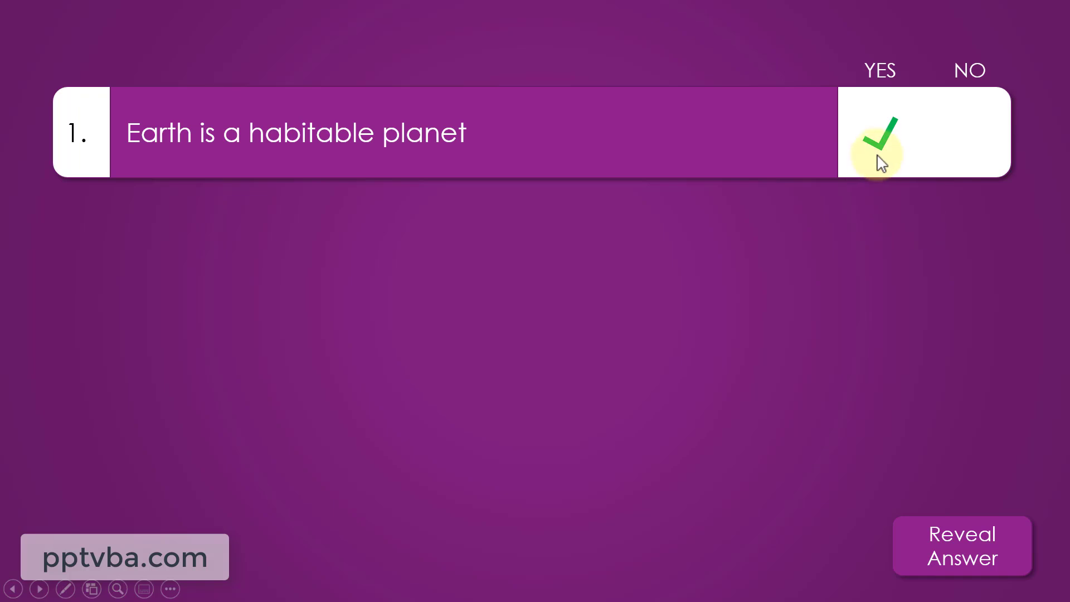
pyautogui.press('Escape')
# Select the whole question row with its circles and icons and duplicate it straight down for further questions.
pyautogui.scroll(-3, 407, 294)
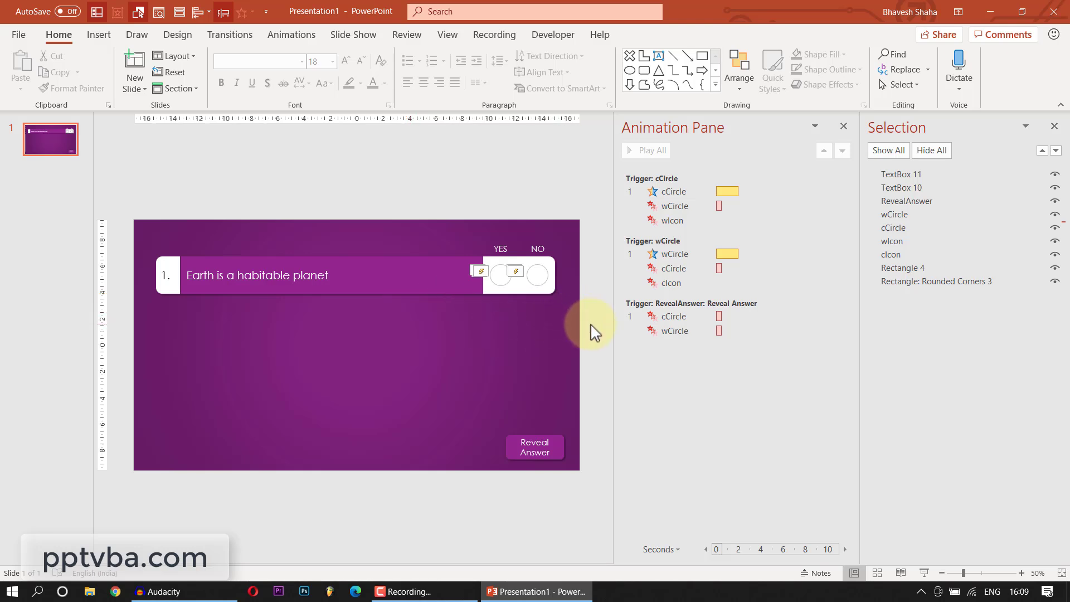
pyautogui.moveTo(295, 236); pyautogui.dragTo(146, 253)
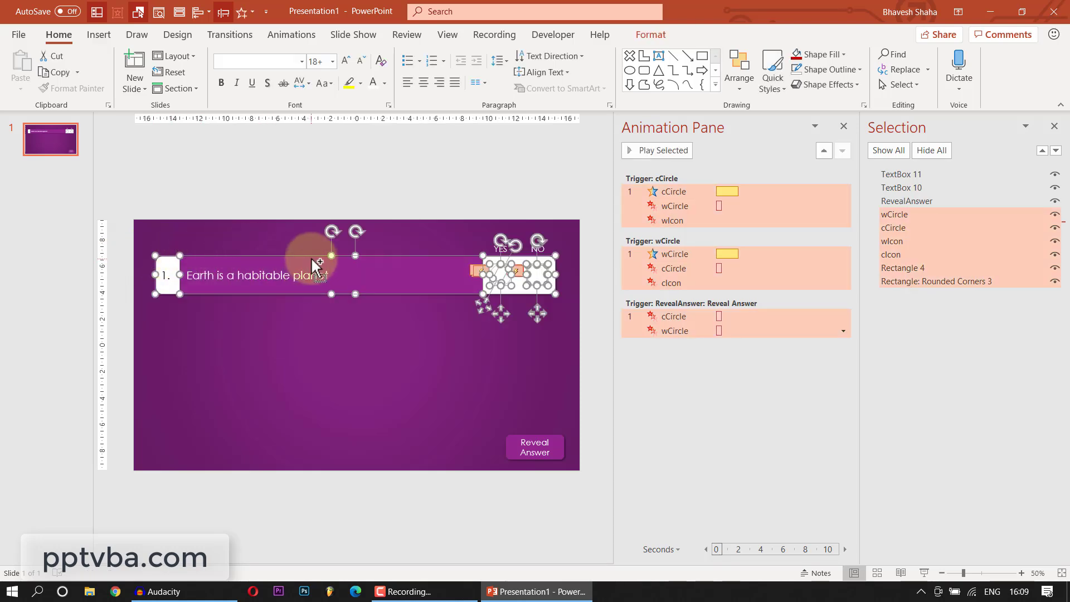
pyautogui.moveTo(311, 258); pyautogui.dragTo(312, 297)
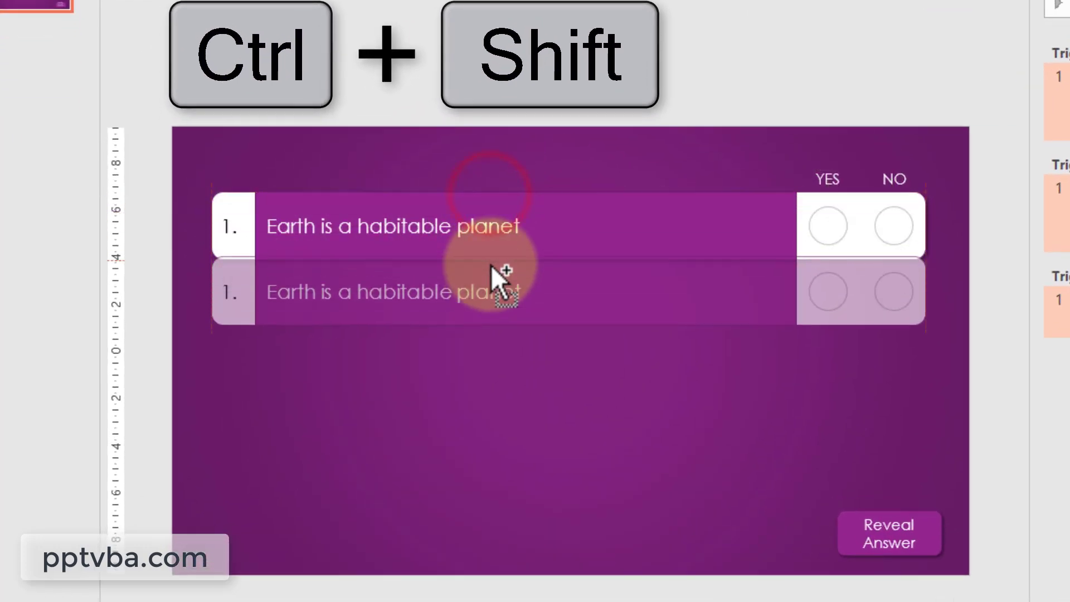
pyautogui.moveTo(491, 265); pyautogui.dragTo(490, 439)
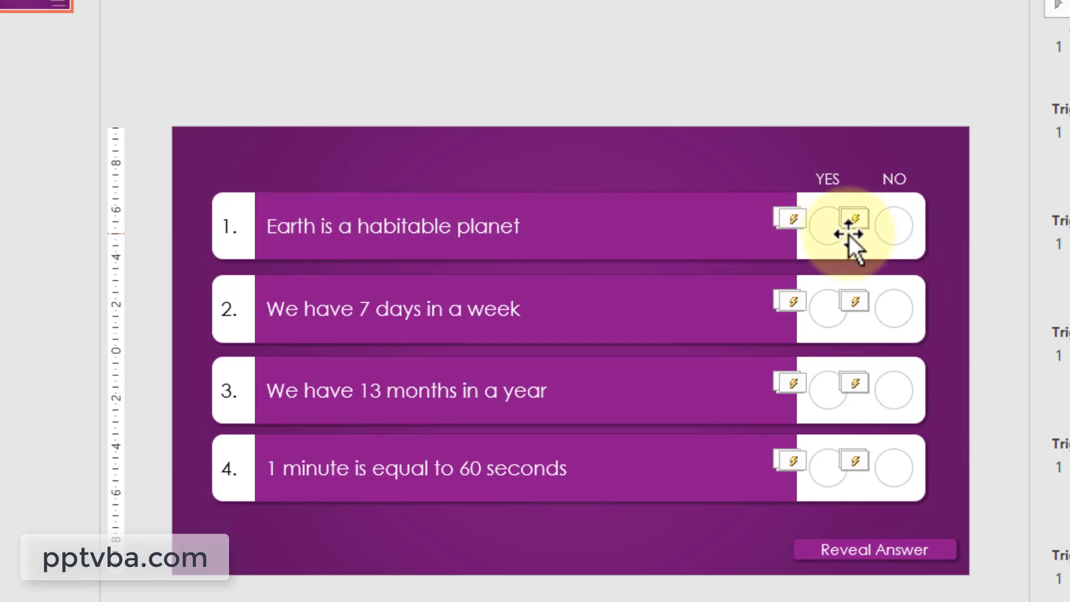
# Check the icons behind the YES circles of questions 1, 2 and 3 by moving each circle aside and restoring it.
pyautogui.click(829, 229)
pyautogui.click(809, 170)
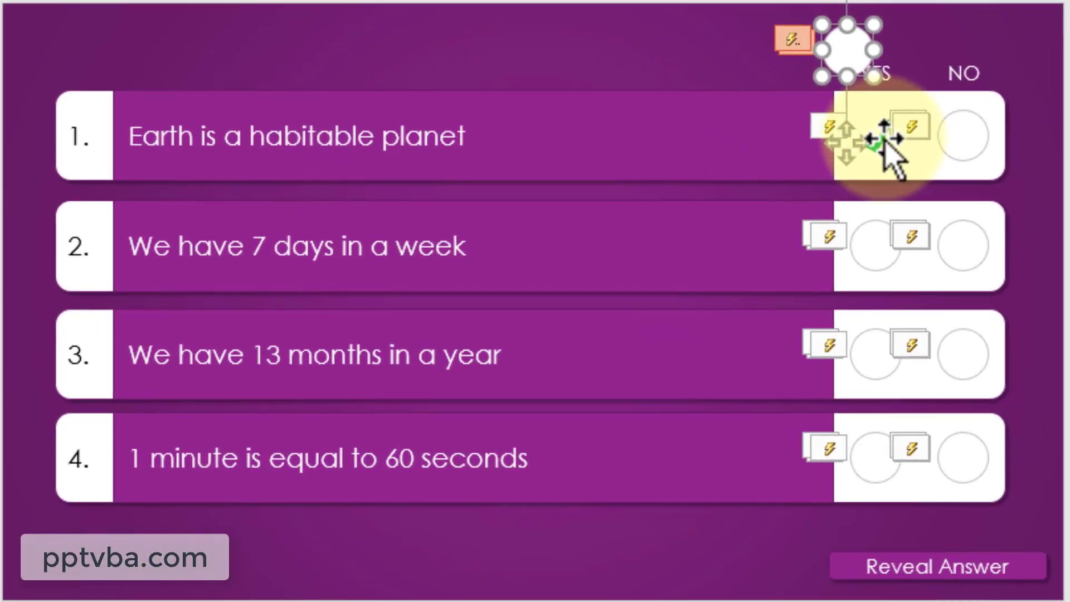
pyautogui.moveTo(892, 156); pyautogui.dragTo(920, 241)
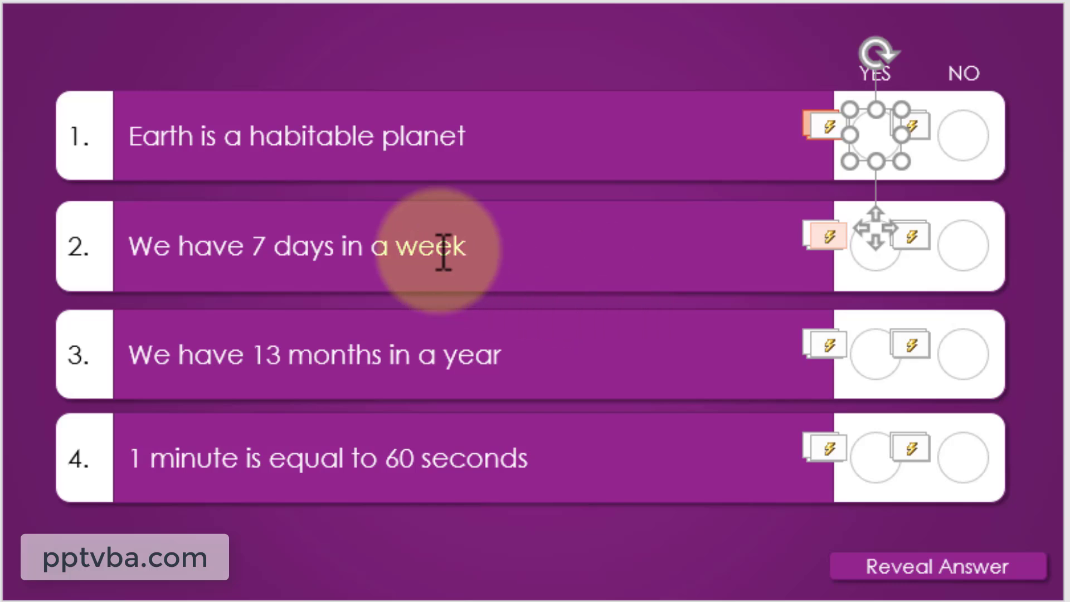
pyautogui.click(880, 298)
pyautogui.click(864, 239)
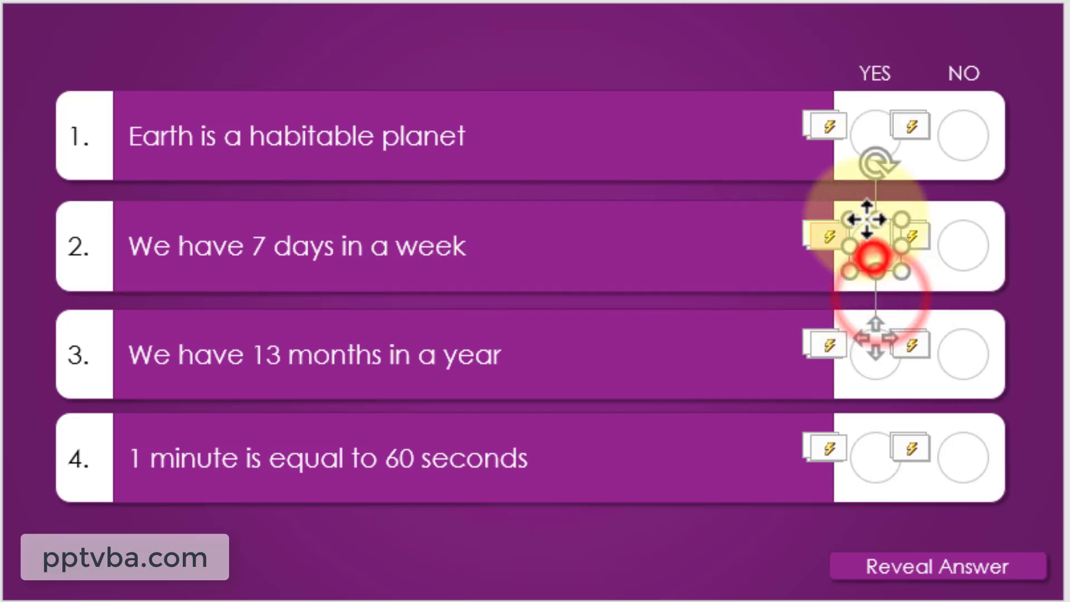
pyautogui.click(868, 178)
pyautogui.moveTo(868, 181); pyautogui.dragTo(863, 250)
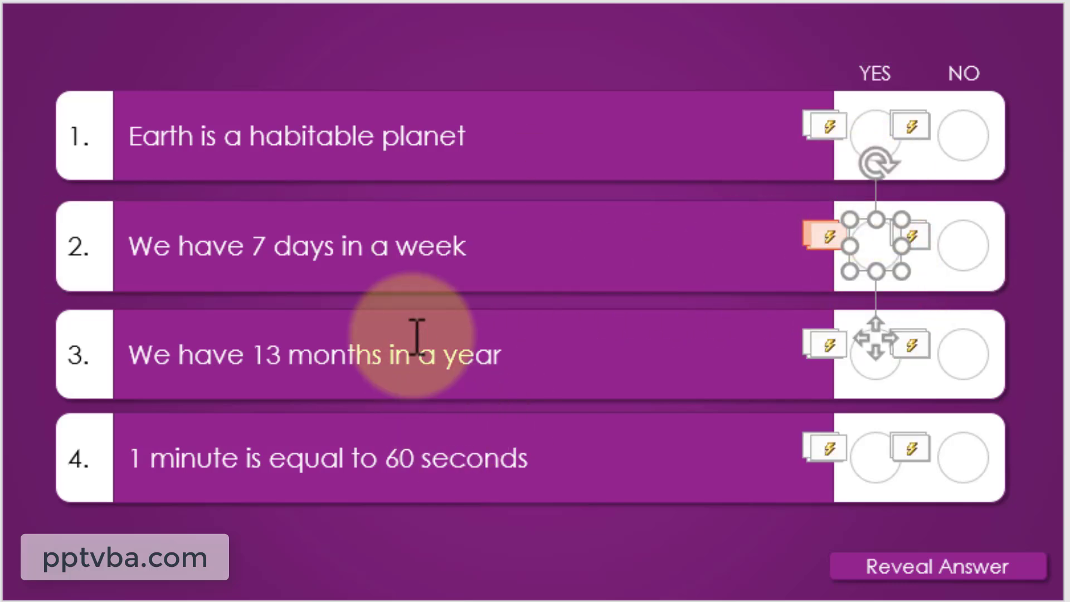
pyautogui.click(419, 354)
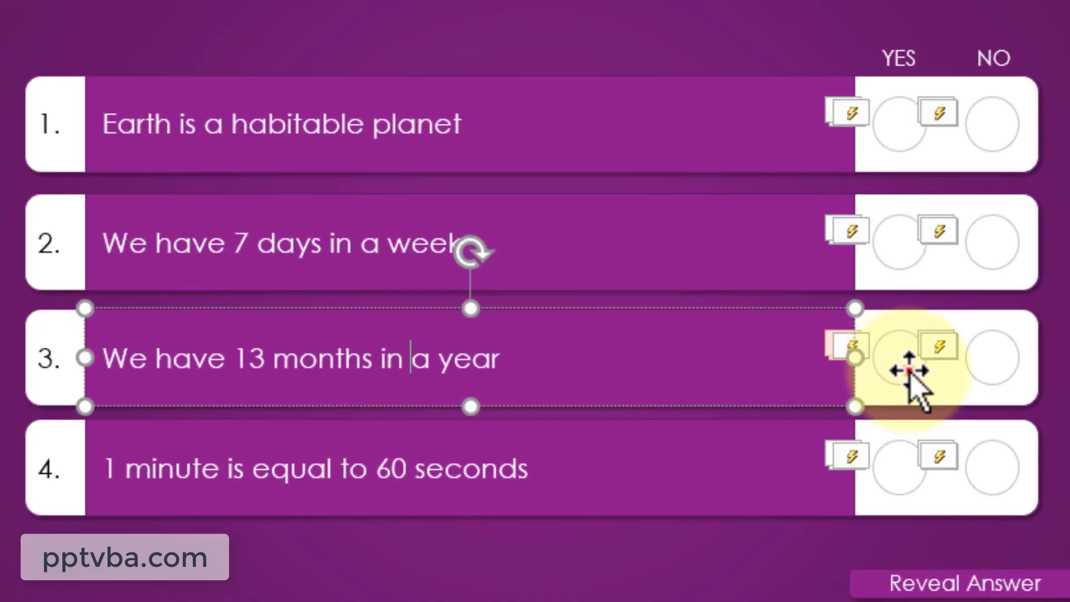
pyautogui.moveTo(884, 365); pyautogui.dragTo(861, 309)
pyautogui.moveTo(909, 371); pyautogui.dragTo(891, 387)
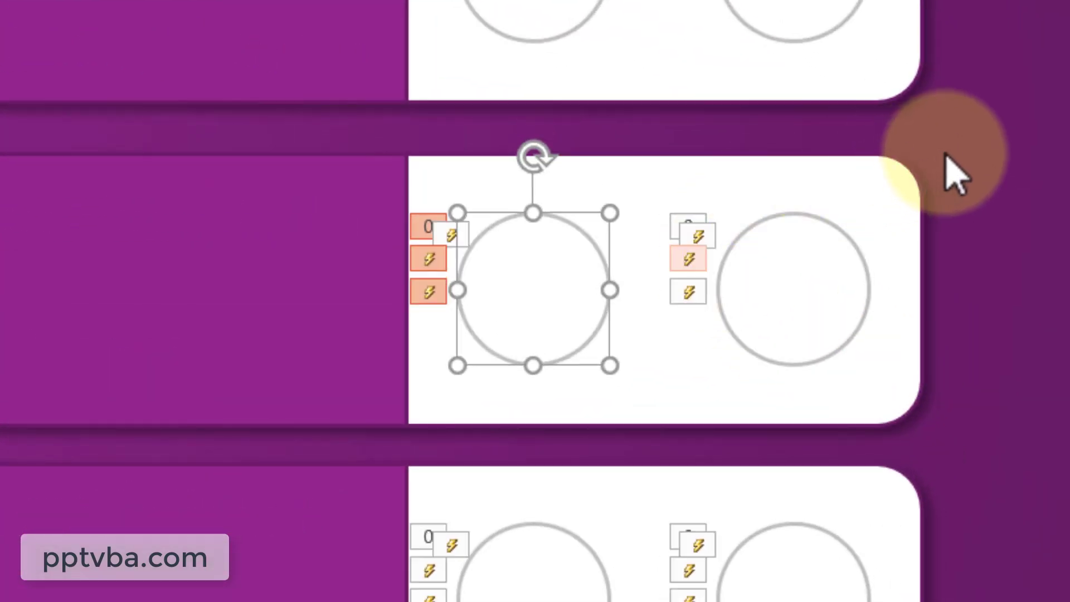
# Swap the YES and NO circles of question 3, moving each circle together with the icon behind it.
pyautogui.click(1047, 307)
pyautogui.moveTo(940, 162); pyautogui.dragTo(678, 423)
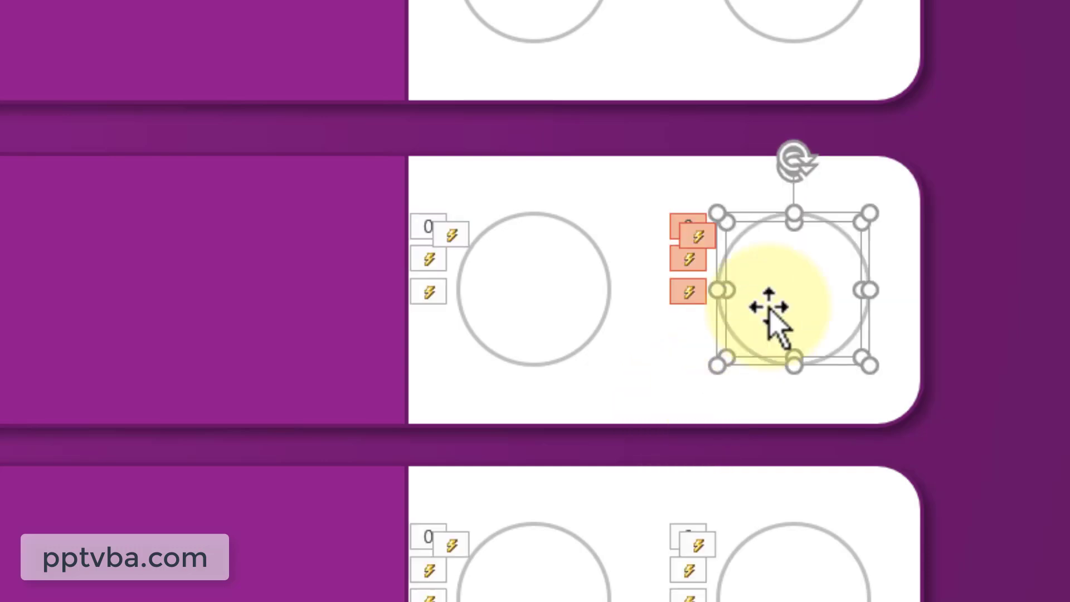
pyautogui.moveTo(797, 286); pyautogui.dragTo(271, 251)
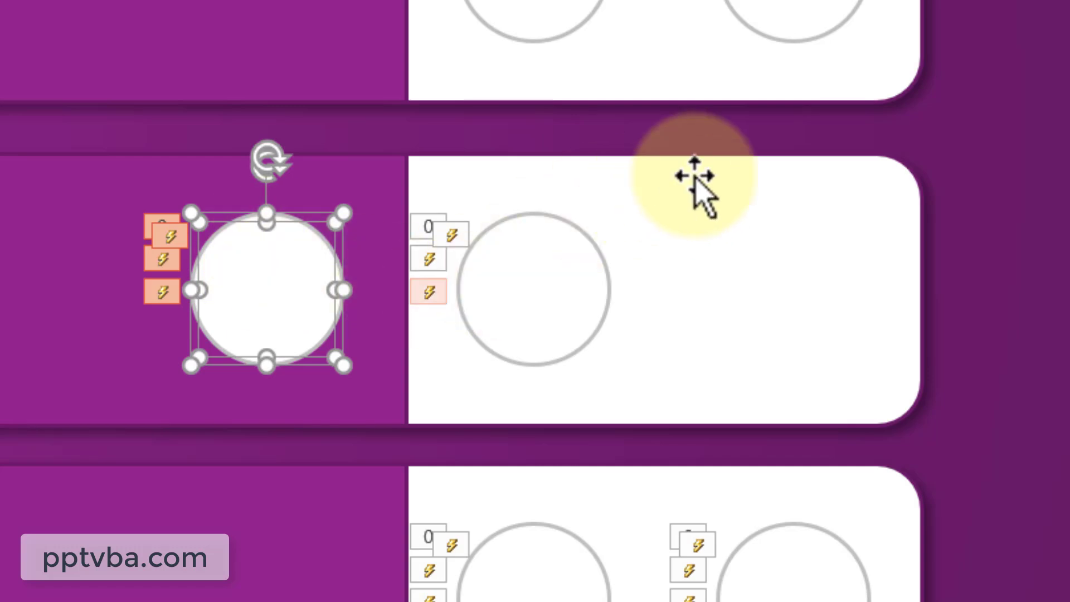
pyautogui.click(717, 120)
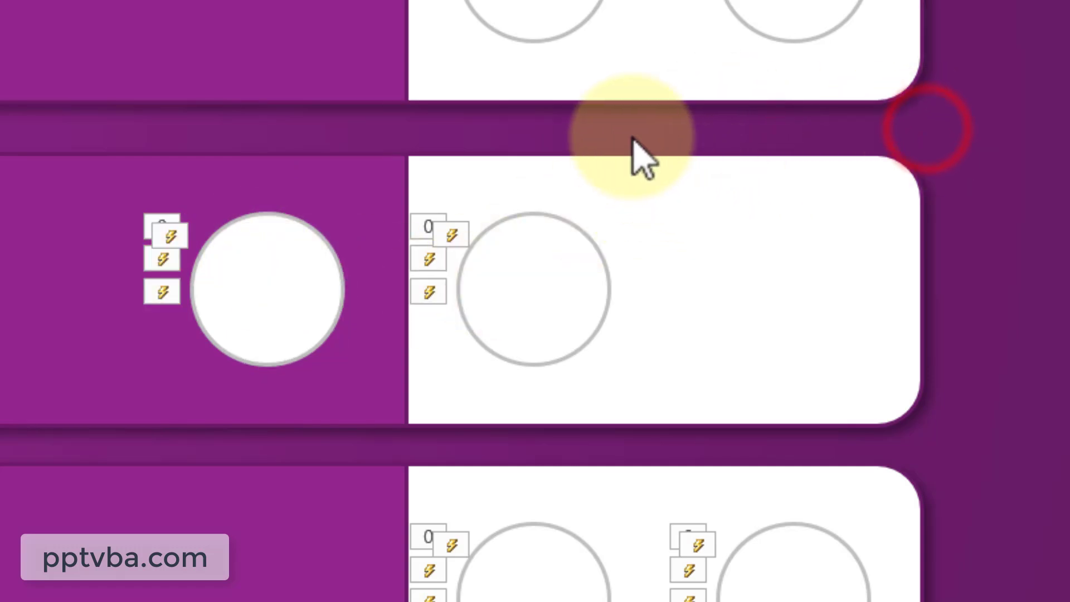
pyautogui.moveTo(631, 133); pyautogui.dragTo(435, 411)
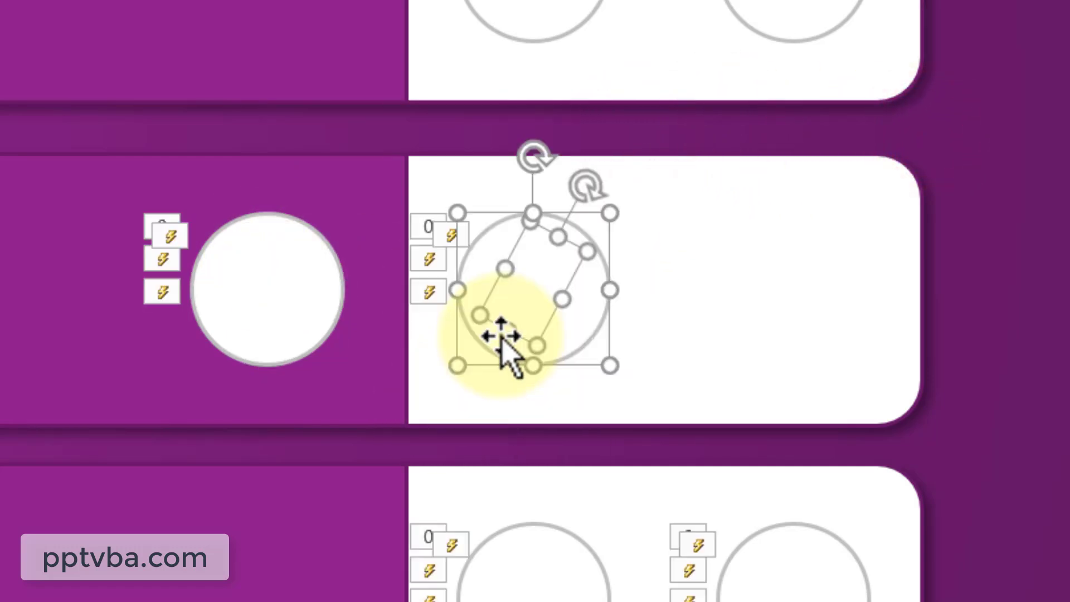
pyautogui.moveTo(492, 233); pyautogui.dragTo(737, 249)
pyautogui.moveTo(149, 128); pyautogui.dragTo(328, 299)
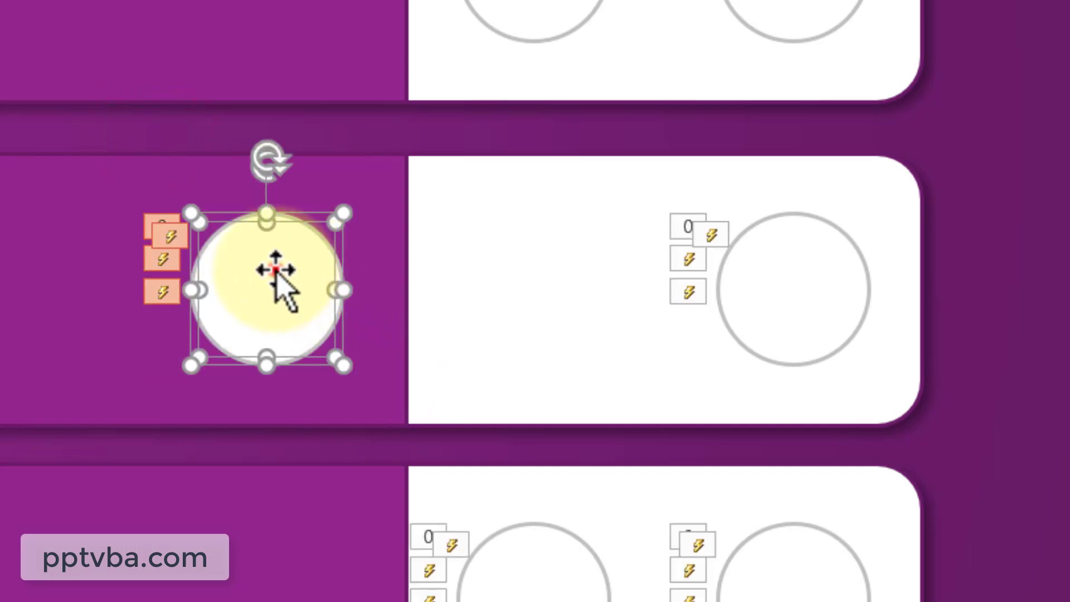
pyautogui.moveTo(270, 270); pyautogui.dragTo(542, 278)
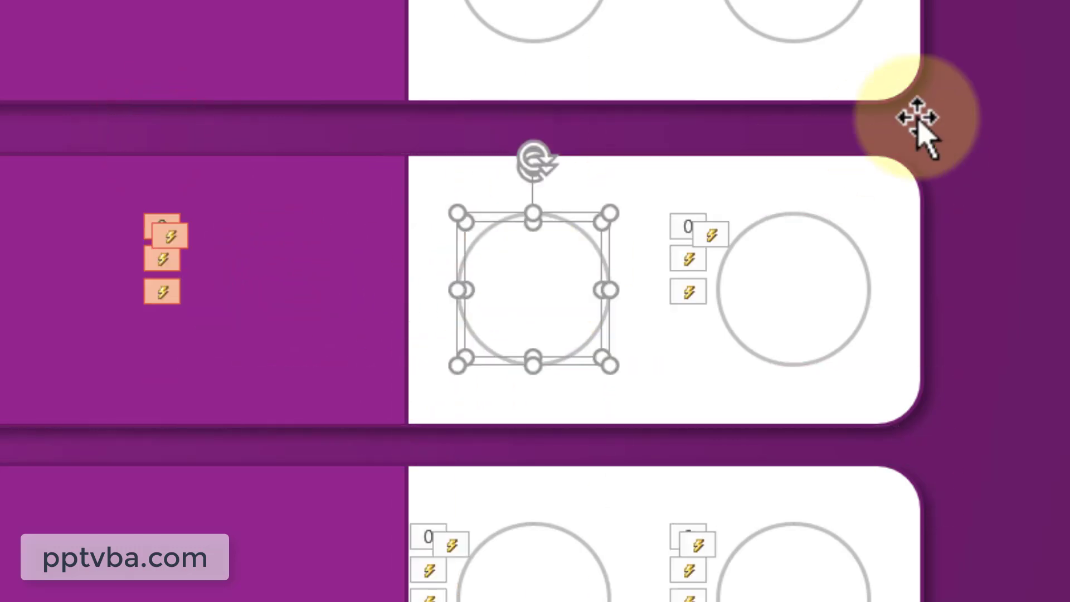
pyautogui.click(1014, 83)
# Check the icon behind question 3's YES circle by moving the circle aside and restoring it.
pyautogui.click(521, 340)
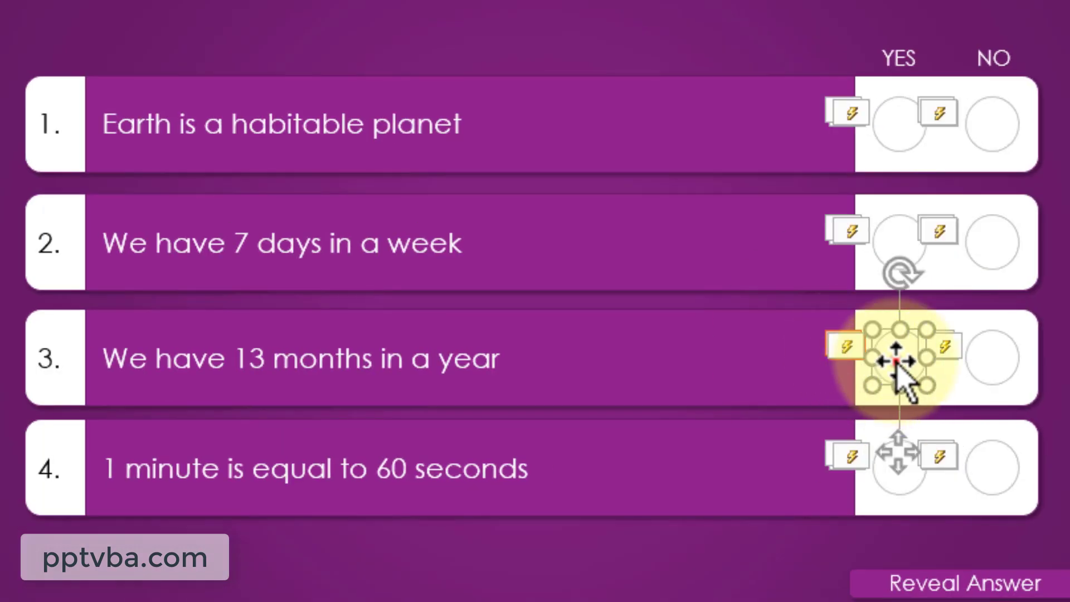
pyautogui.moveTo(896, 361); pyautogui.dragTo(763, 350)
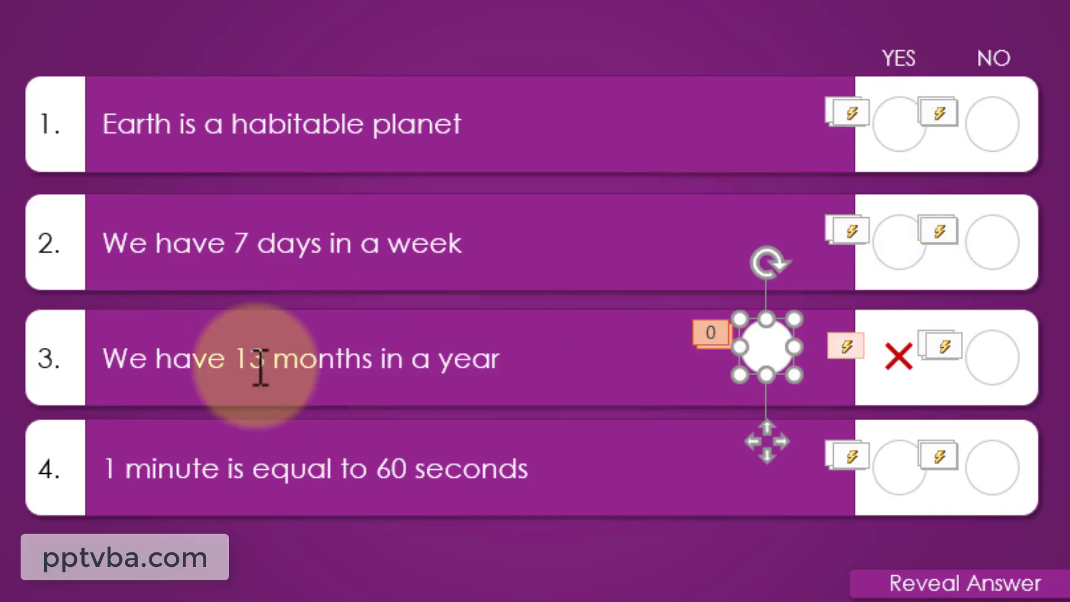
pyautogui.hotkey('ctrl', 'z')
pyautogui.click(1027, 31)
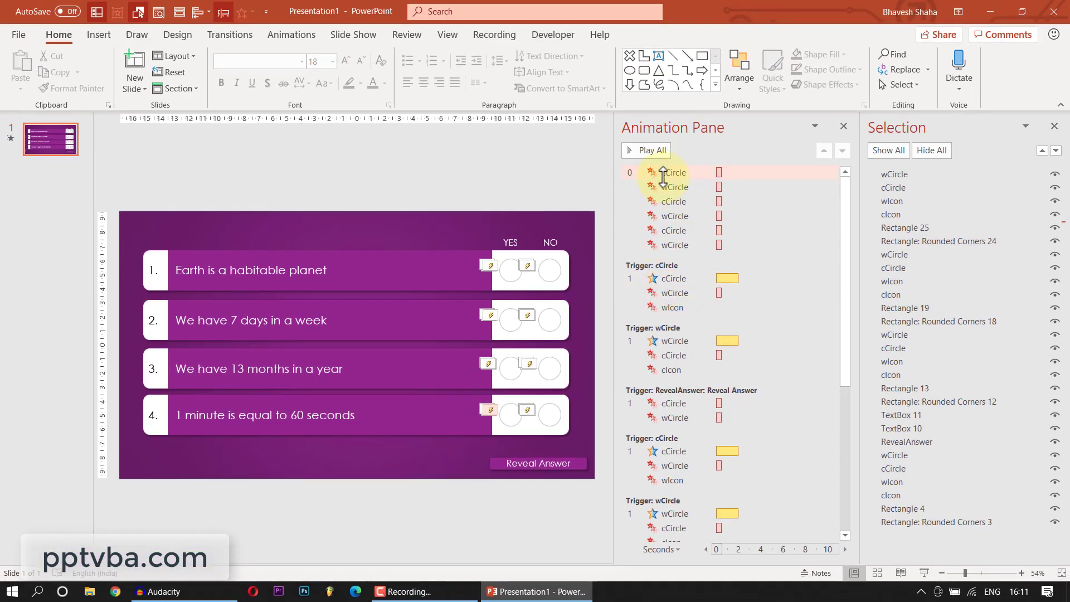
# Select the six untriggered circle animations of the duplicated questions and set them to start on click of RevealAnswer.
pyautogui.click(663, 173)
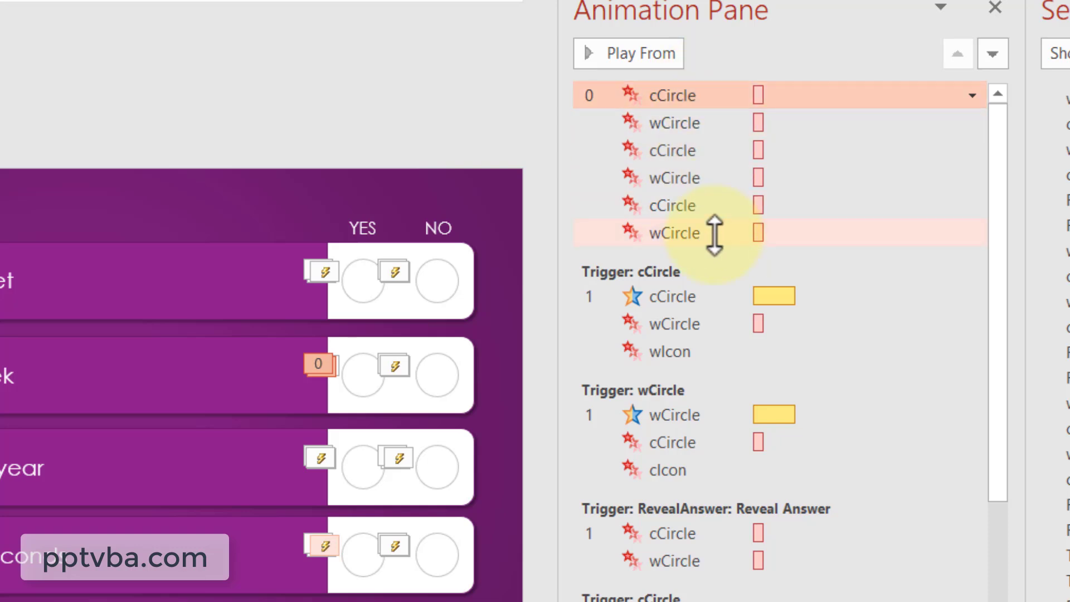
pyautogui.keyDown('shift'); pyautogui.click(677, 123); pyautogui.keyUp('shift')
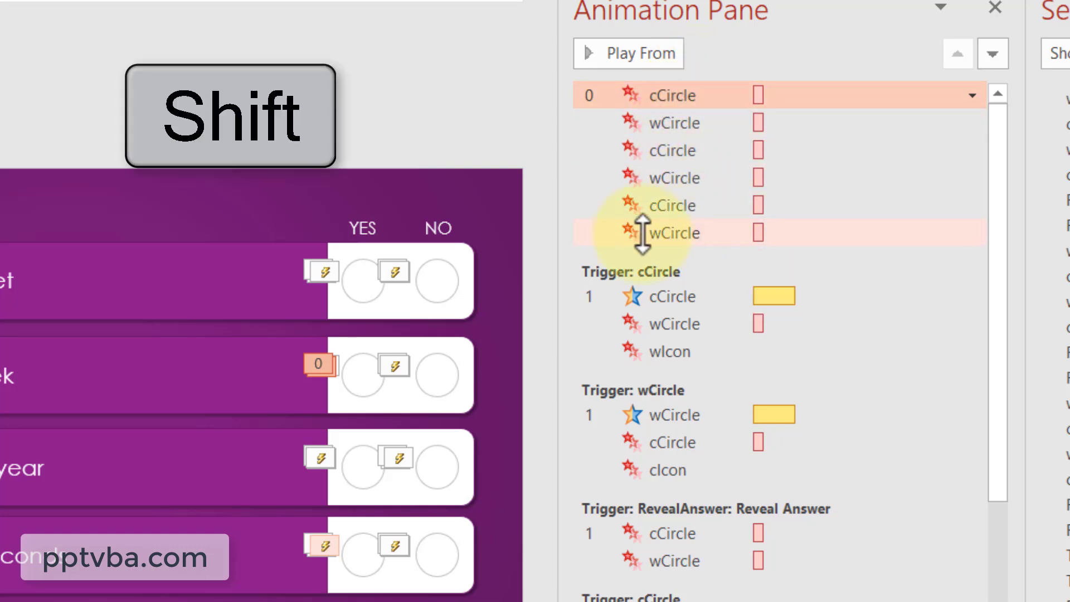
pyautogui.keyDown('shift'); pyautogui.click(673, 233); pyautogui.keyUp('shift')
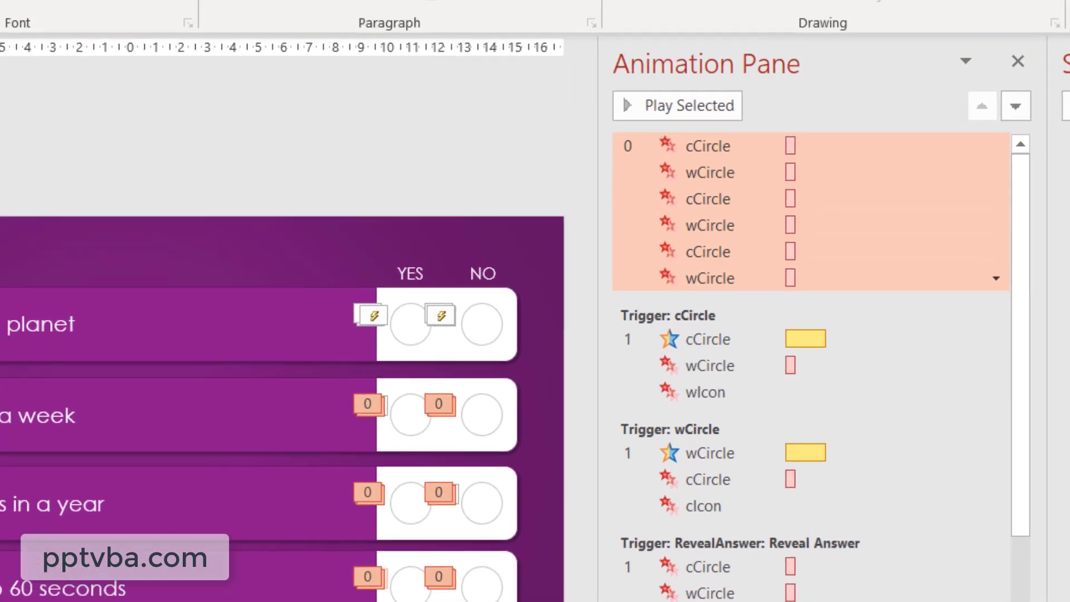
pyautogui.click(147, 25)
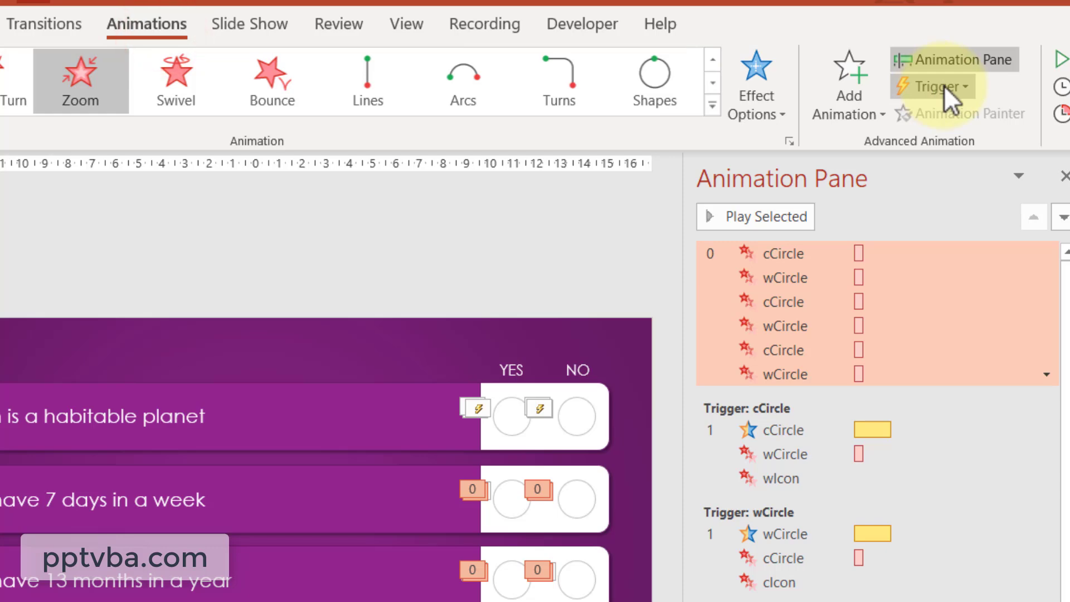
pyautogui.click(944, 85)
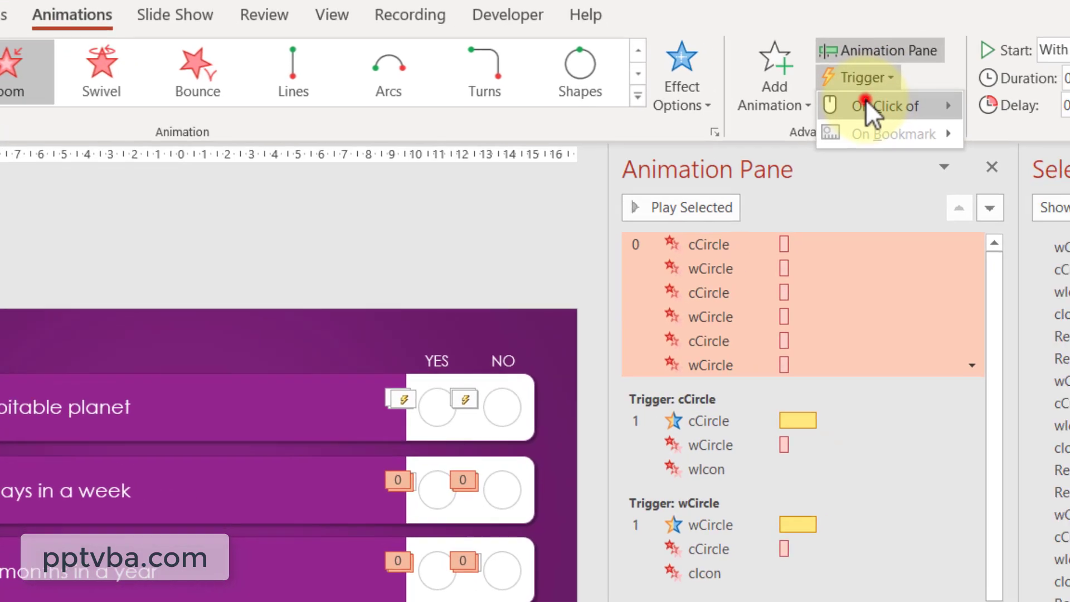
pyautogui.click(864, 99)
pyautogui.scroll(-2, 1027, 236)
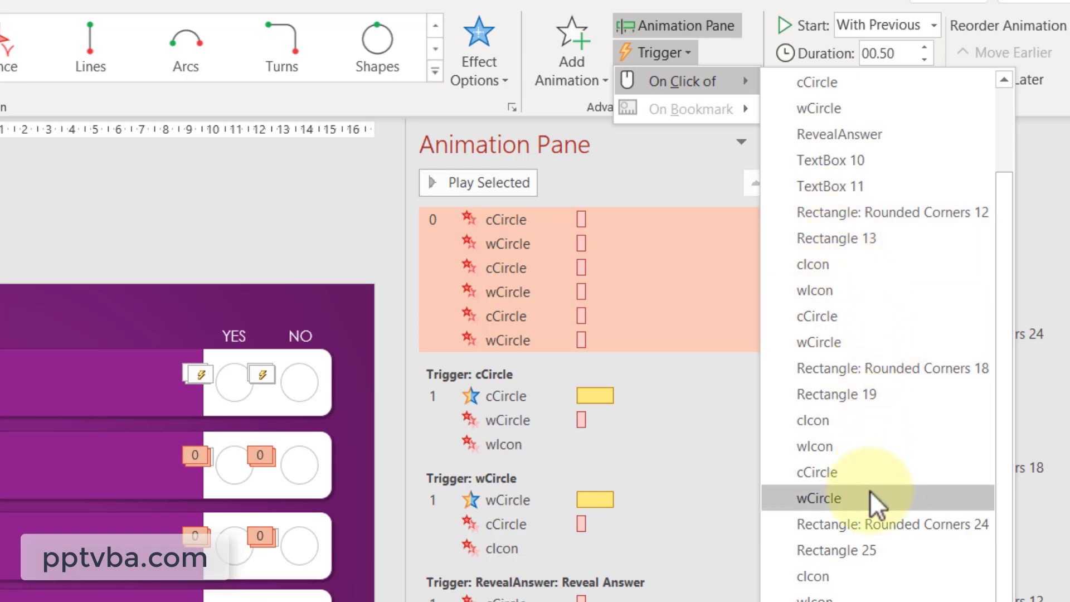
pyautogui.scroll(2, 870, 491)
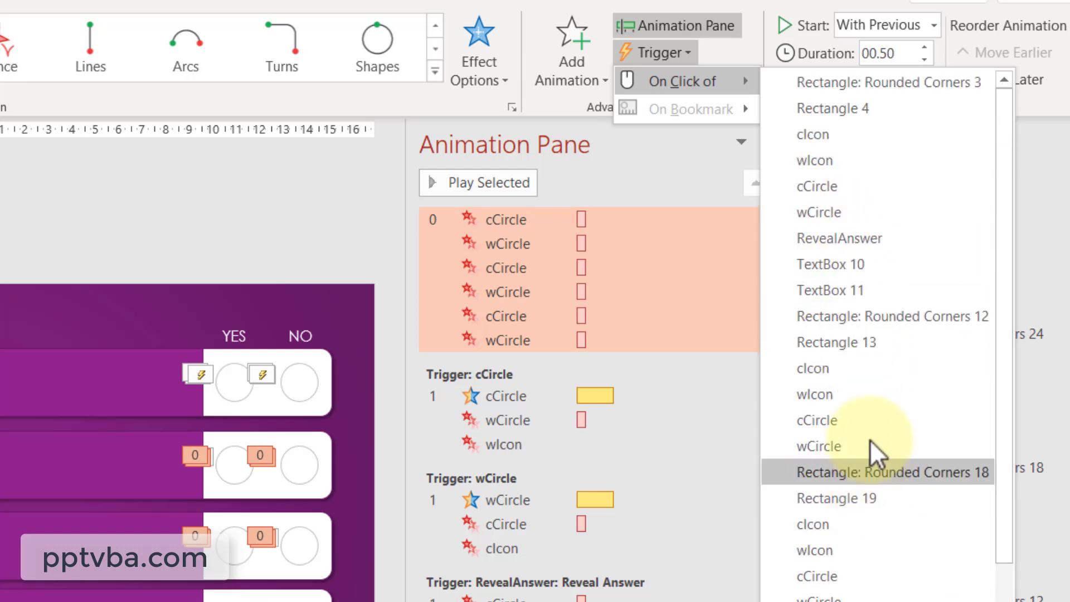
pyautogui.click(841, 239)
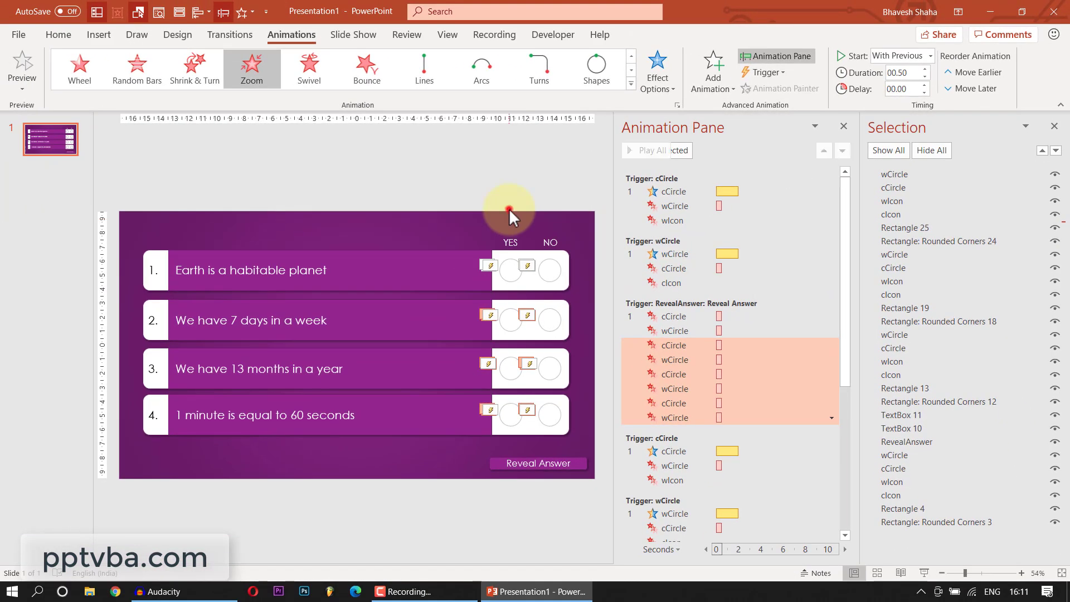
pyautogui.click(510, 208)
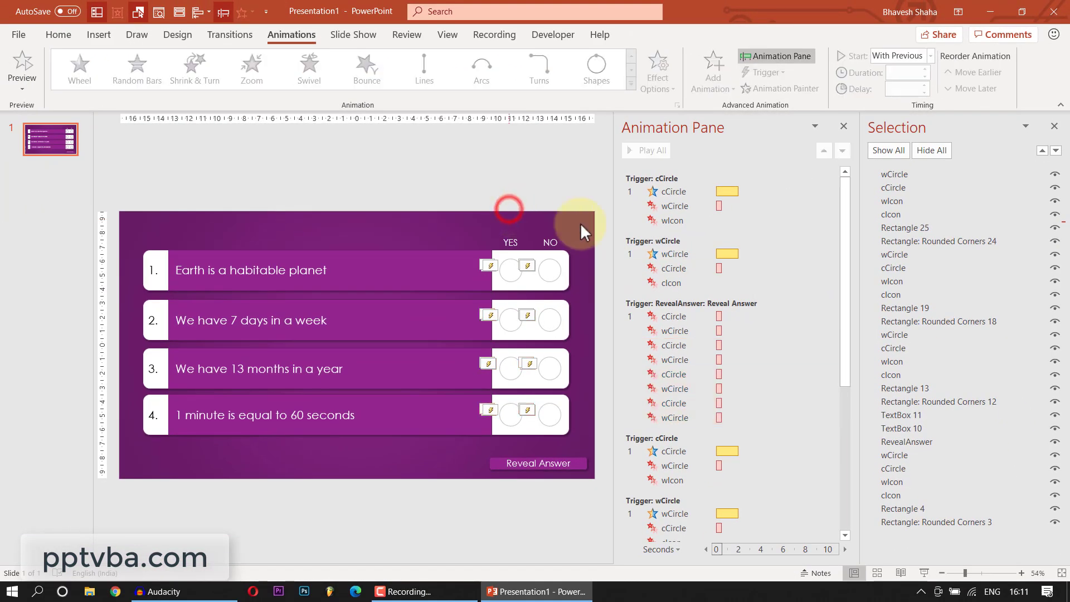
# Run the slide show, answer questions 1 and 3 with YES and 2 and 4 with NO, and reveal the answers.
pyautogui.click(934, 572)
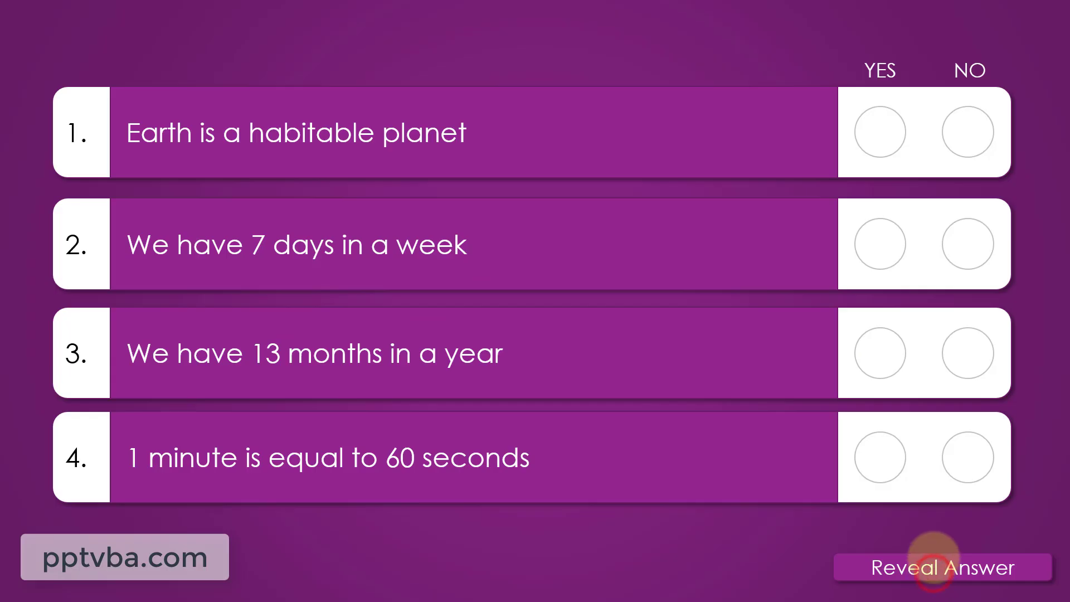
pyautogui.click(880, 132)
pyautogui.click(979, 244)
pyautogui.click(893, 351)
pyautogui.click(968, 457)
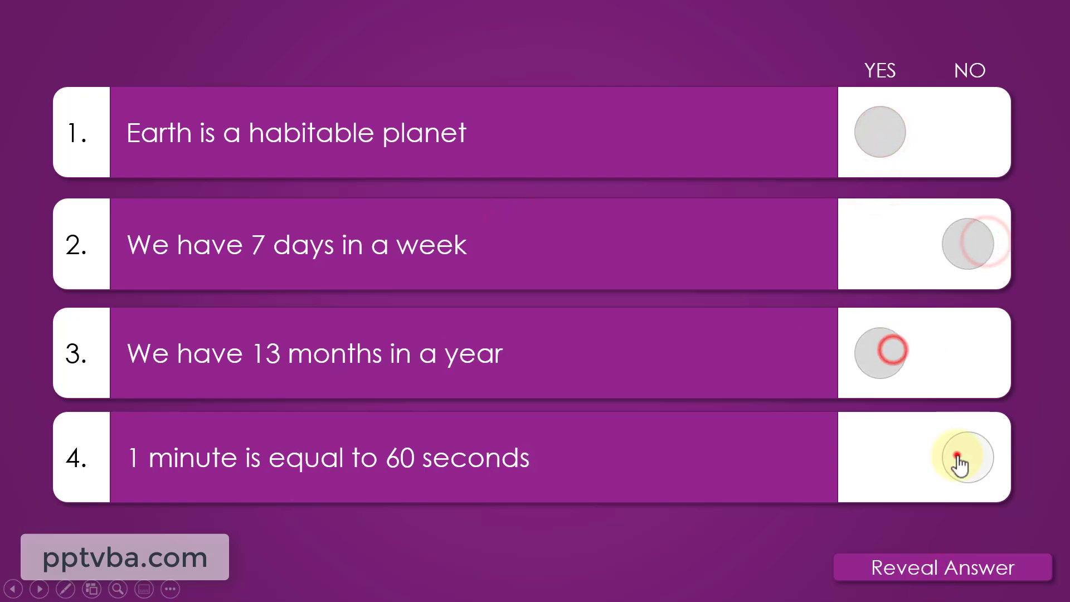
pyautogui.click(969, 567)
pyautogui.click(947, 568)
# Test the quiz again by answering YES to questions 1, 2 and 4 and NO to question 3.
pyautogui.click(897, 130)
pyautogui.click(892, 250)
pyautogui.click(970, 353)
pyautogui.click(879, 456)
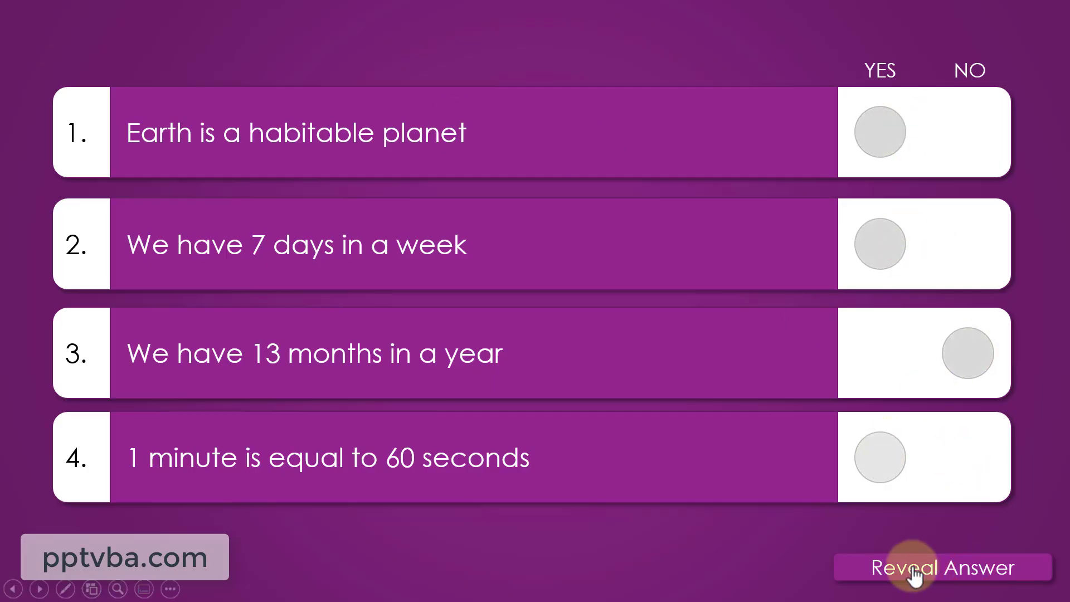